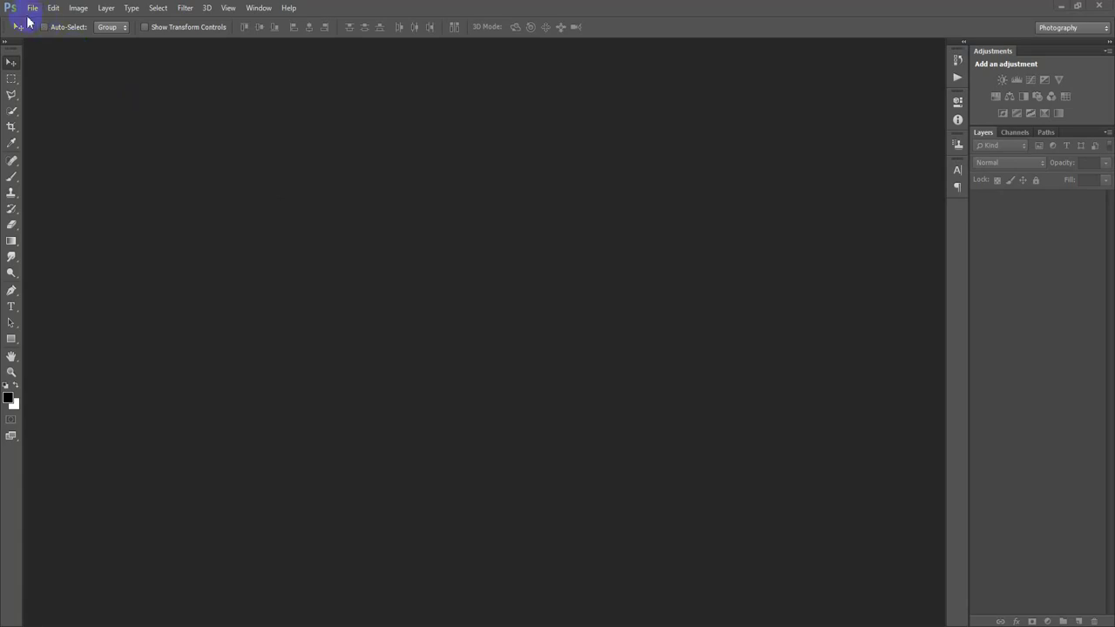
- Create Untitled-1 as a white 1080 × 1920 px, 300 ppi document and reposition its window
left_click(32, 8)
left_click(38, 29)
left_click(300, 181)
left_click(260, 197)
left_click(255, 216)
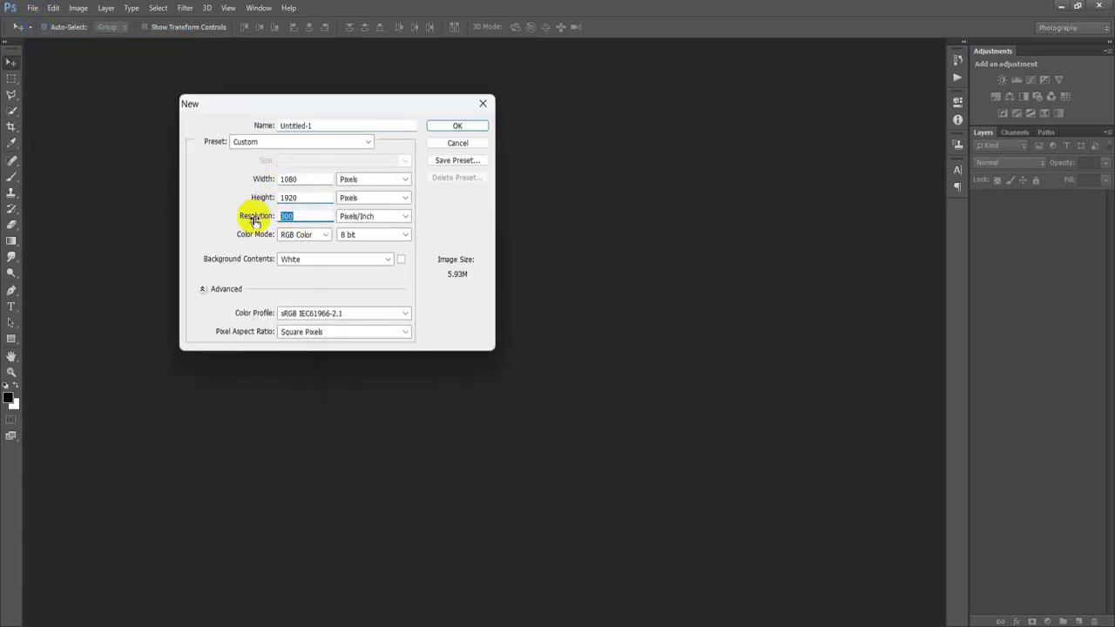
left_click(448, 130)
mouse_move(115, 54)
left_mouse_down()
mouse_move(320, 68)
mouse_move(327, 46)
left_mouse_up()
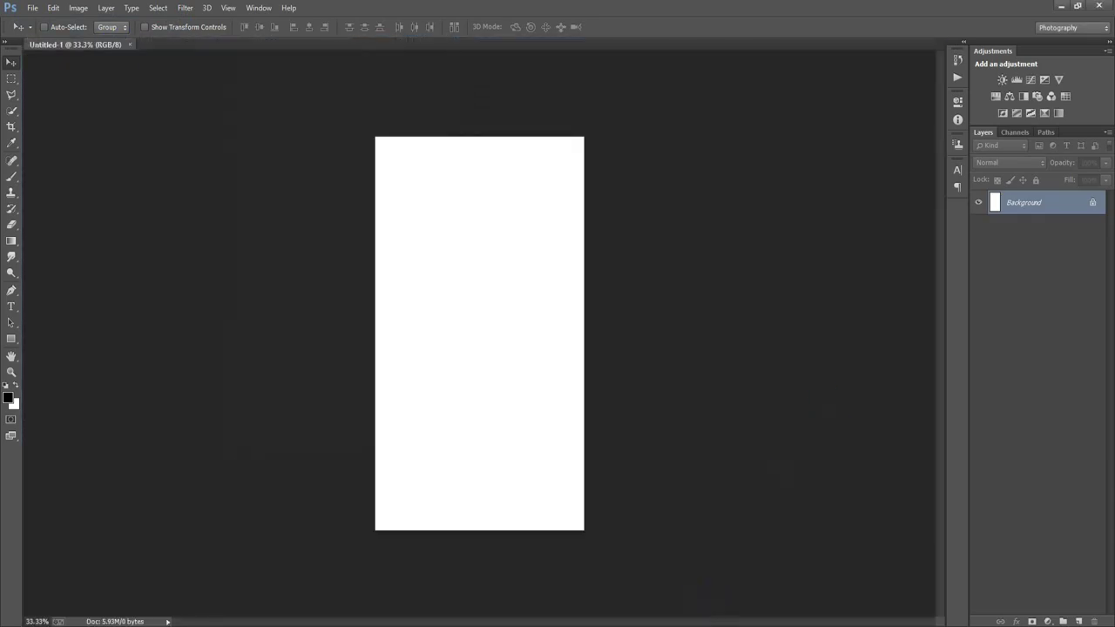
- Add a Solid Color fill layer in dark teal hex #00384A over the whole canvas
left_click(1048, 621)
left_click(1011, 299)
mouse_move(849, 318)
left_mouse_down()
mouse_move(884, 320)
mouse_move(813, 330)
left_mouse_up()
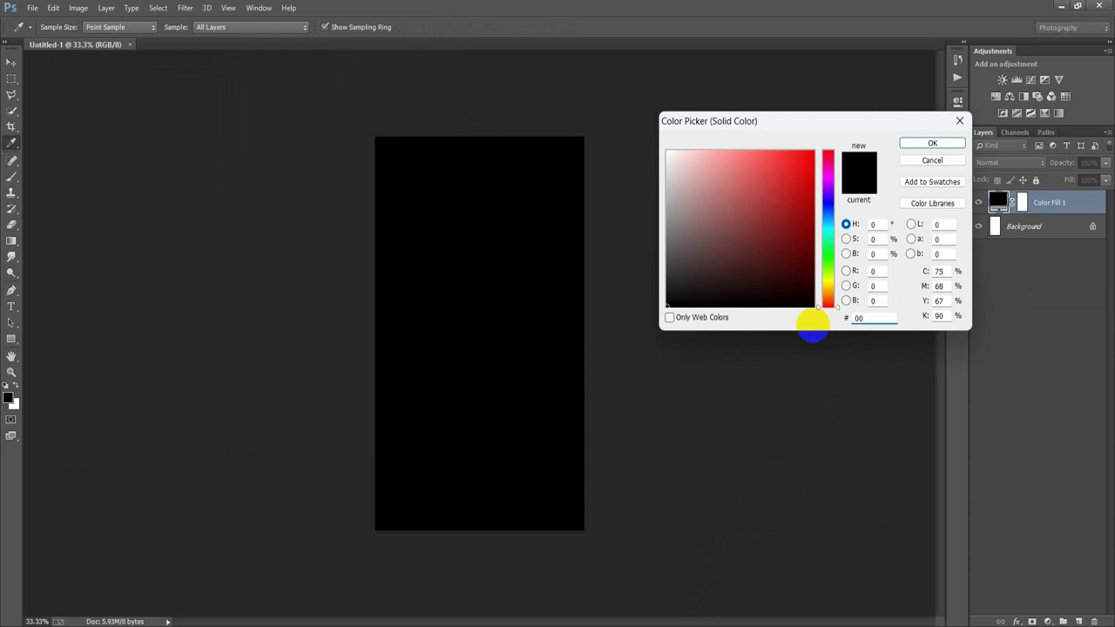
type("384A")
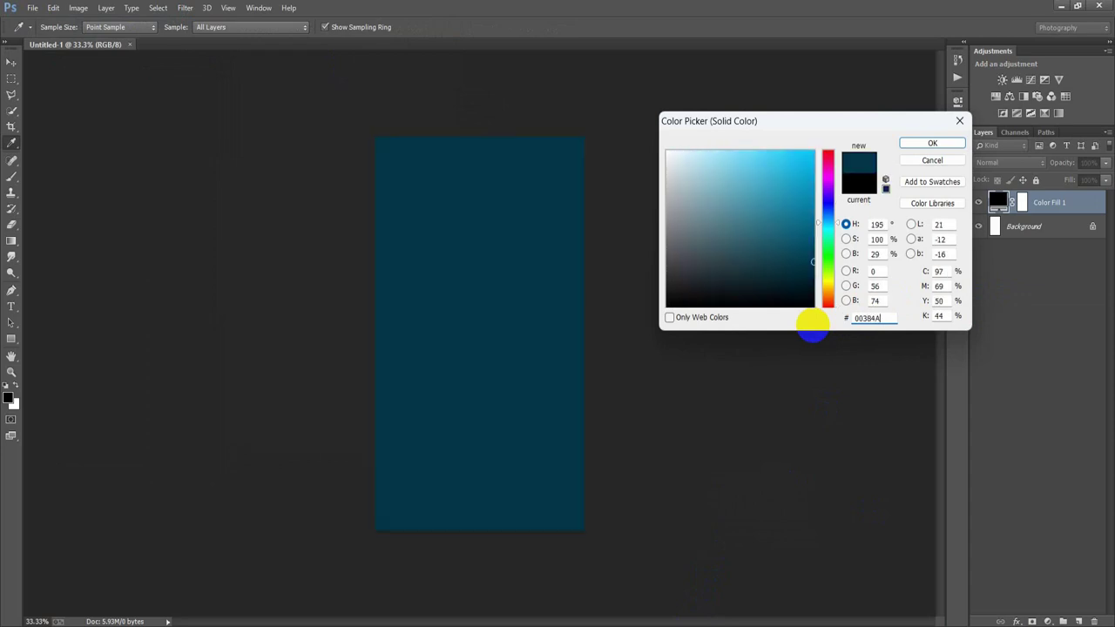
left_click(912, 144)
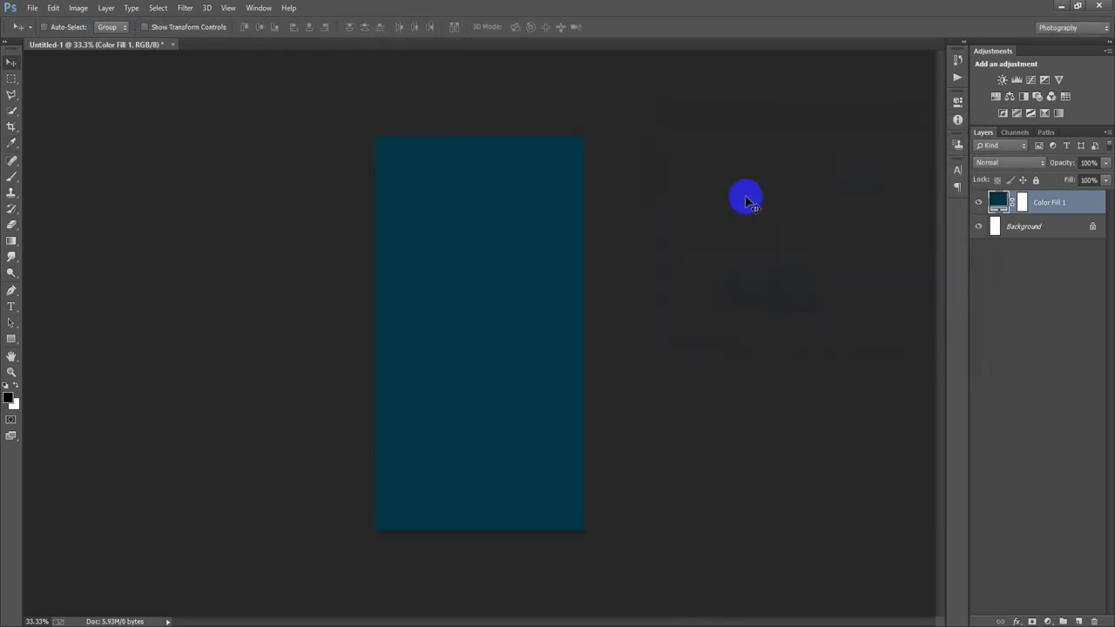
- Show rulers and drag guides onto the canvas's top, bottom, left and right edges
left_click(230, 12)
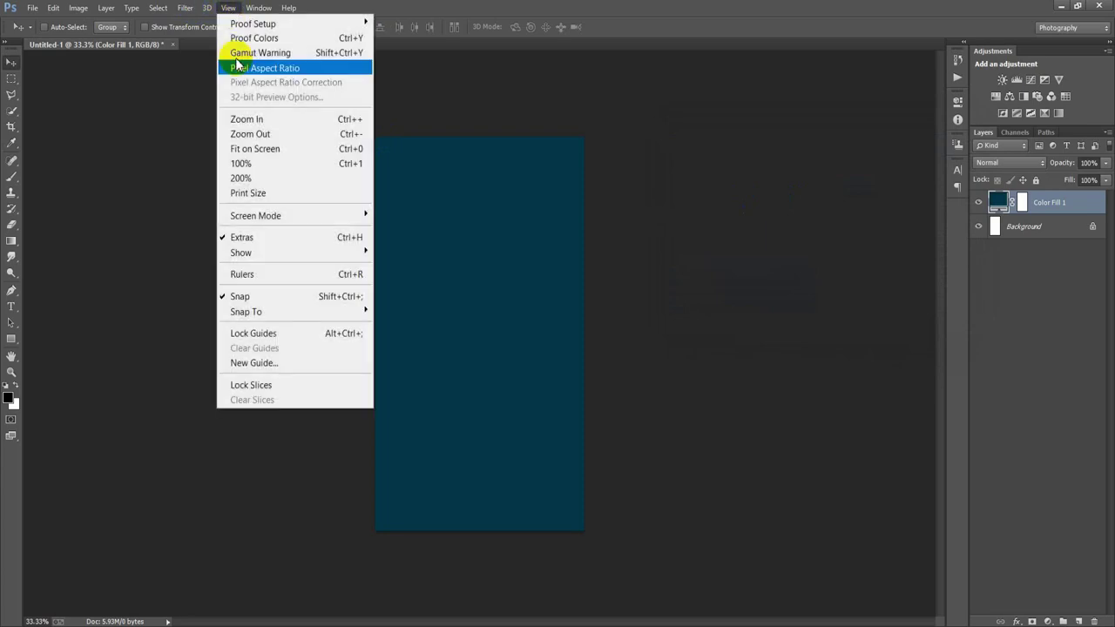
left_click(251, 275)
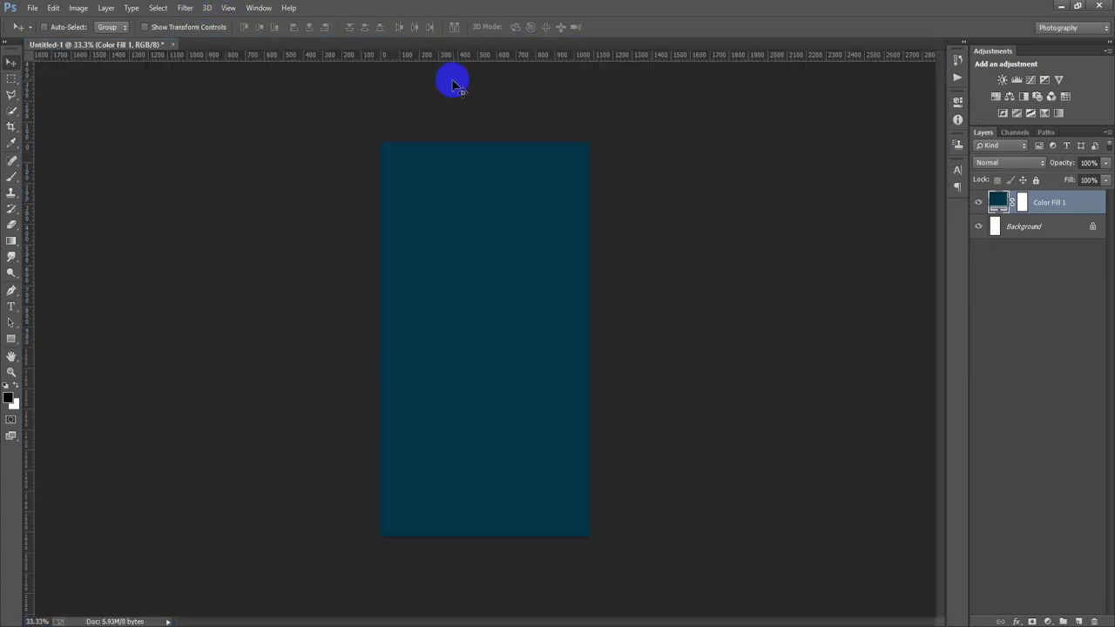
left_click_drag(456, 55, 459, 140)
left_click_drag(468, 55, 468, 528)
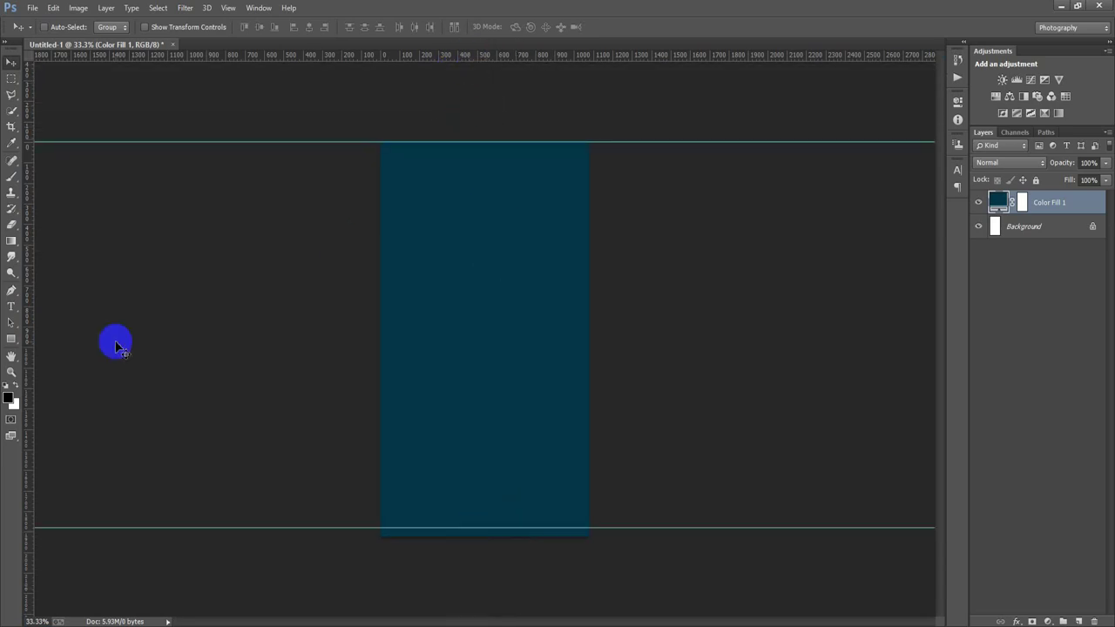
left_click_drag(30, 352, 380, 357)
left_click_drag(31, 349, 589, 346)
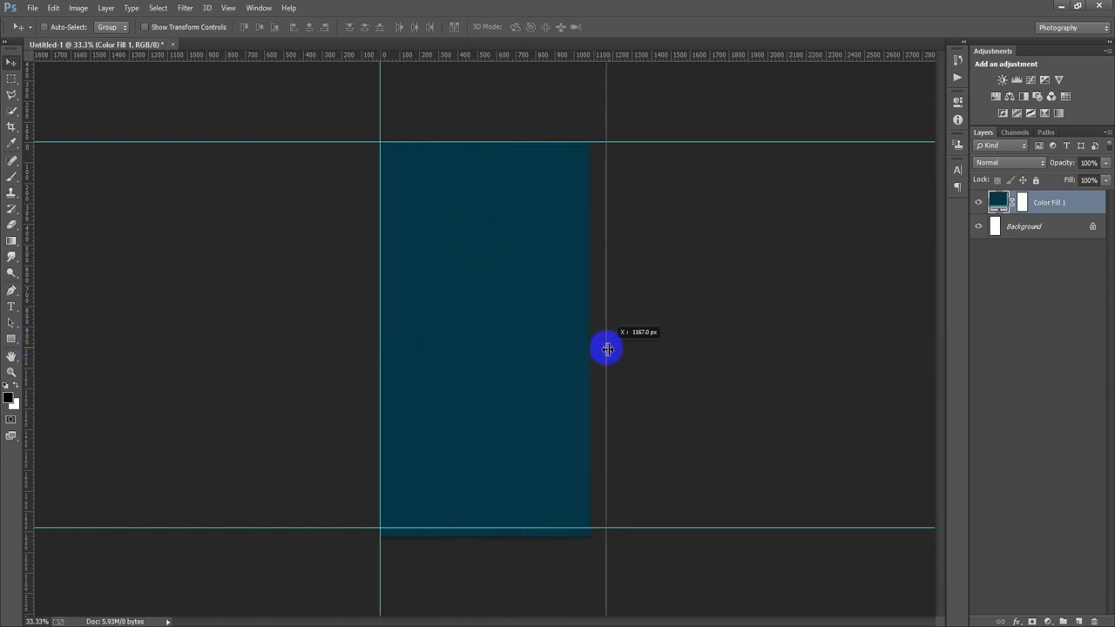
- Add inset margin guides on all four sides plus a horizontal guide across the middle
left_click_drag(33, 368, 391, 360)
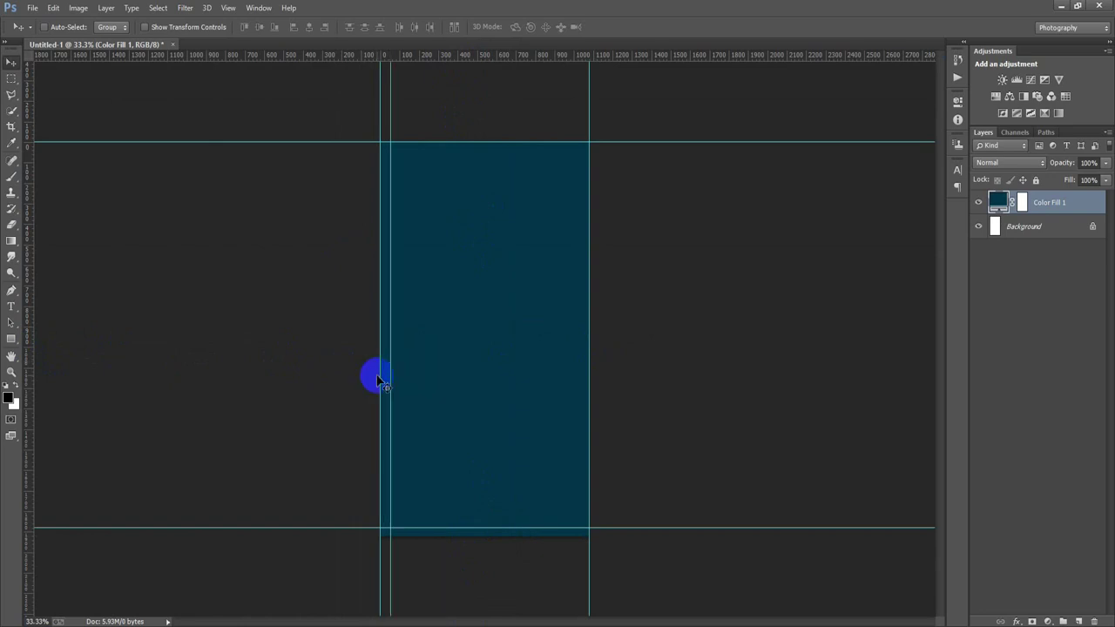
left_click_drag(26, 399, 579, 394)
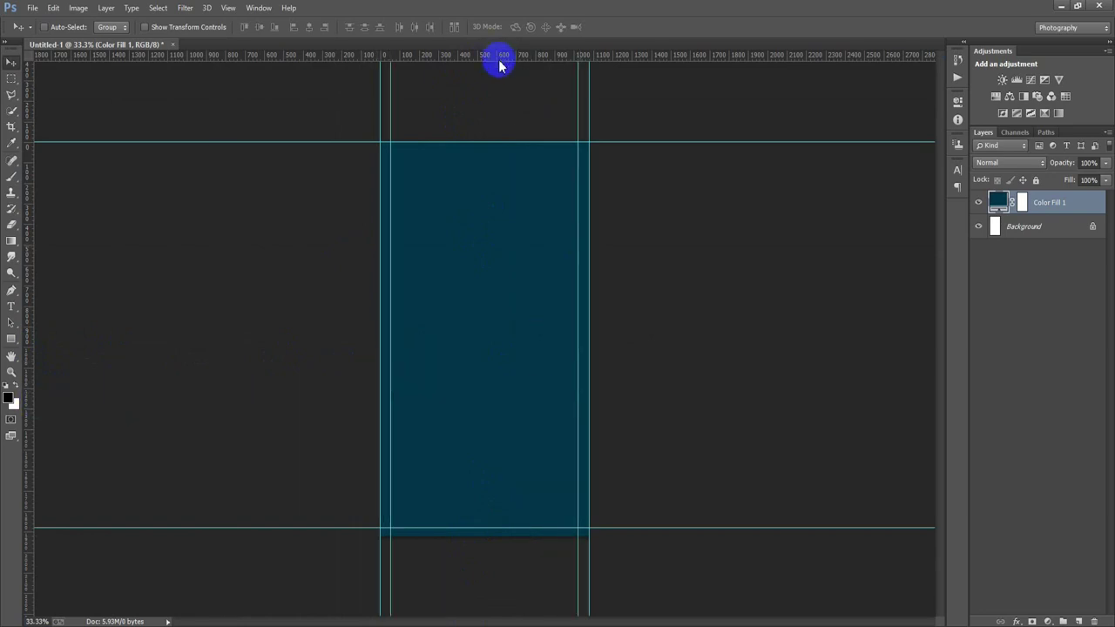
left_click_drag(499, 65, 517, 519)
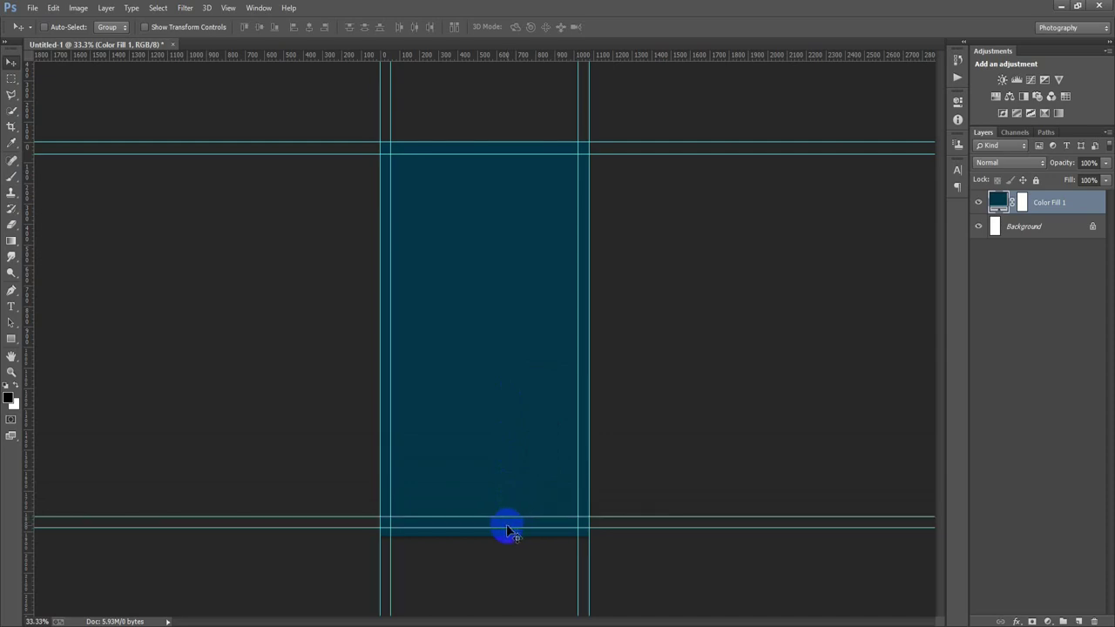
left_click_drag(506, 531, 502, 526)
left_click_drag(447, 57, 465, 380)
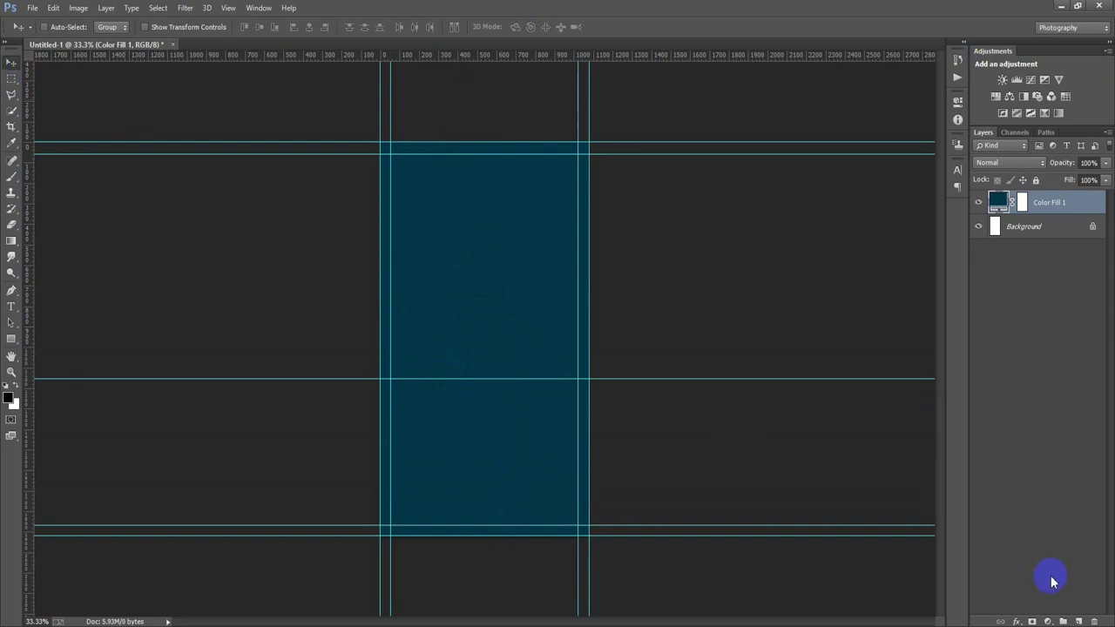
- Draw a rectangle from the middle guide down to the bottom of the canvas
left_click(1078, 621)
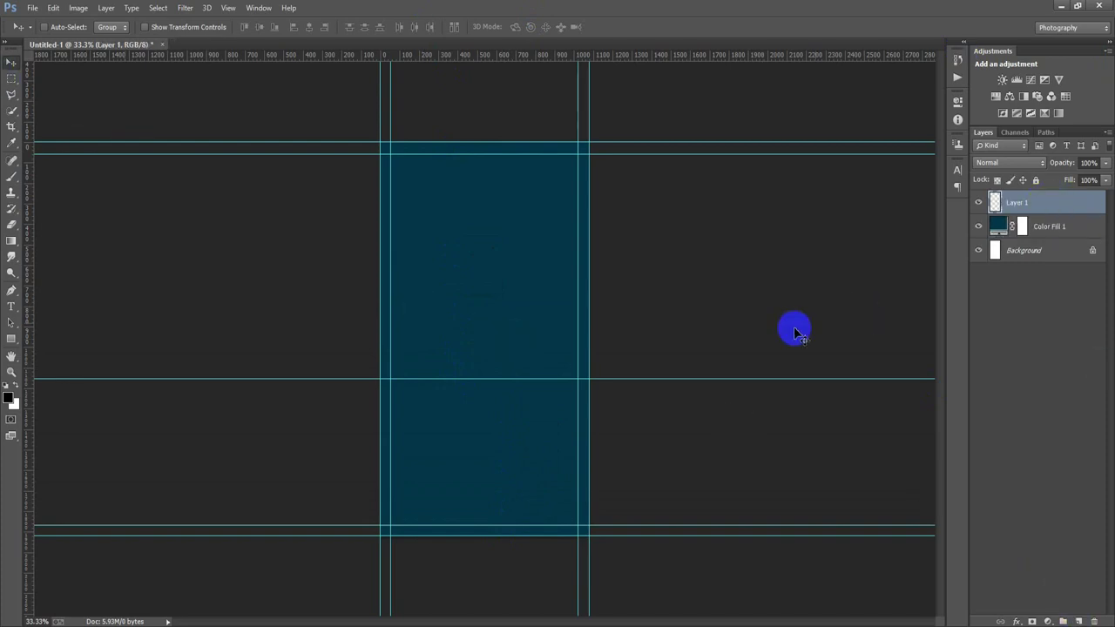
left_click(11, 340)
left_click(70, 333)
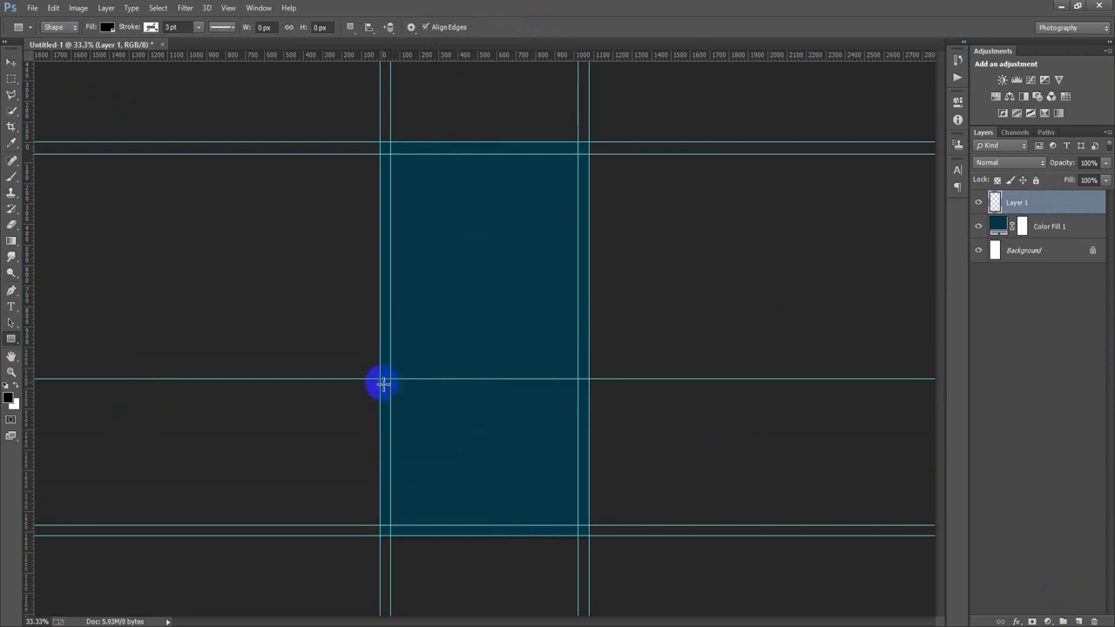
left_click_drag(382, 384, 588, 537)
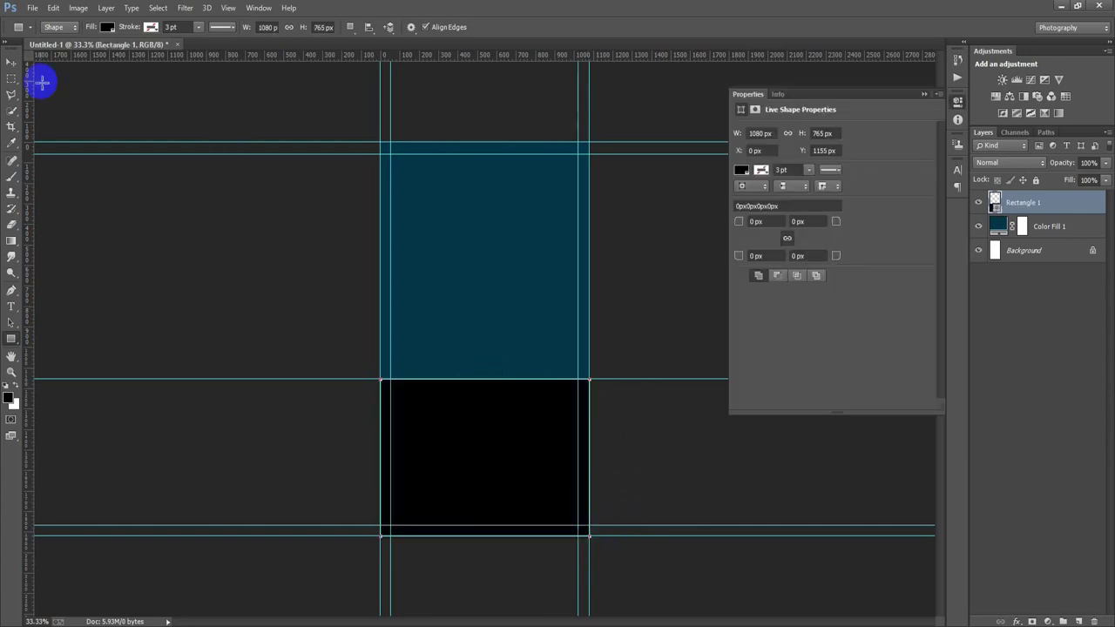
left_click(12, 63)
- Set the rectangle's fill to lighter teal #00789A and close the Properties panel
double_click(993, 201)
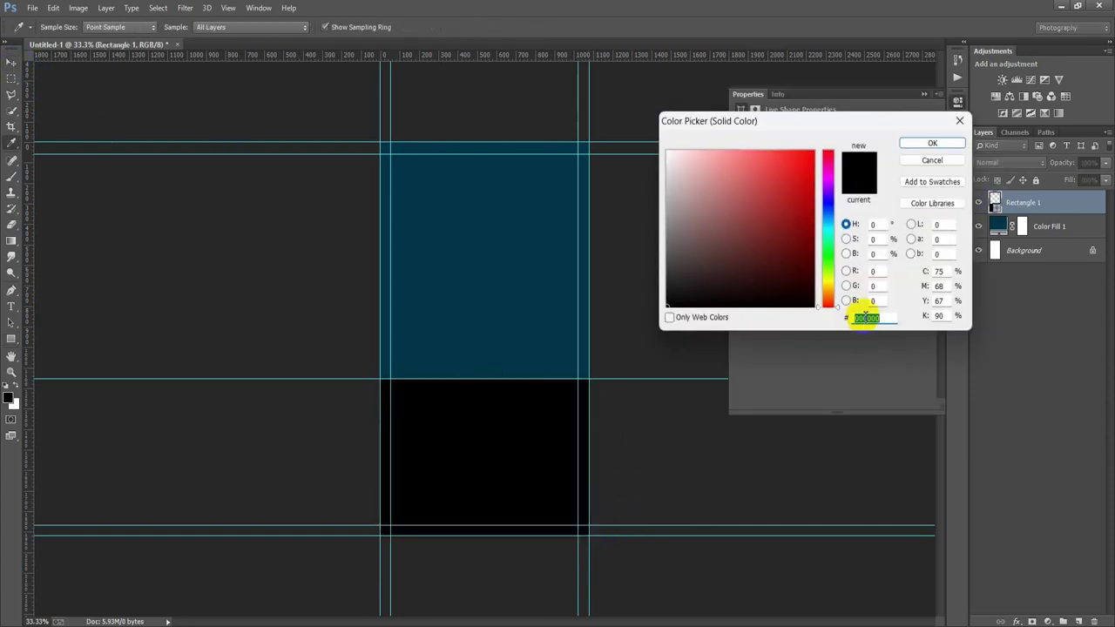
double_click(871, 318)
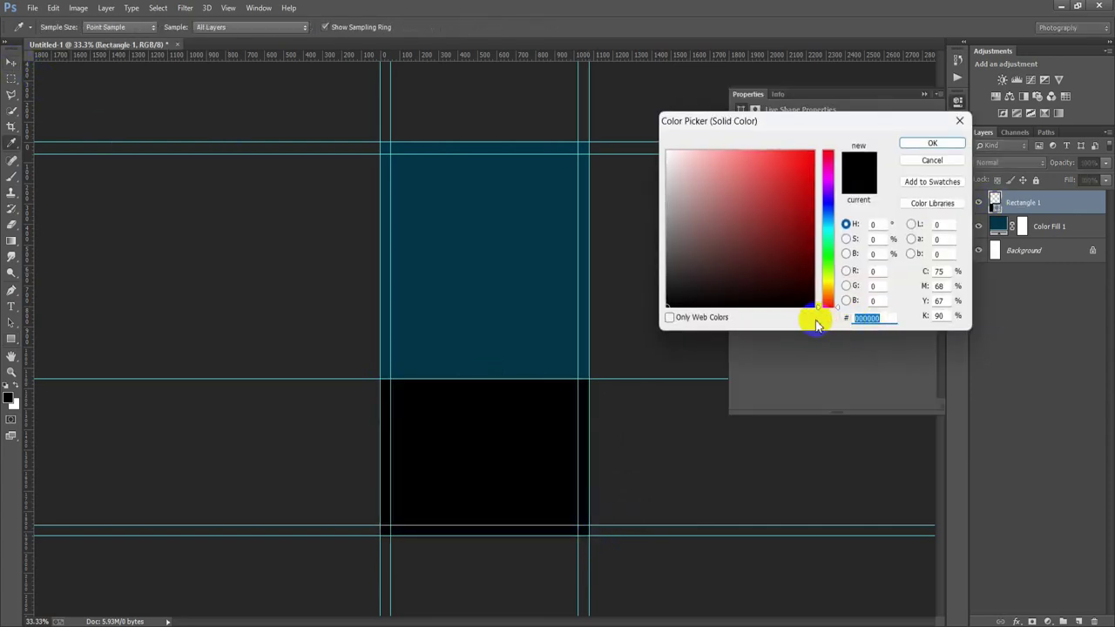
type("0078")
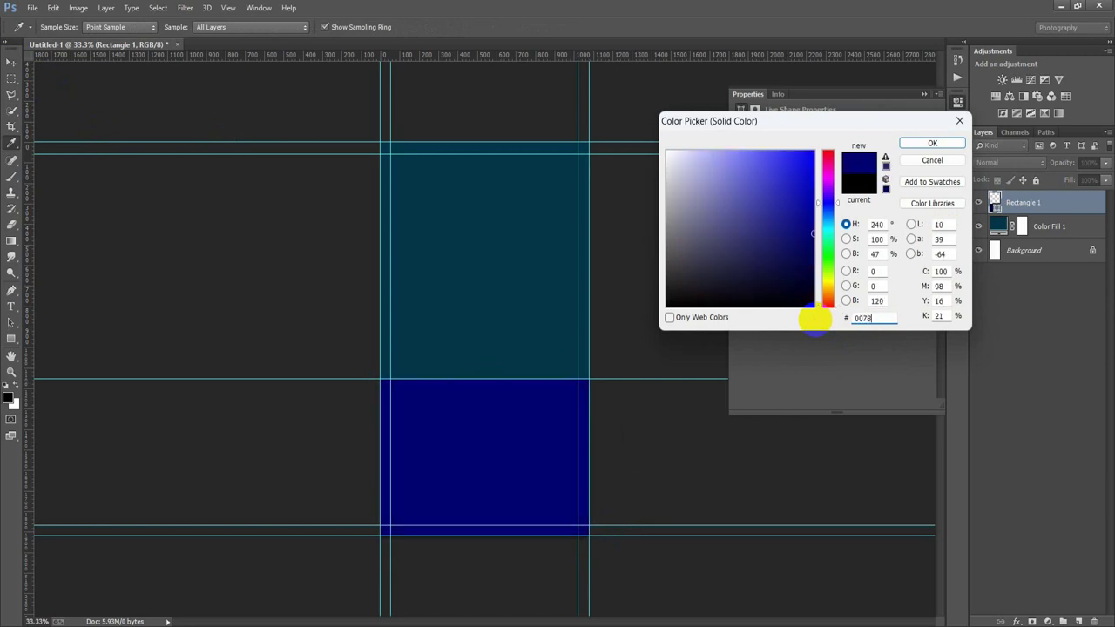
type("9A")
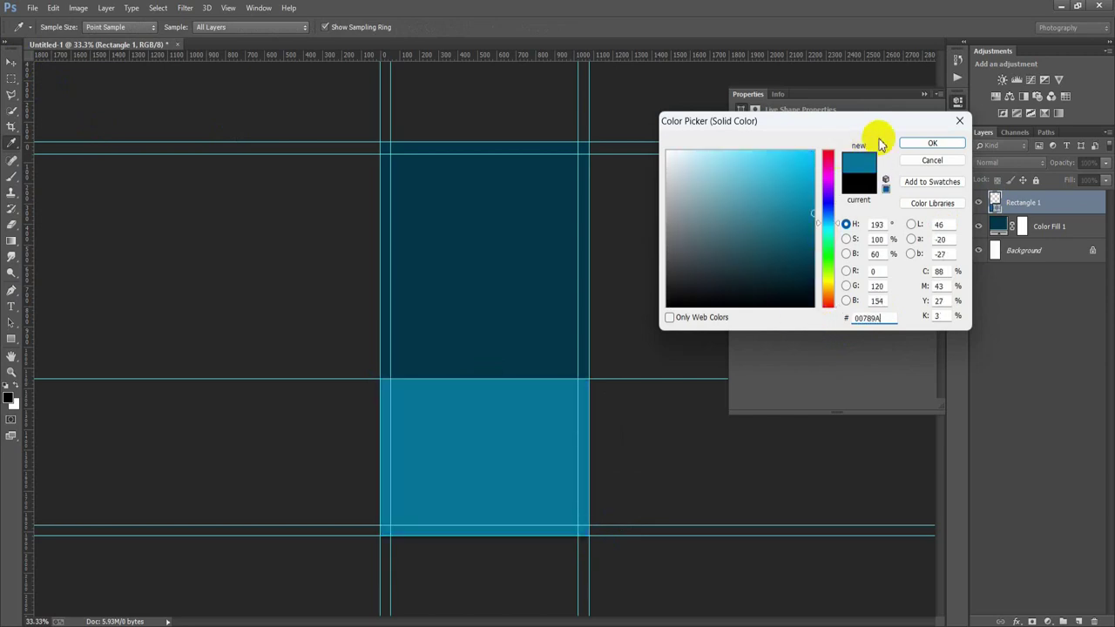
left_click(928, 143)
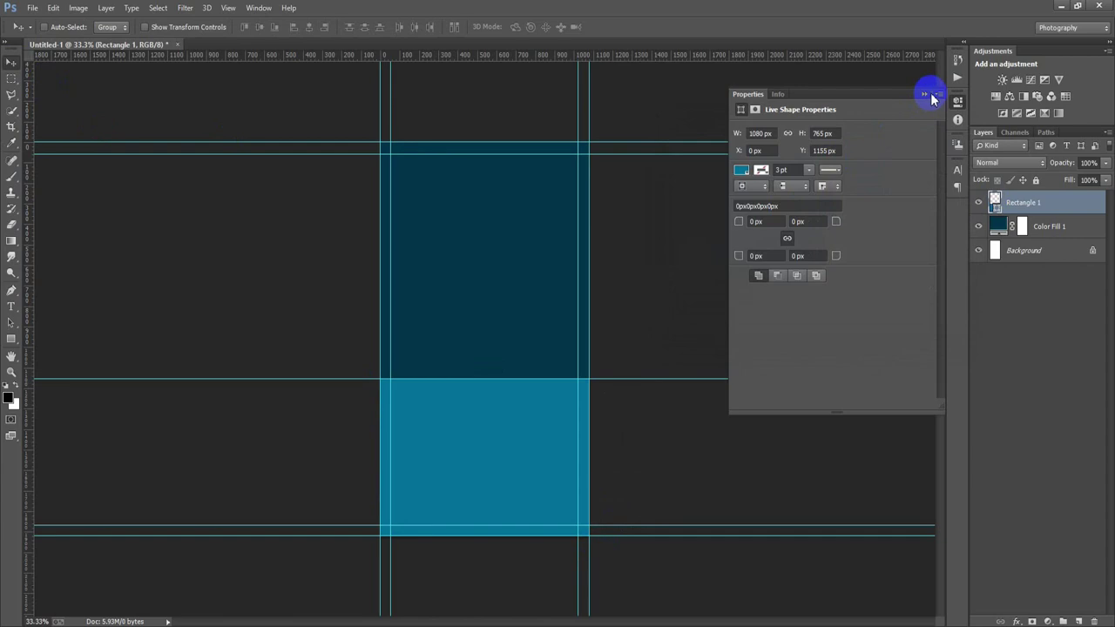
left_click(929, 93)
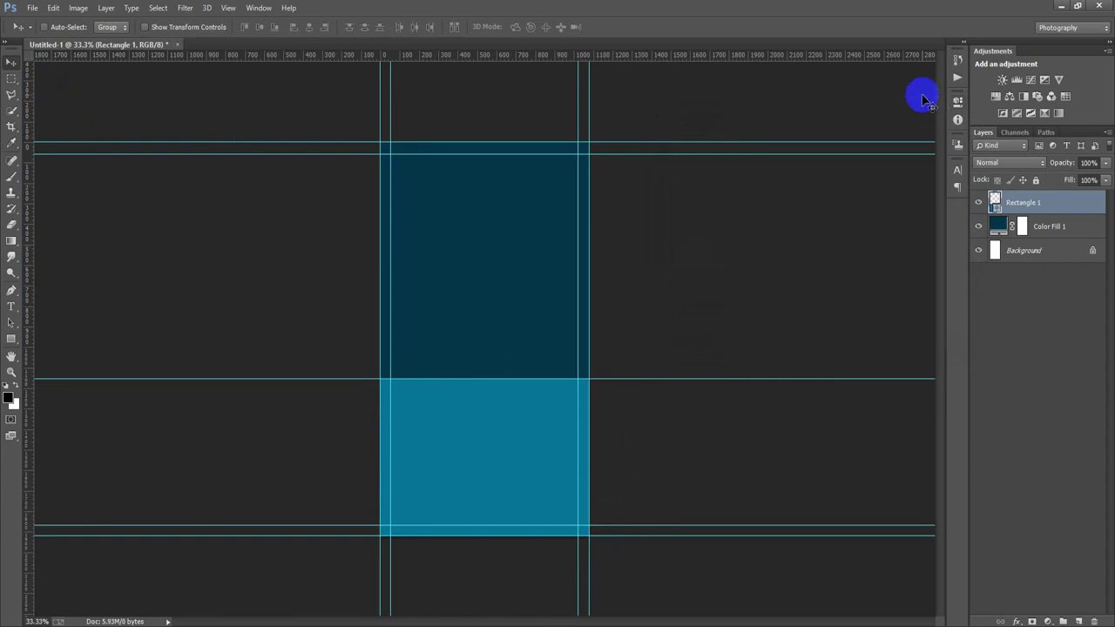
- Add a new layer and set up the brush's size and hardness
left_click(1078, 621)
left_click_drag(11, 177, 50, 177)
right_click(510, 208)
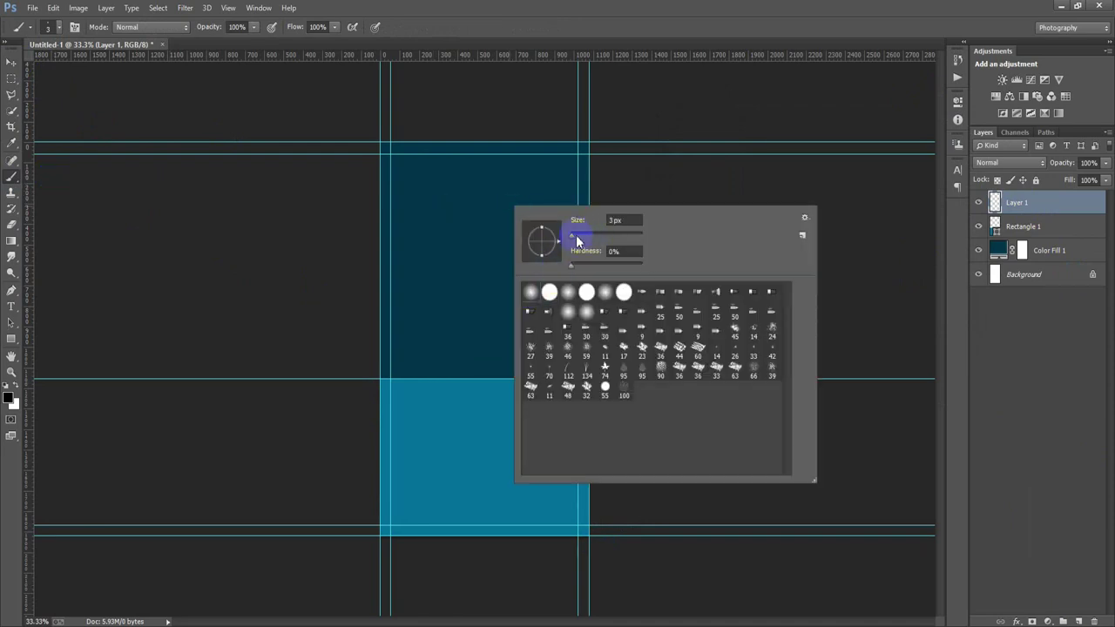
left_click(565, 40)
- Sample the lighter teal, then the dark teal, from the canvas as the foreground colour
left_click(9, 398)
left_click(384, 468)
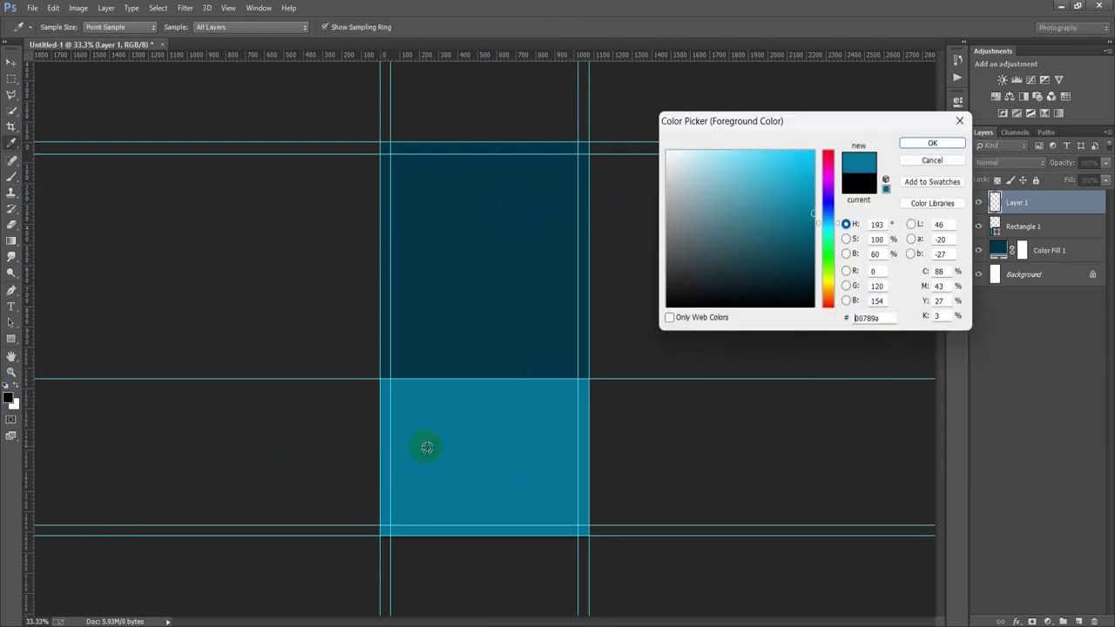
left_click(910, 144)
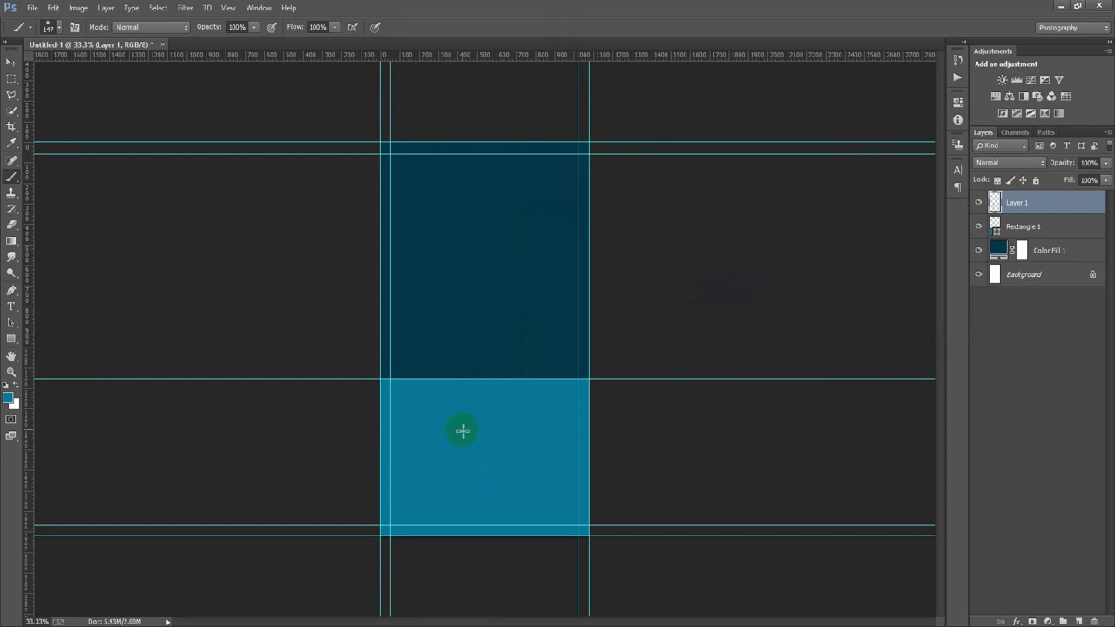
left_click(9, 399)
left_click(435, 241)
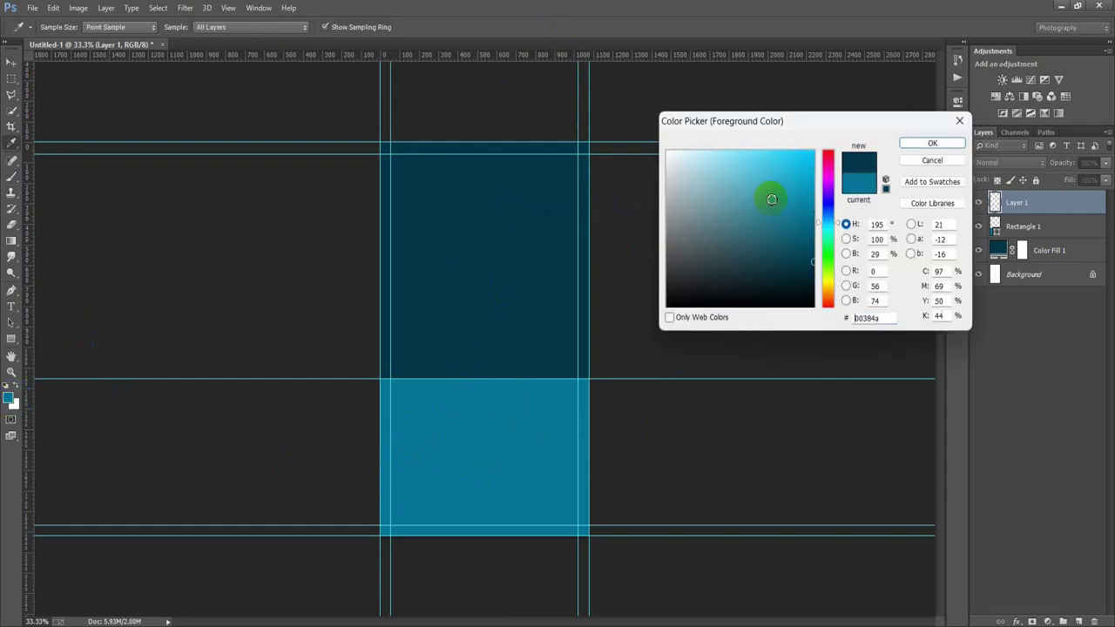
left_click(943, 148)
- Paint a soft dark dab, stretch it into a wide streak, then delete that layer
key("b")
left_click(466, 448)
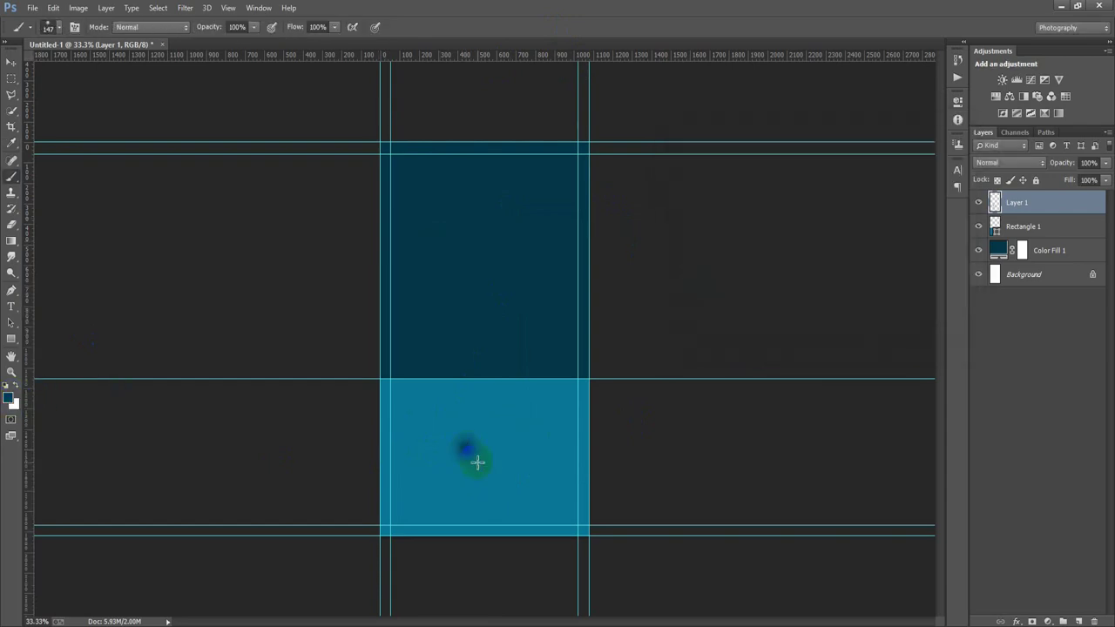
left_click(12, 62)
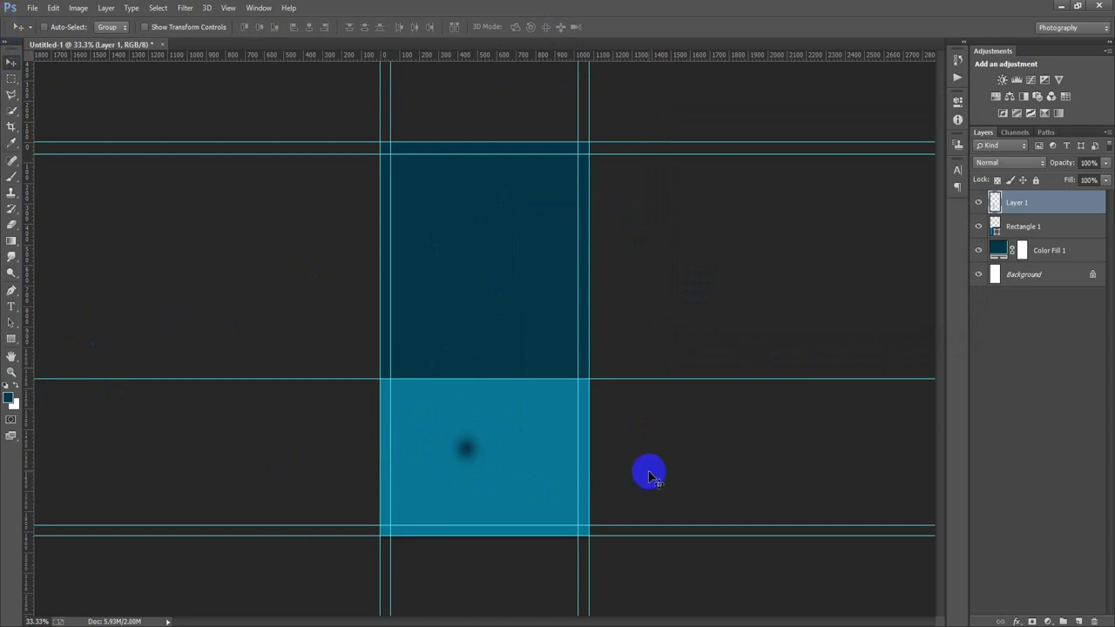
key("ctrl+t")
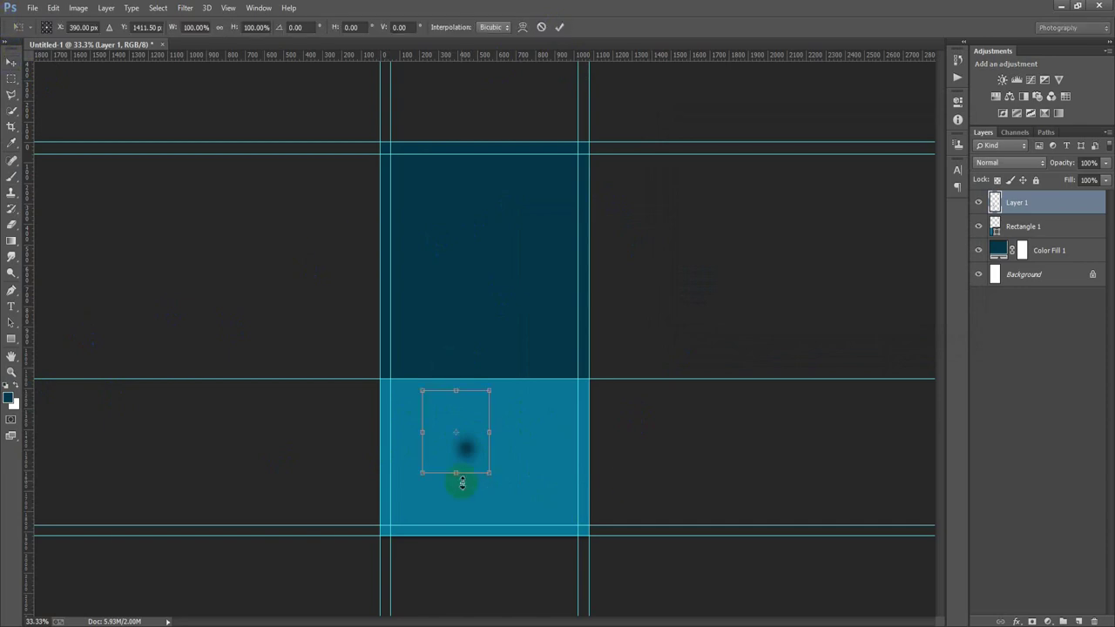
mouse_move(457, 473)
left_mouse_down()
mouse_move(459, 447)
mouse_move(701, 447)
left_mouse_up()
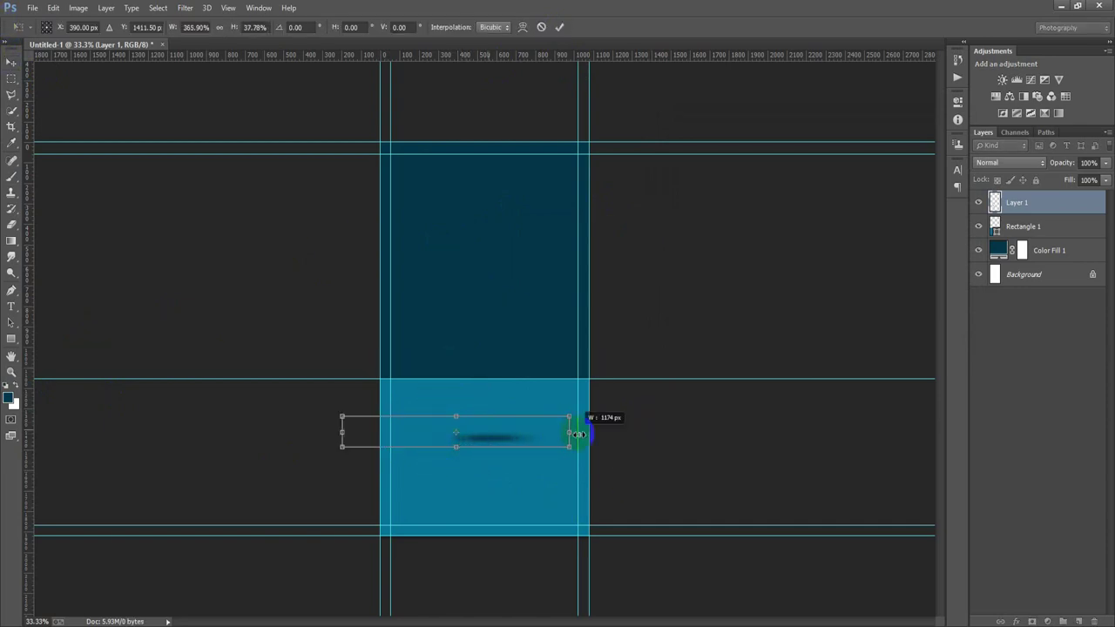
left_click_drag(456, 447, 455, 487)
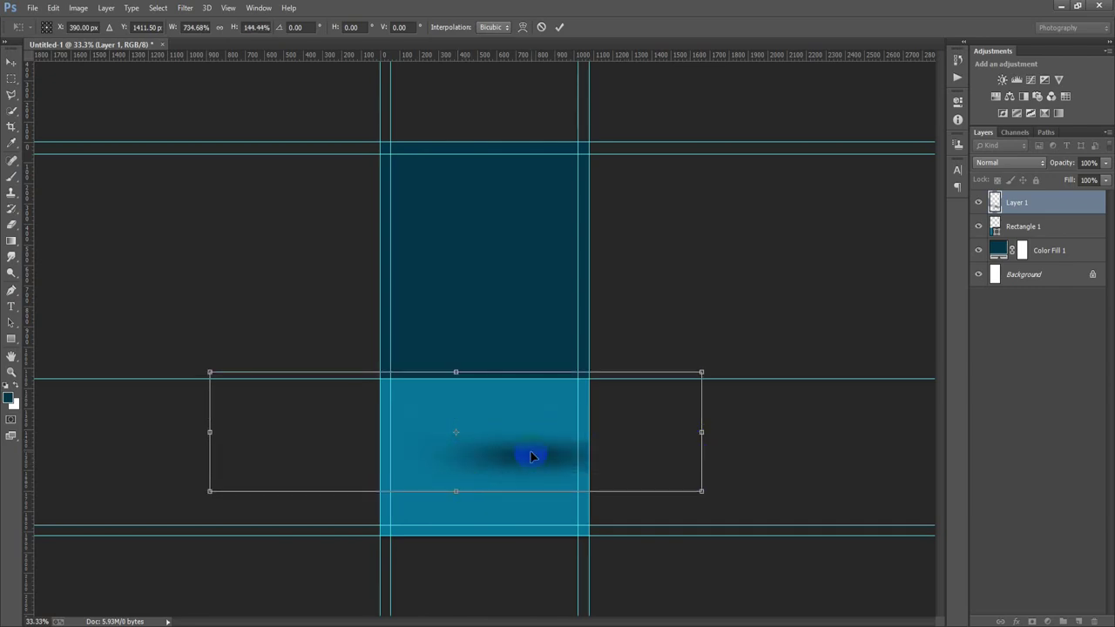
left_click_drag(530, 456, 485, 383)
left_click(559, 27)
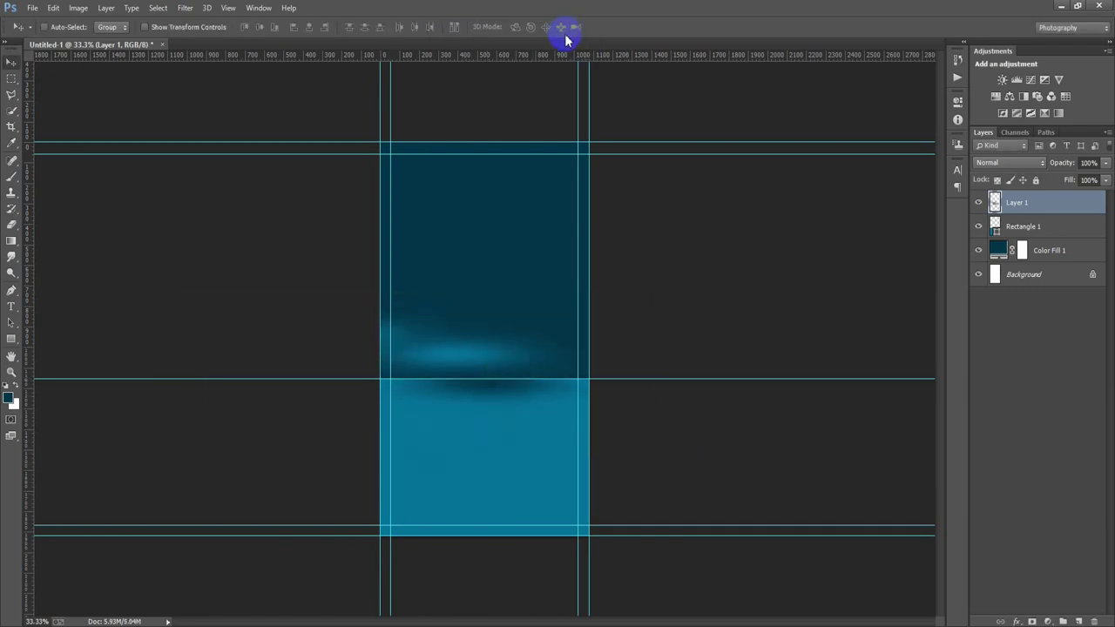
key("Delete")
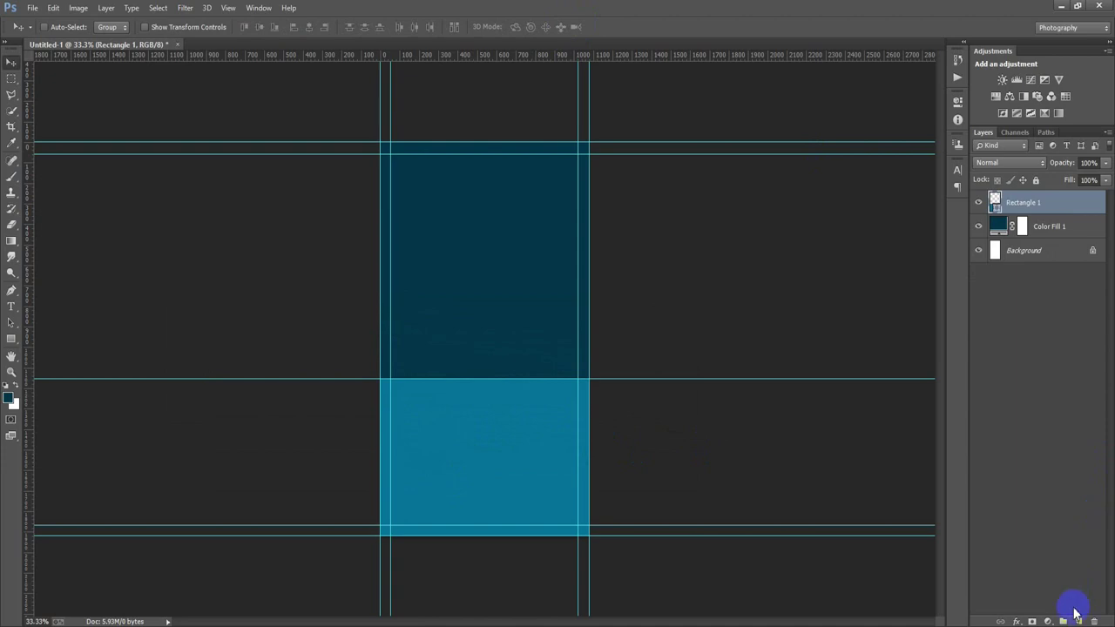
- Paint a soft dab on a new layer and stretch it into a full-width shadow band across the seam
left_click(1079, 621)
left_click(12, 179)
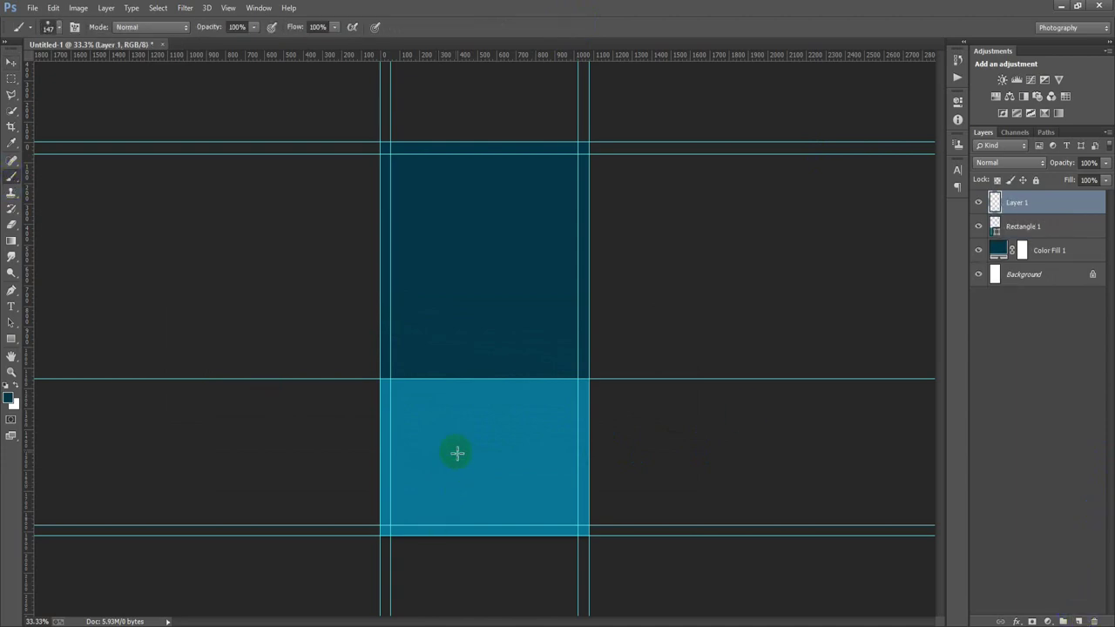
key("ctrl+t")
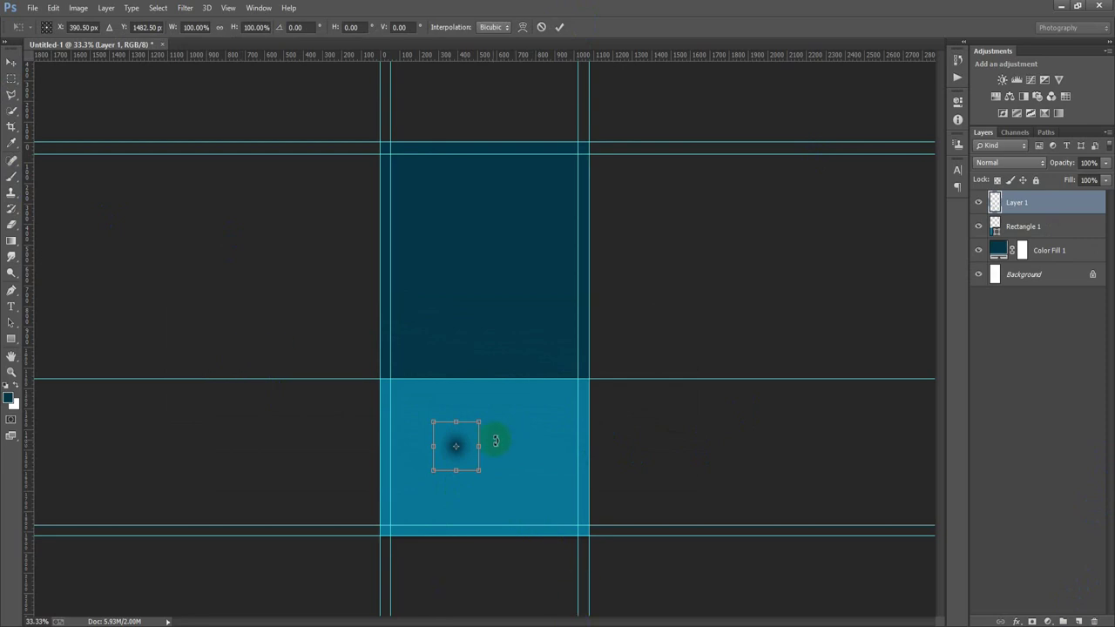
left_click_drag(480, 446, 717, 453)
left_click_drag(568, 455, 566, 393)
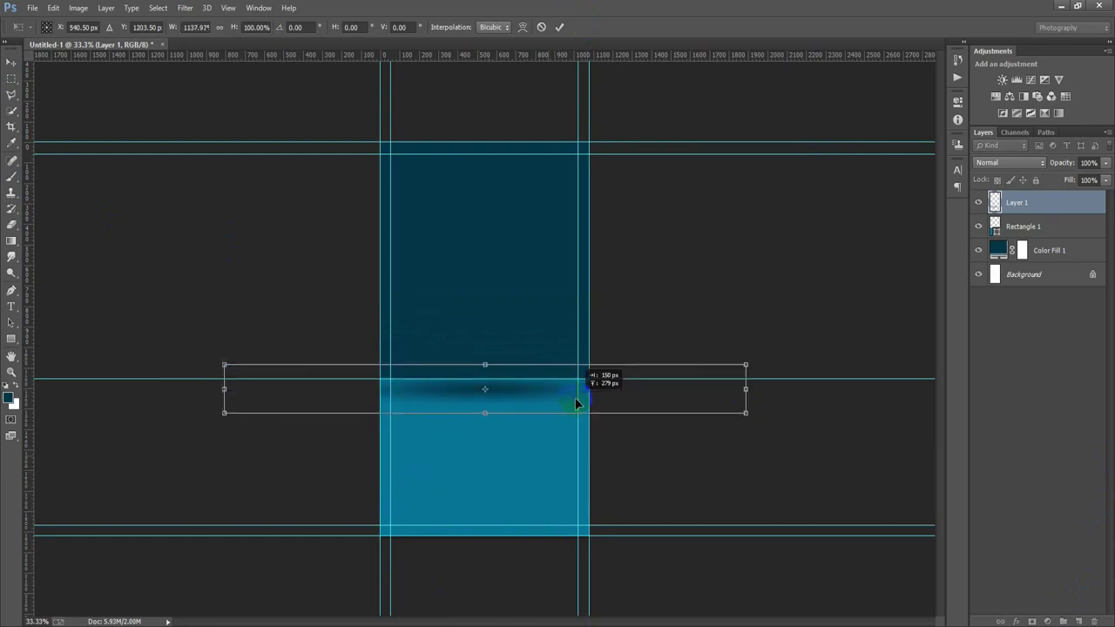
left_click_drag(474, 404, 477, 422)
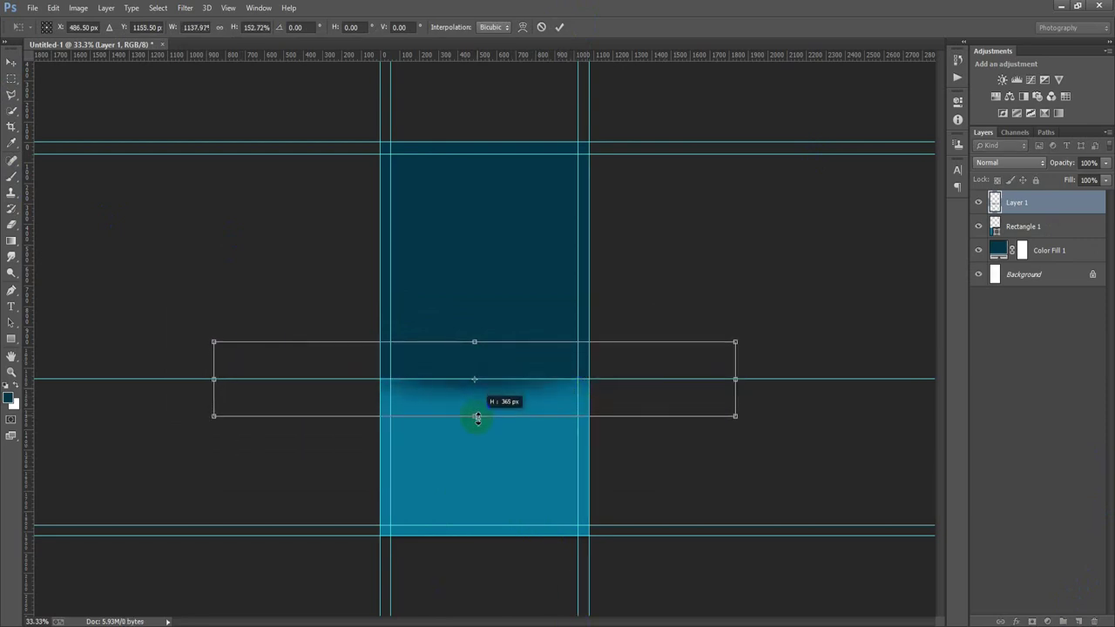
left_click_drag(735, 379, 916, 381)
left_click_drag(474, 423, 484, 417)
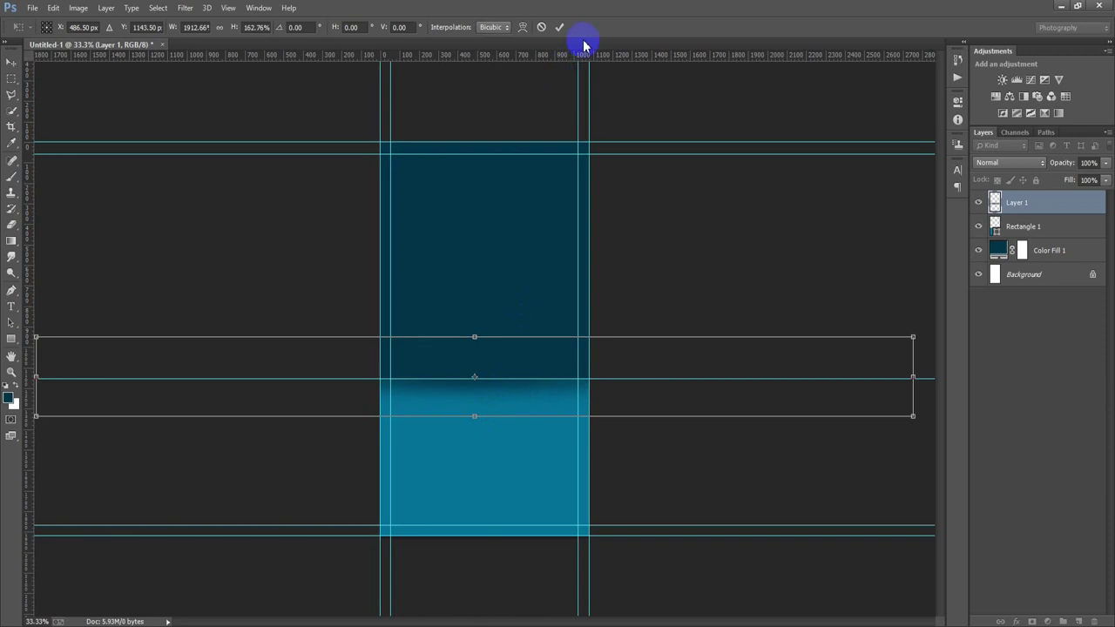
left_click(560, 27)
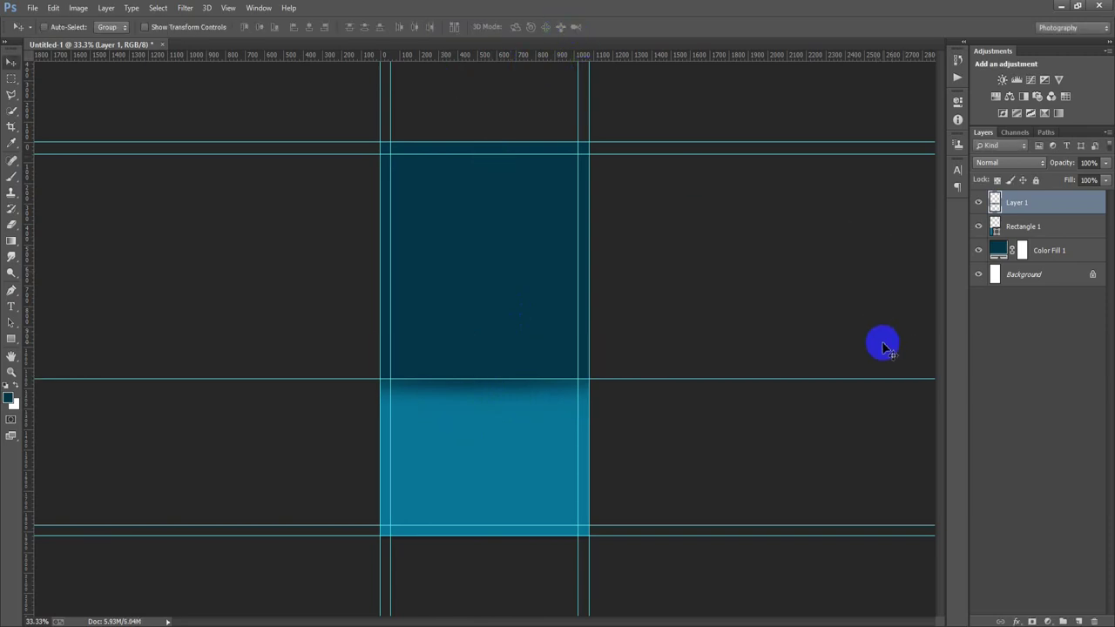
- Group the shadow, rectangle and colour fill layers into Group 1
left_click(1046, 252, "shift")
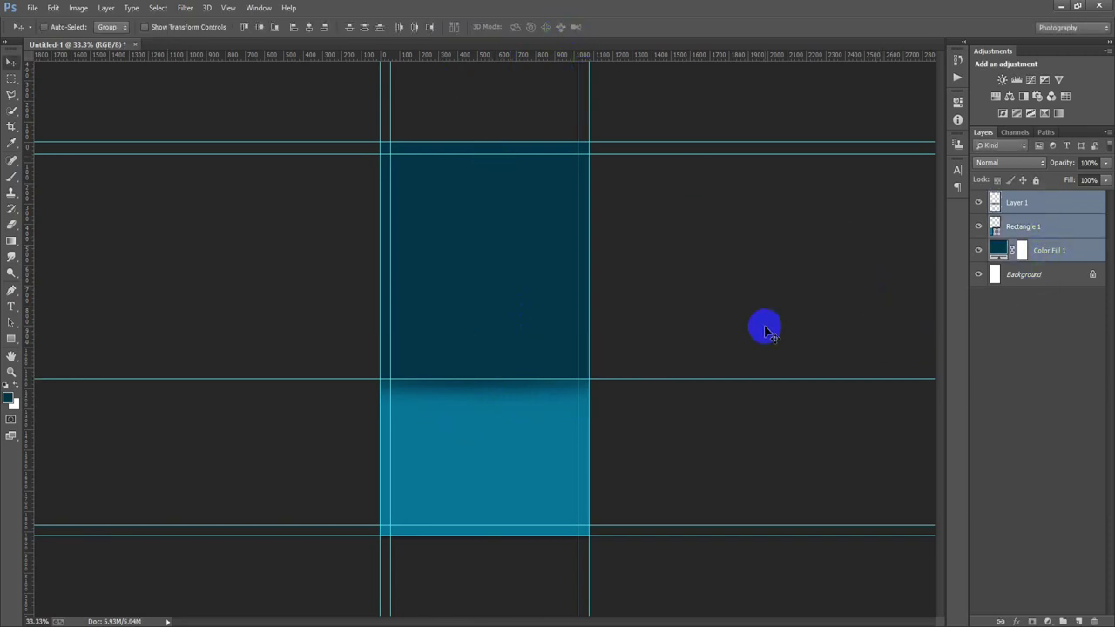
key("ctrl+g")
left_click(32, 9)
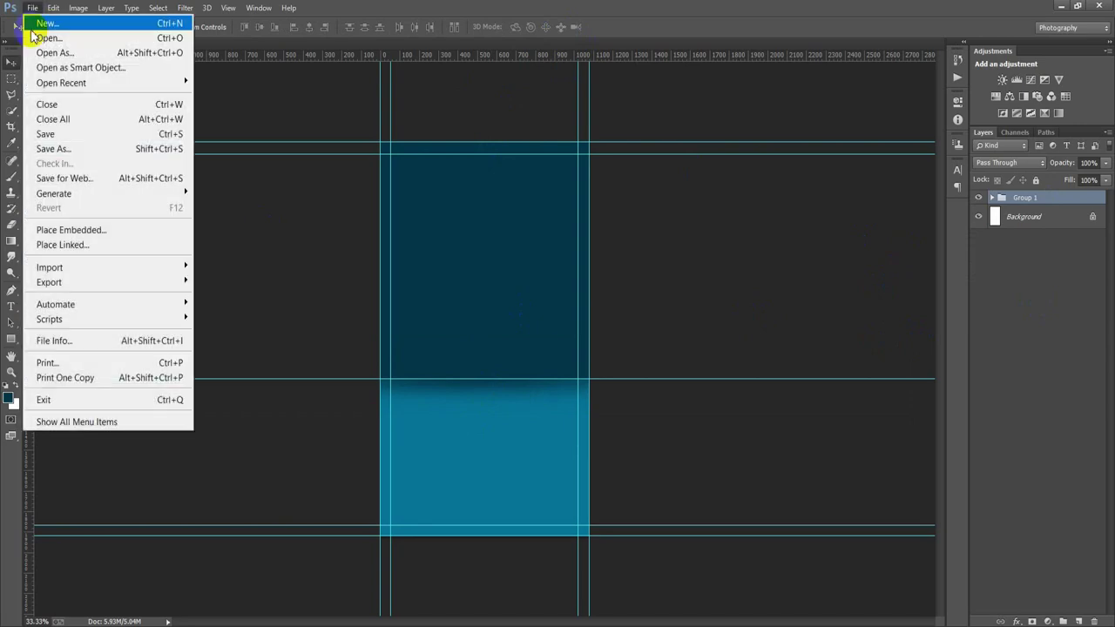
left_click(225, 226)
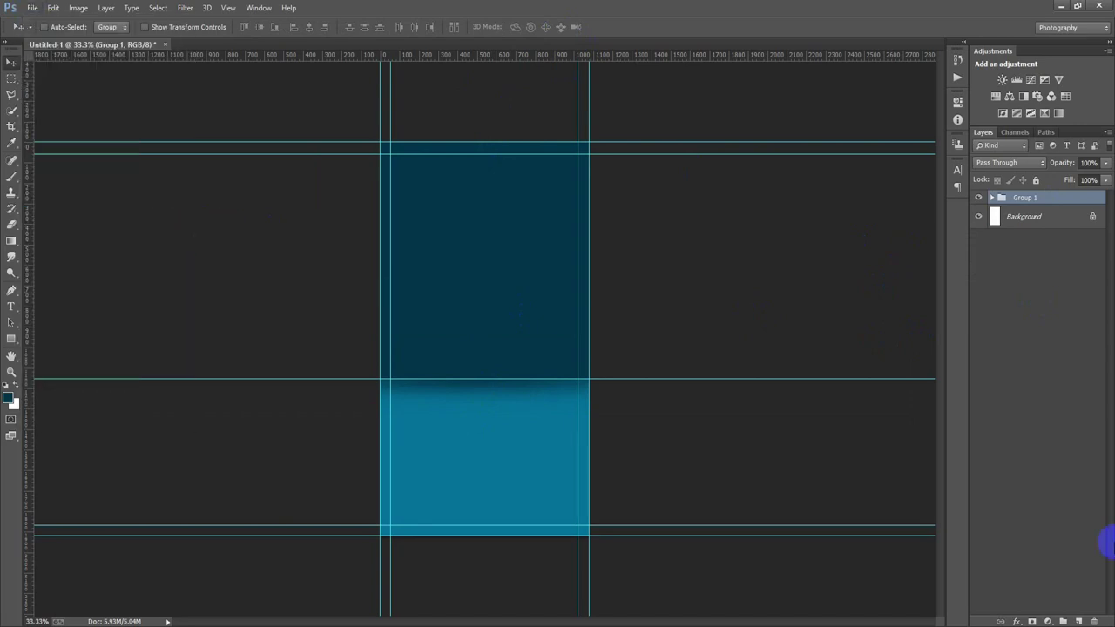
- Add the text 'Special' near the top of the dark panel on a new layer
left_click(1080, 621)
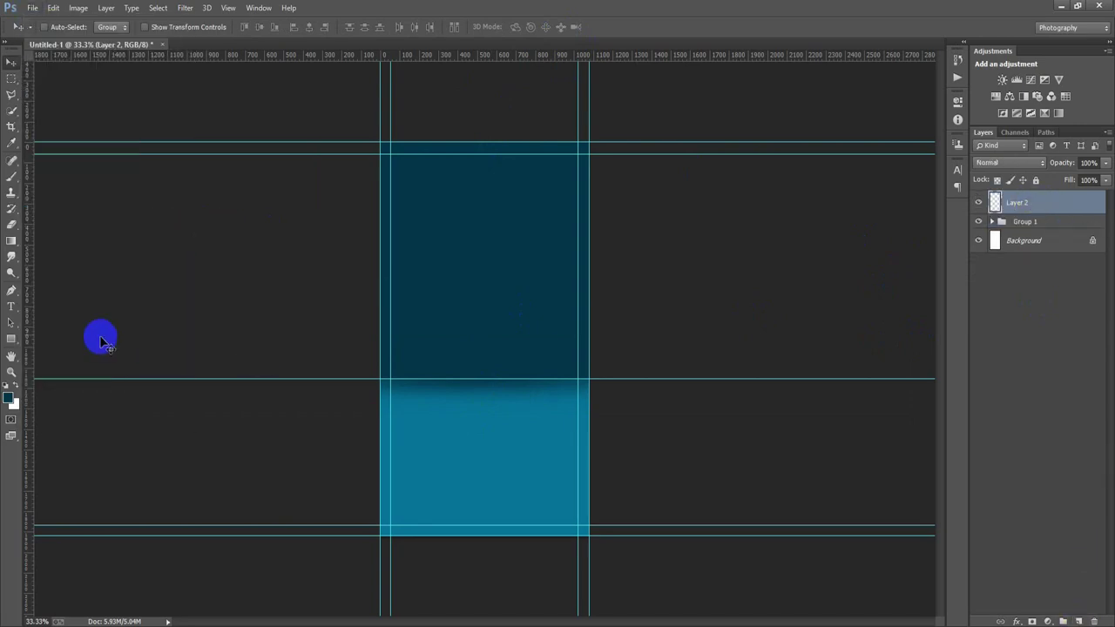
left_click(12, 306)
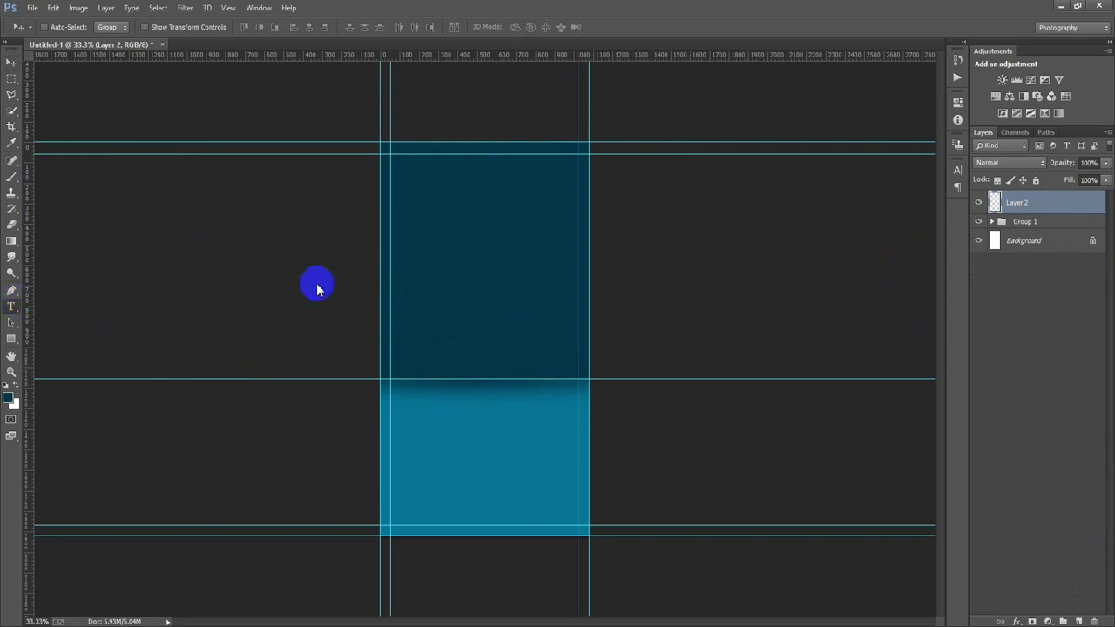
left_click(453, 216)
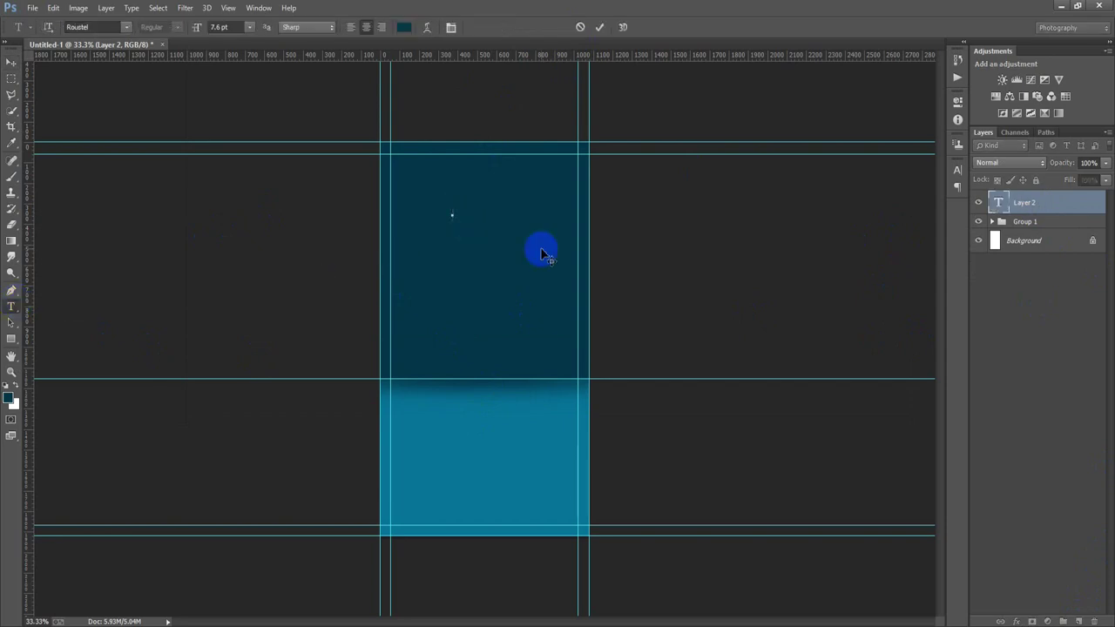
left_click(11, 63)
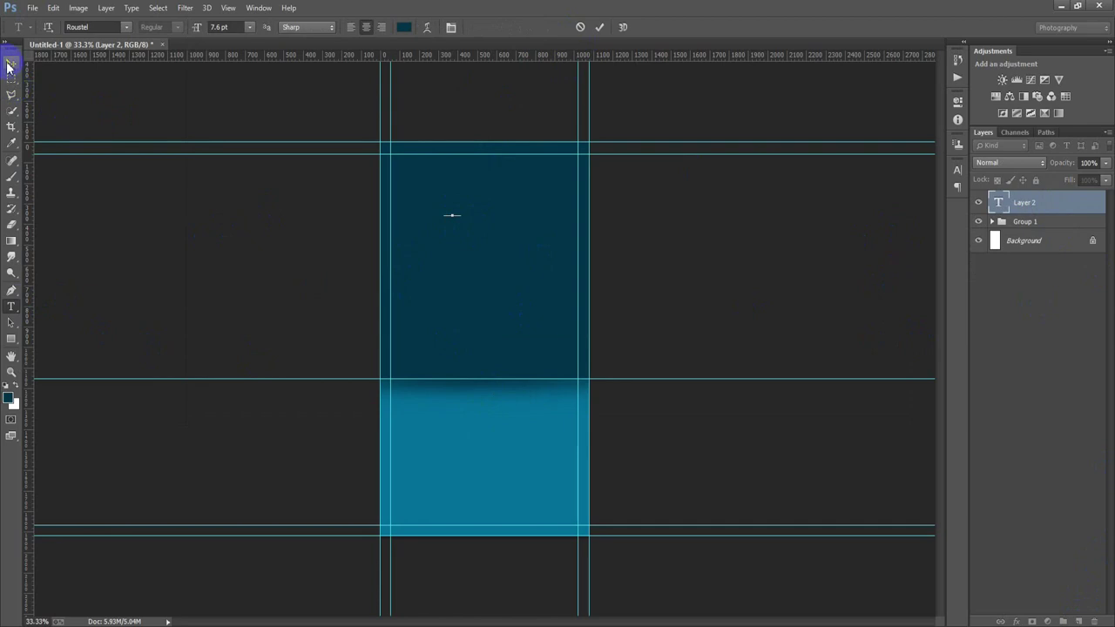
- Make the Special text white and enlarge and tilt it
left_click(956, 174)
left_click(925, 242)
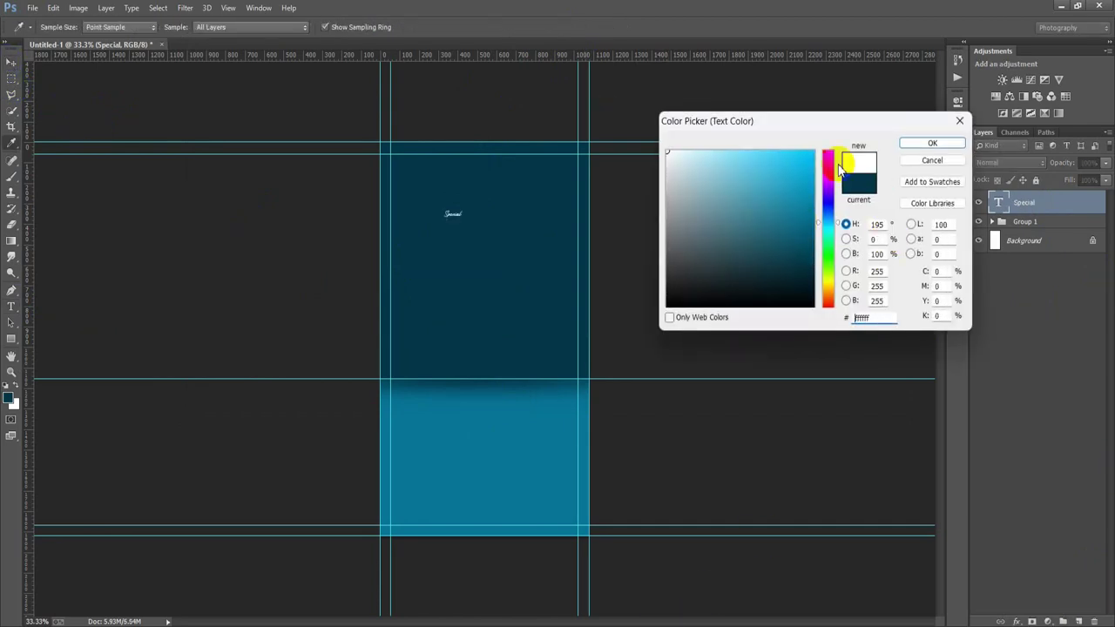
left_click(931, 142)
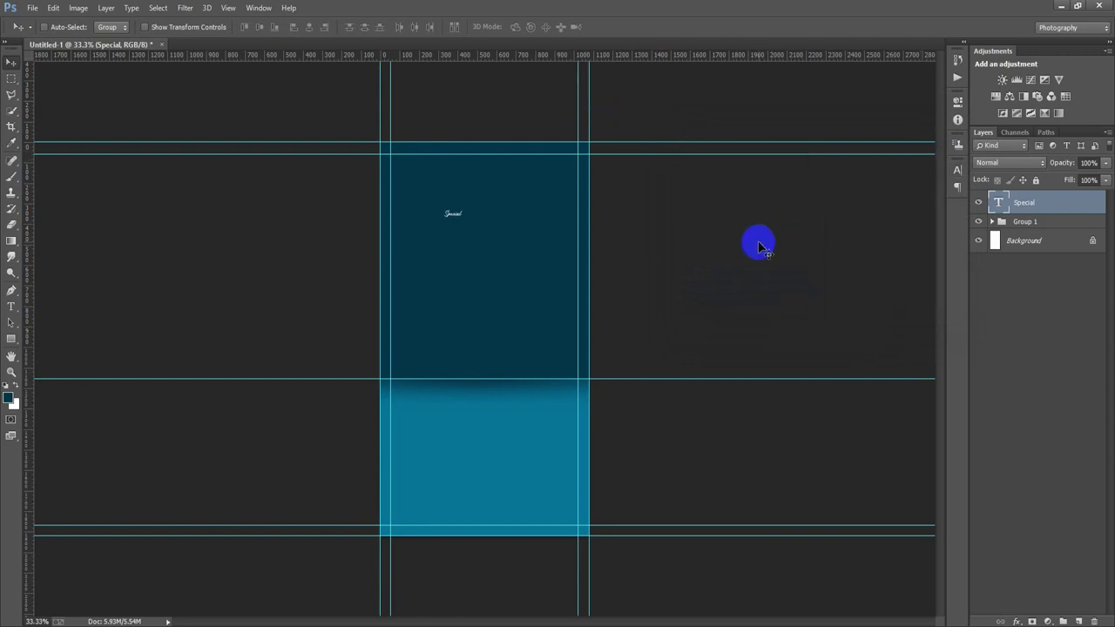
key("ctrl+t")
mouse_move(464, 218)
left_mouse_down()
mouse_move(503, 265)
mouse_move(533, 198)
mouse_move(553, 228)
mouse_move(523, 196)
mouse_move(508, 220)
left_mouse_up()
left_click(559, 27)
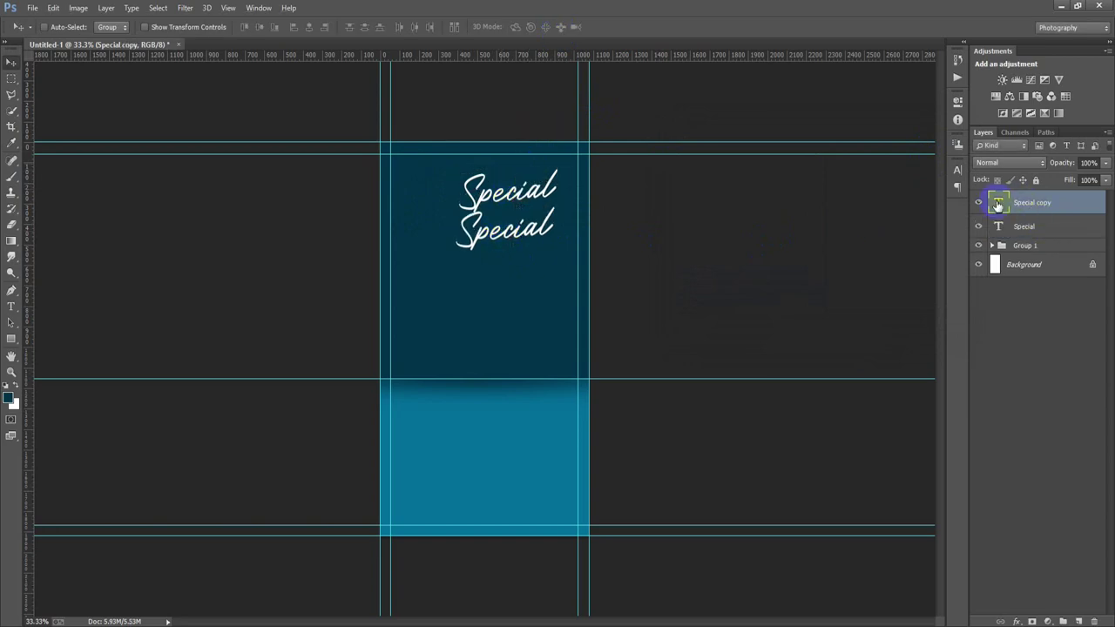
- Change the Special copy to 'Burger' and enlarge it to about 150%, shifted left
double_click(997, 205)
type("Burger")
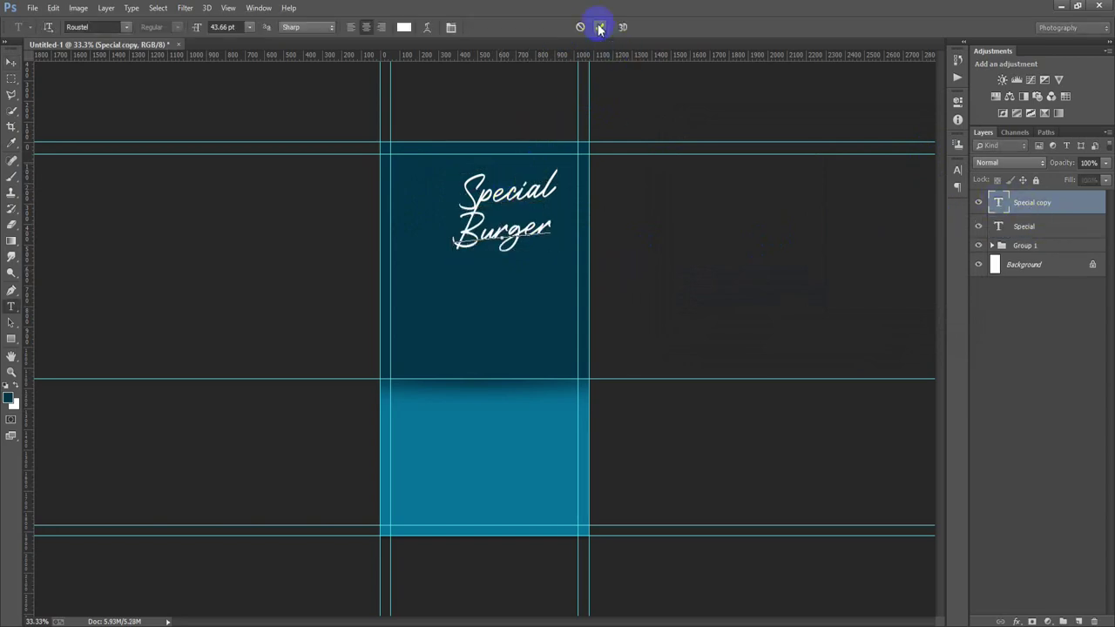
left_click(600, 28)
key("ctrl+t")
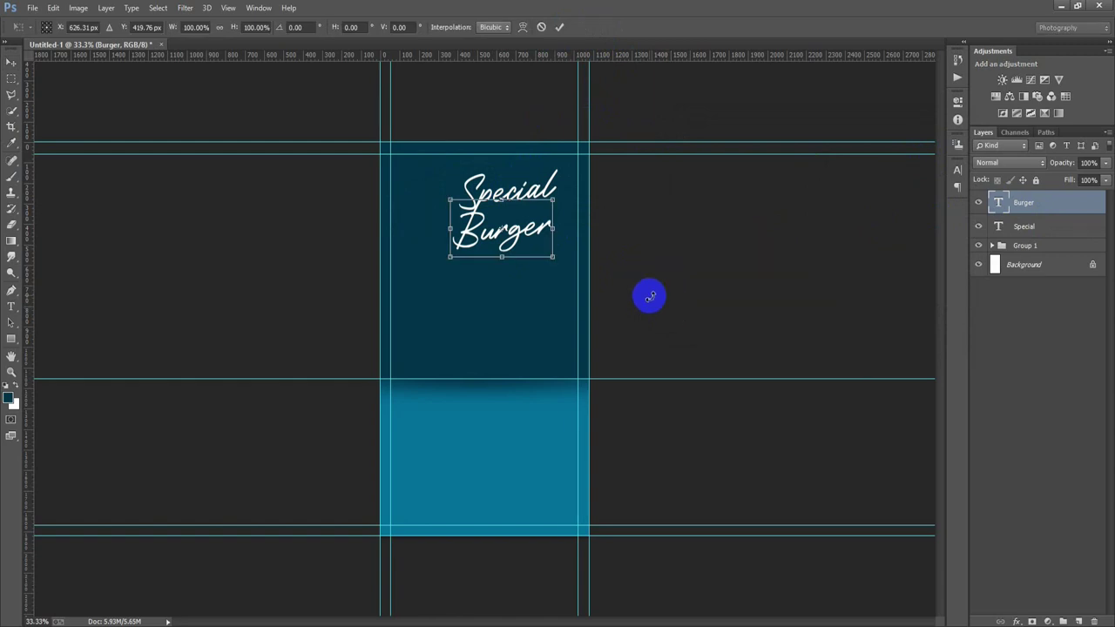
left_click_drag(552, 261, 528, 248)
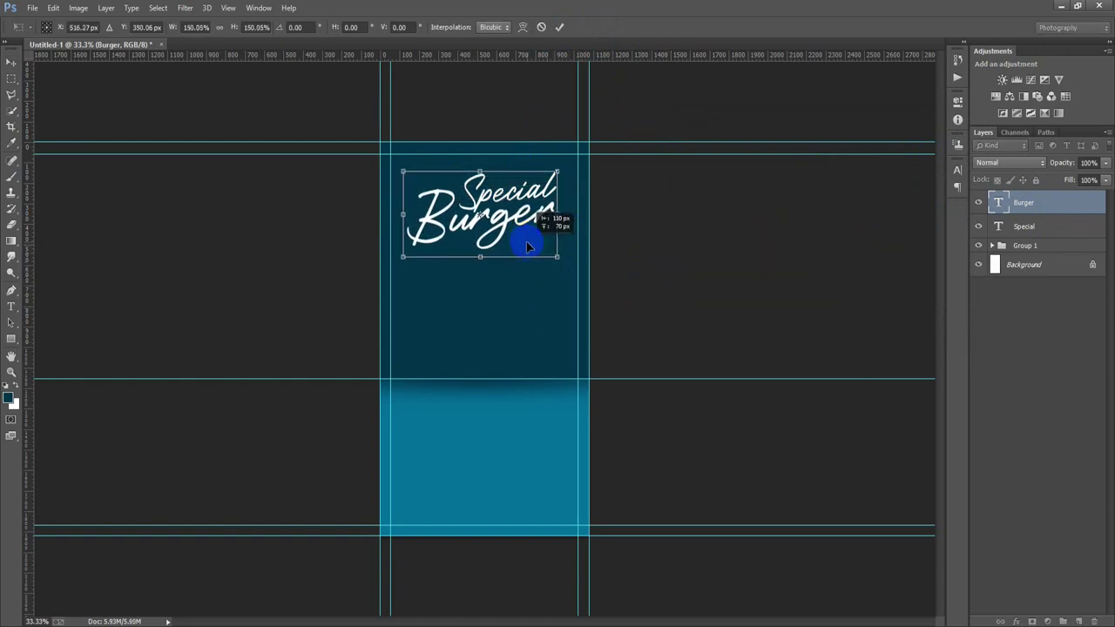
left_click_drag(558, 213, 567, 213)
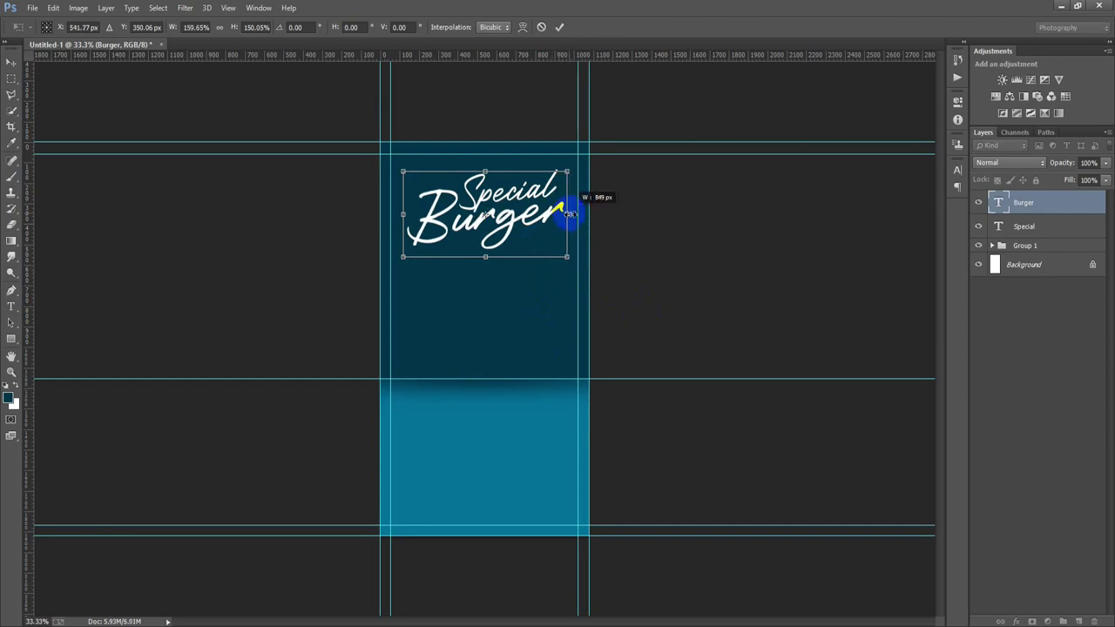
left_click(560, 27)
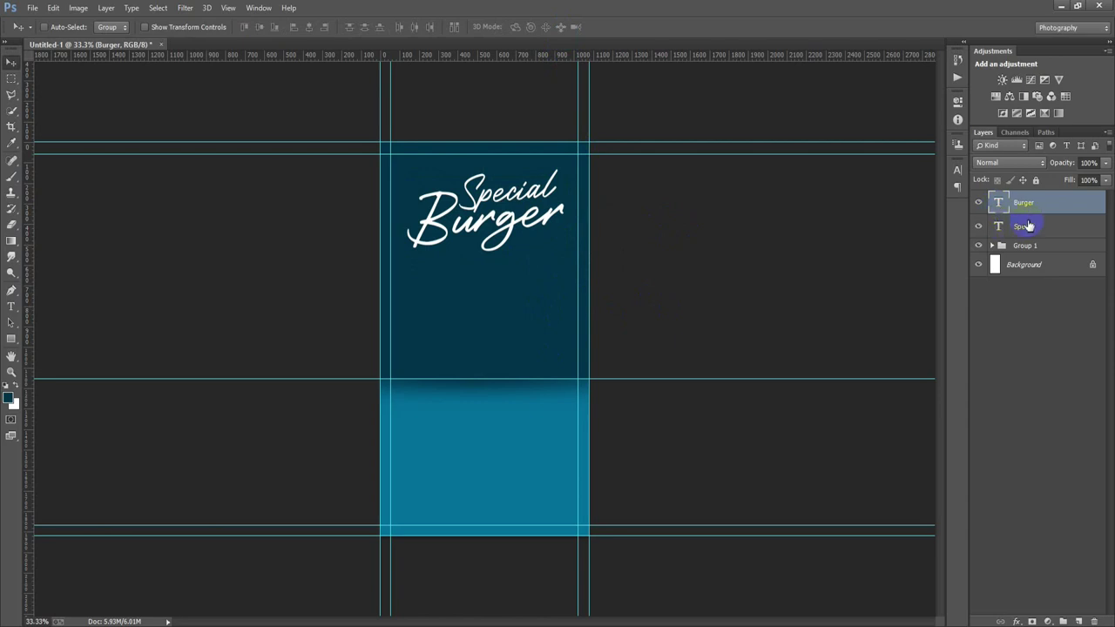
- Shrink Special to about 95%, rotate it about 2.8°, and nudge it down
double_click(1021, 227)
key("ctrl+t")
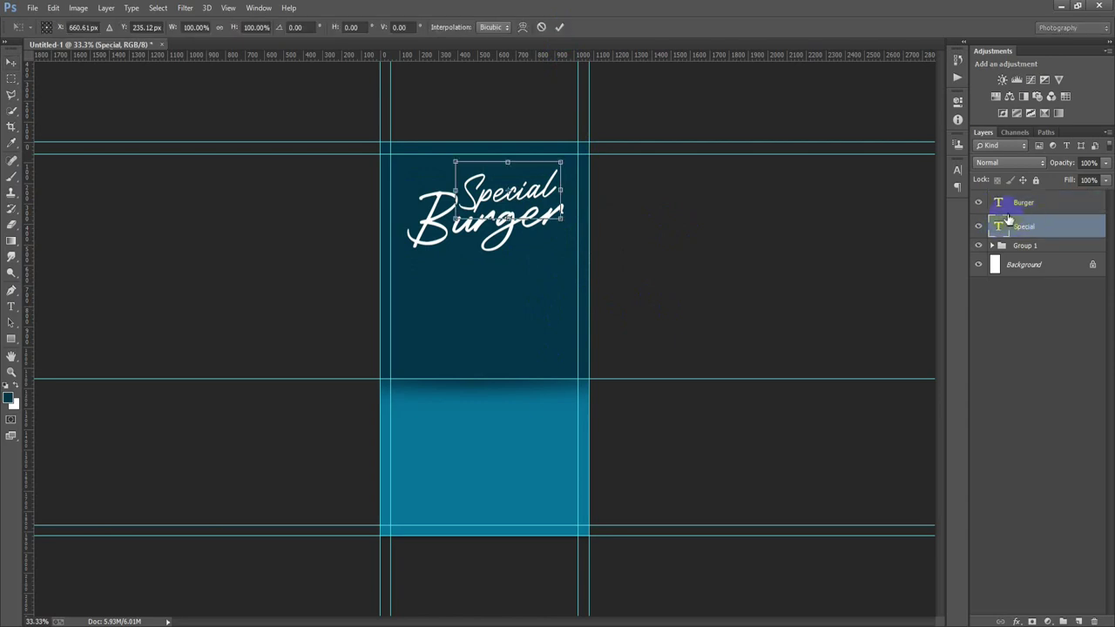
left_click_drag(562, 221, 570, 233)
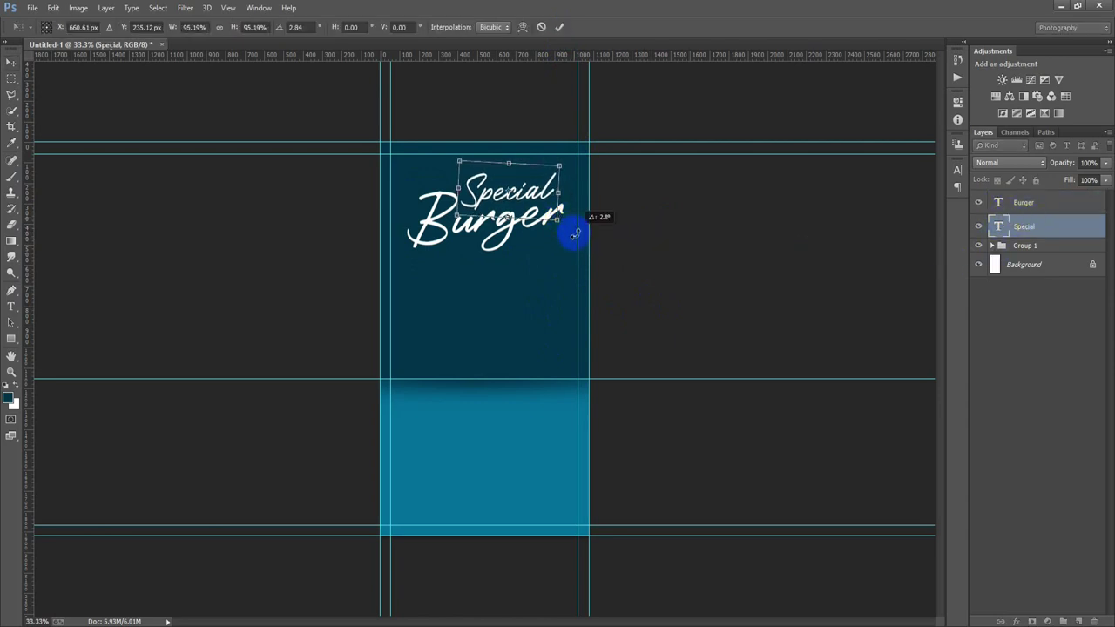
left_click(557, 29)
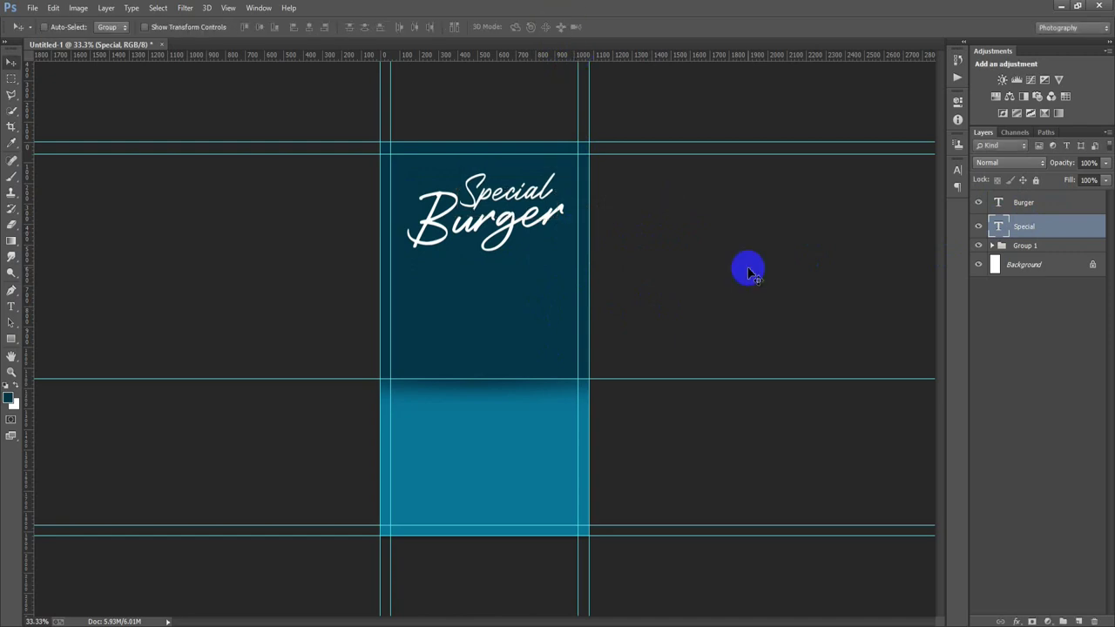
key("Down")
key("Down")
key("Down")
key("Down")
key("Down")
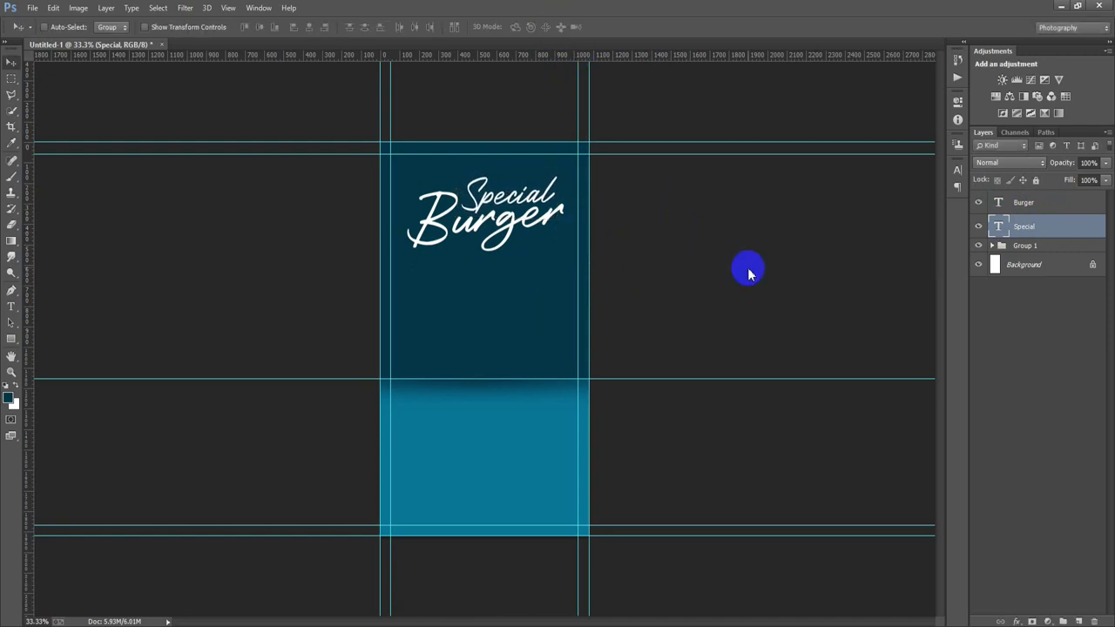
- Rotate the Special and Burger layers together about -3.65°, scale them to 113.8%, and nudge them into place
left_click(1036, 204, "shift")
key("ctrl+t")
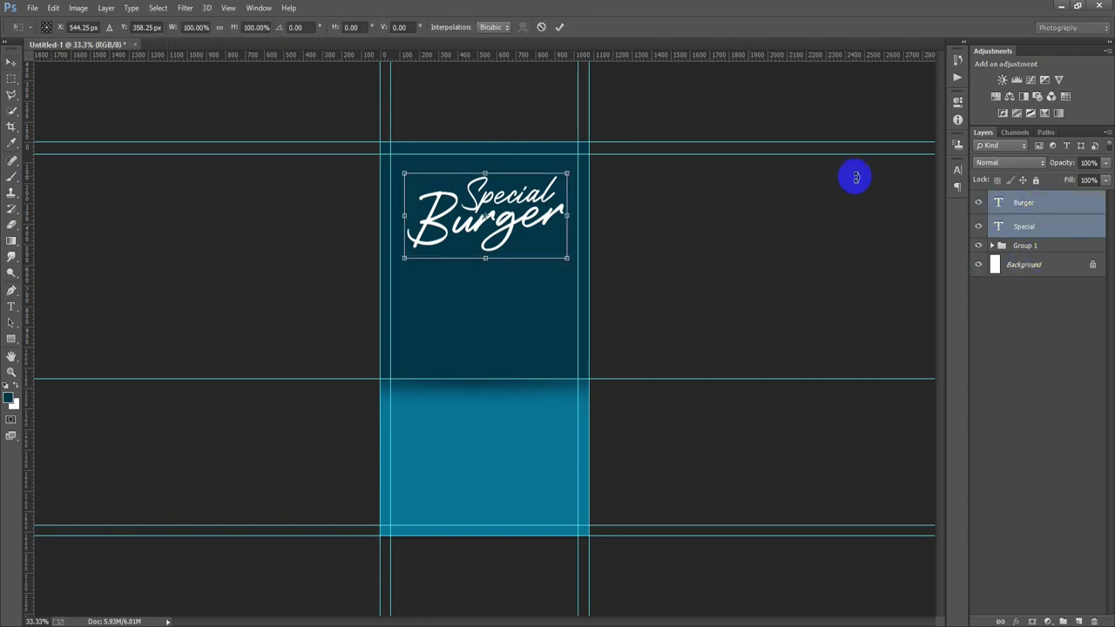
left_click_drag(530, 316, 540, 312)
left_click_drag(509, 237, 508, 218)
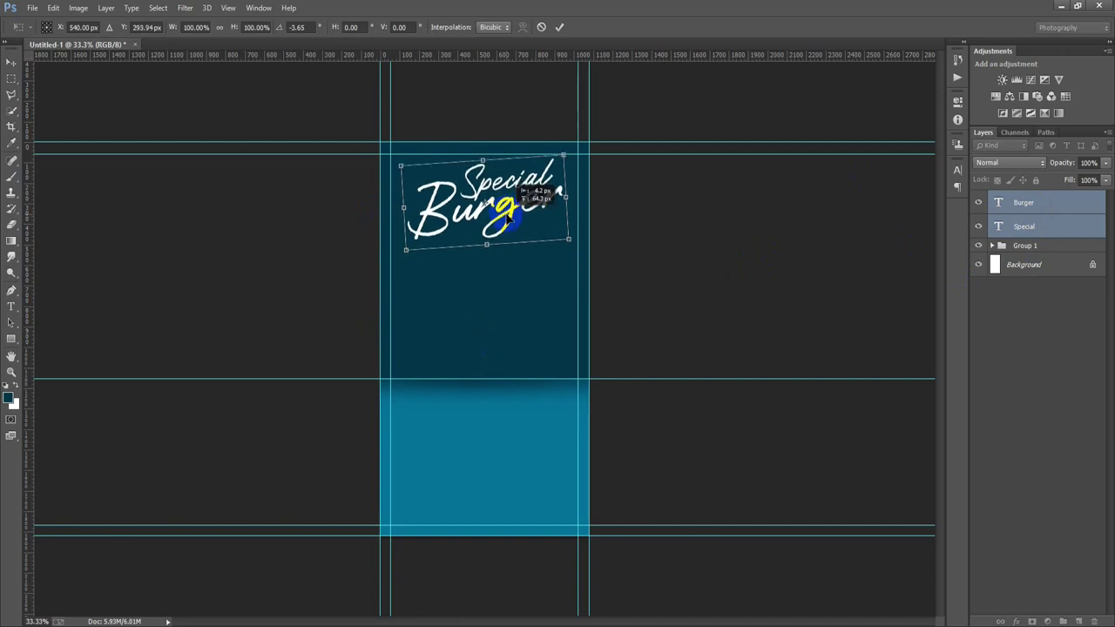
left_click_drag(508, 217, 509, 225)
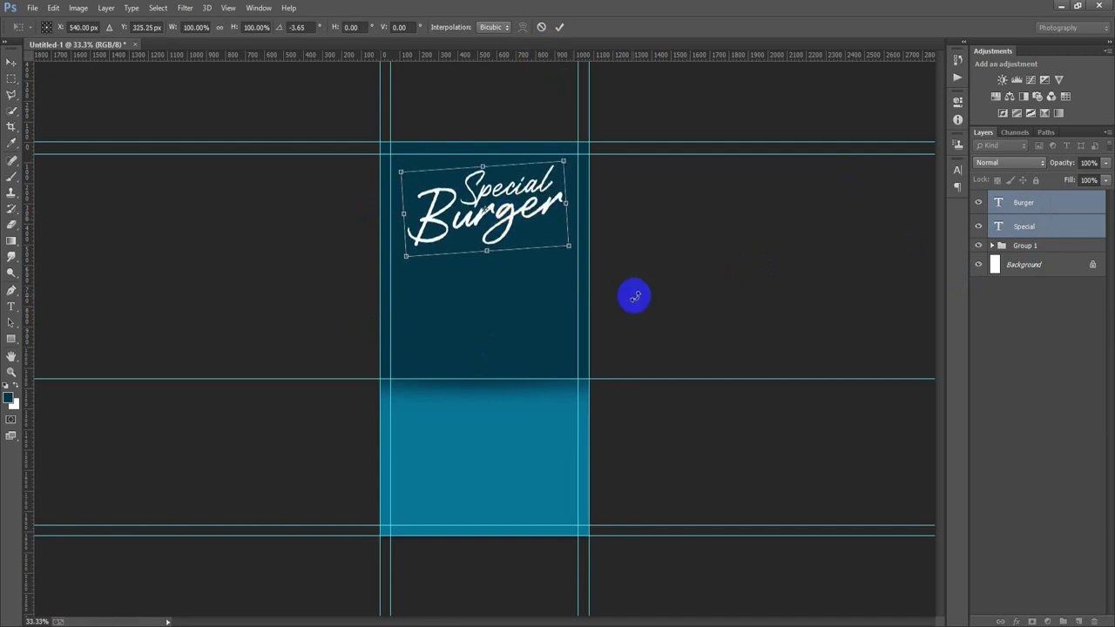
left_click_drag(582, 261, 587, 252)
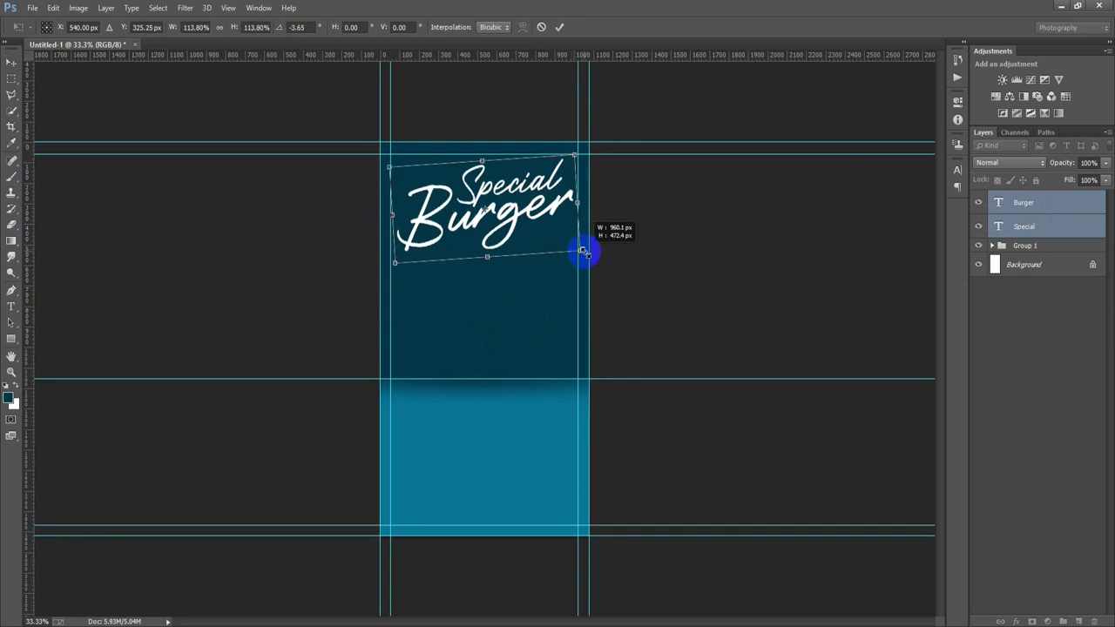
left_click(559, 27)
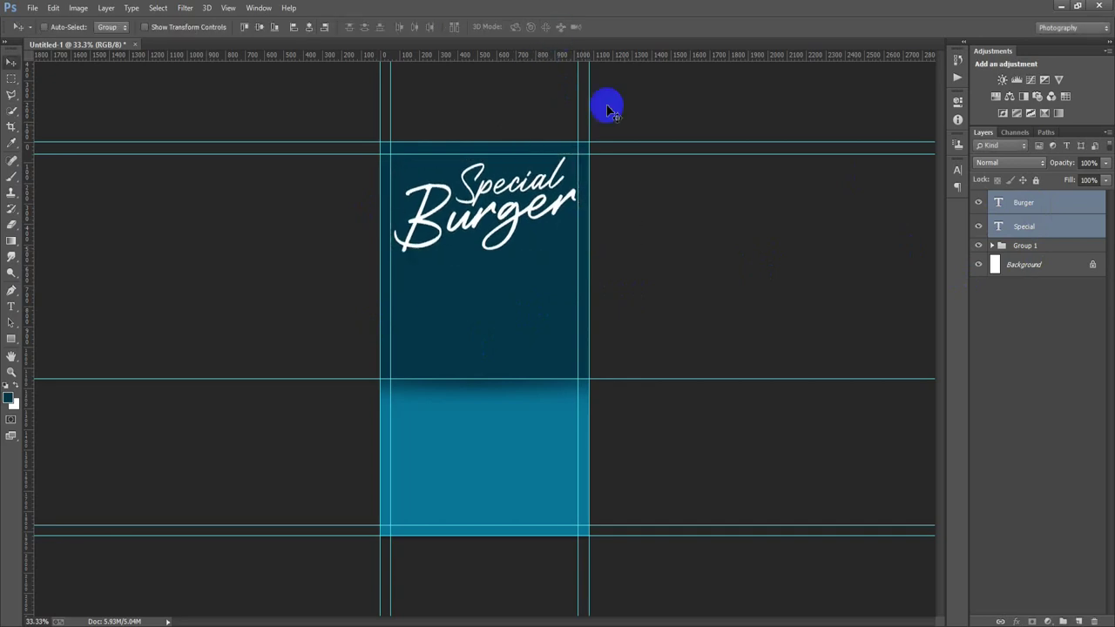
key("Down")
key("Down")
key("Down")
key("Down")
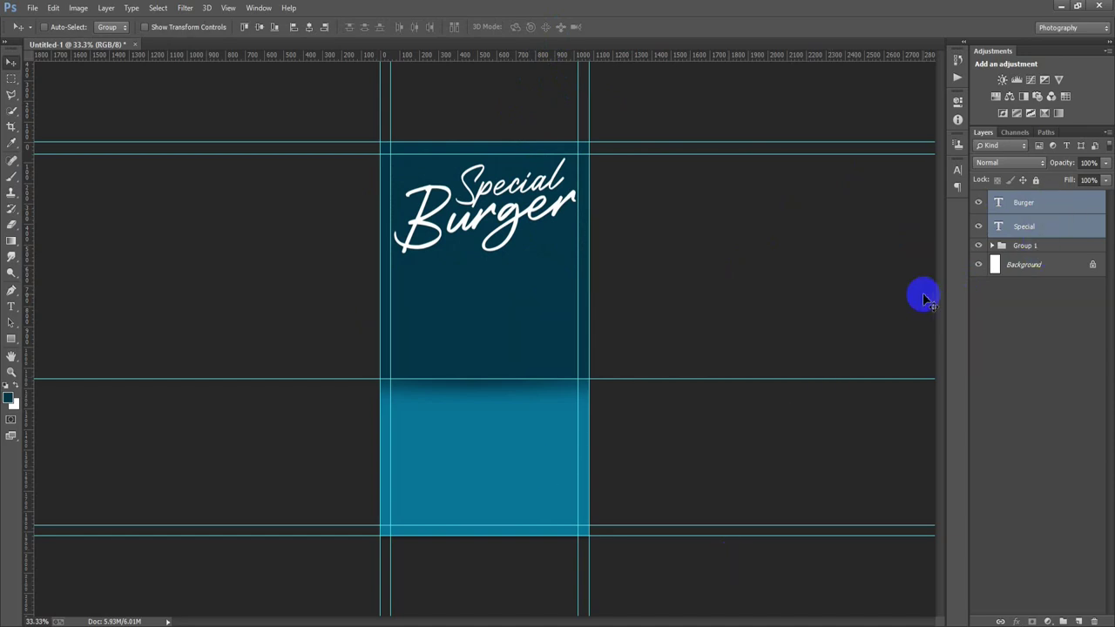
left_click(32, 8)
- Place the linked 000011 stroke image and rasterize its layer
left_click(63, 245)
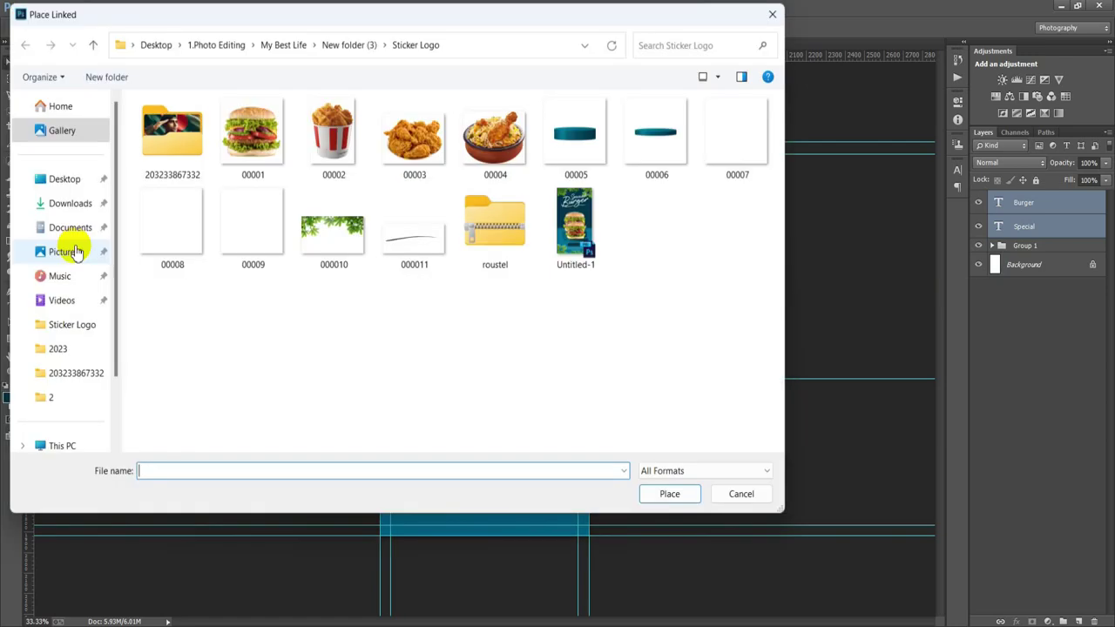
left_click(417, 233)
double_click(419, 236)
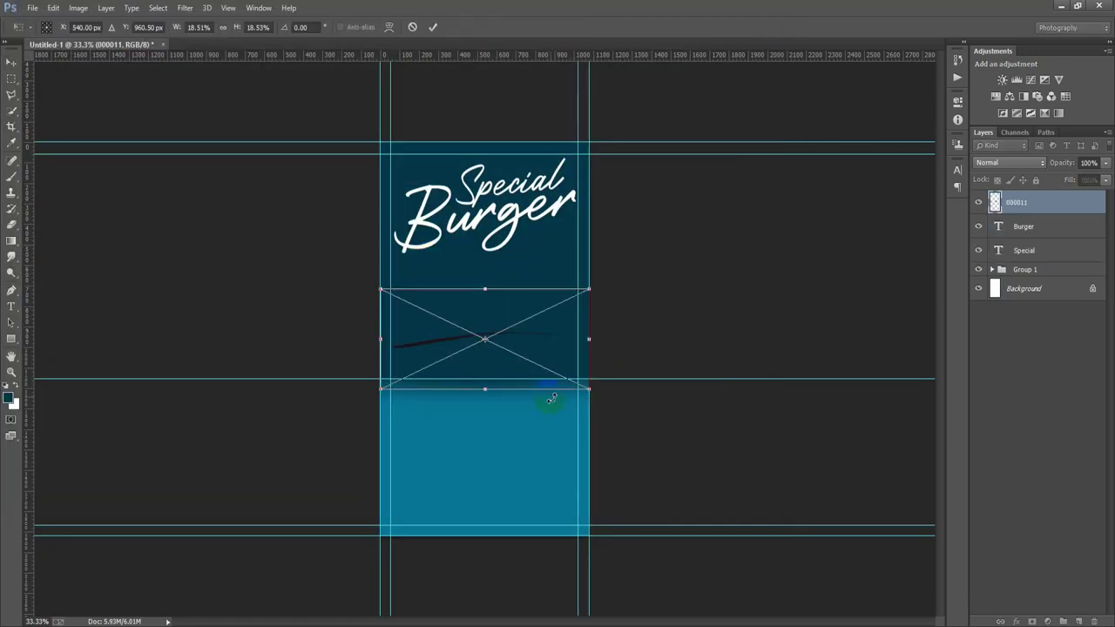
left_click(436, 29)
right_click(1029, 204)
left_click(801, 280)
- Fill the stroke white, move it under Burger, and shorten it from the right end
left_click(995, 204, "ctrl")
left_click(16, 385)
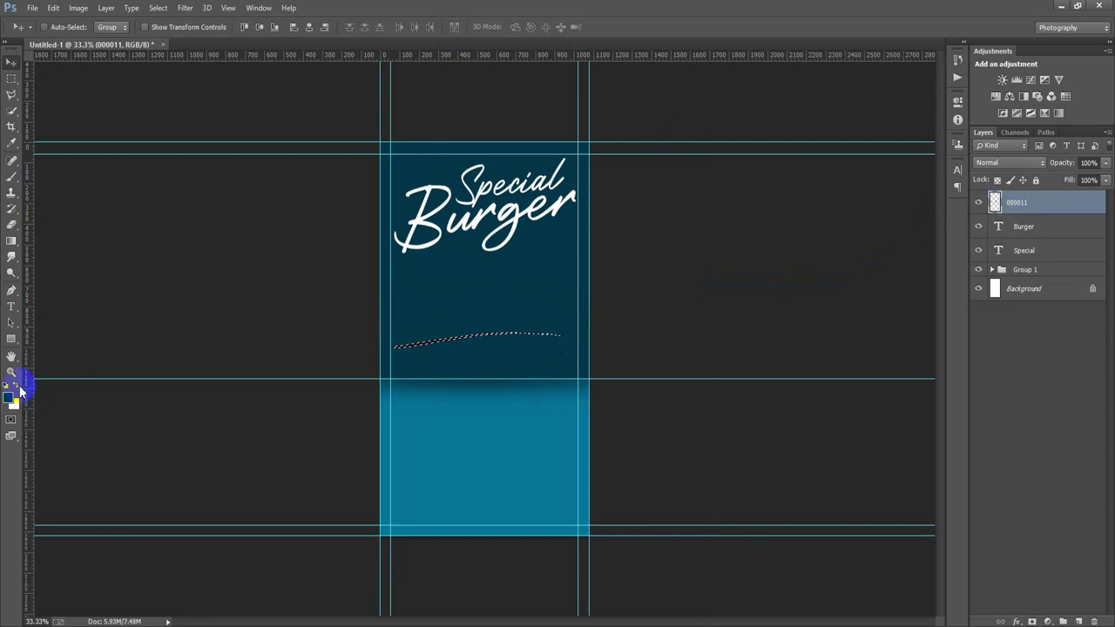
key("ctrl+d")
left_click(7, 389)
left_click_drag(423, 337, 468, 252)
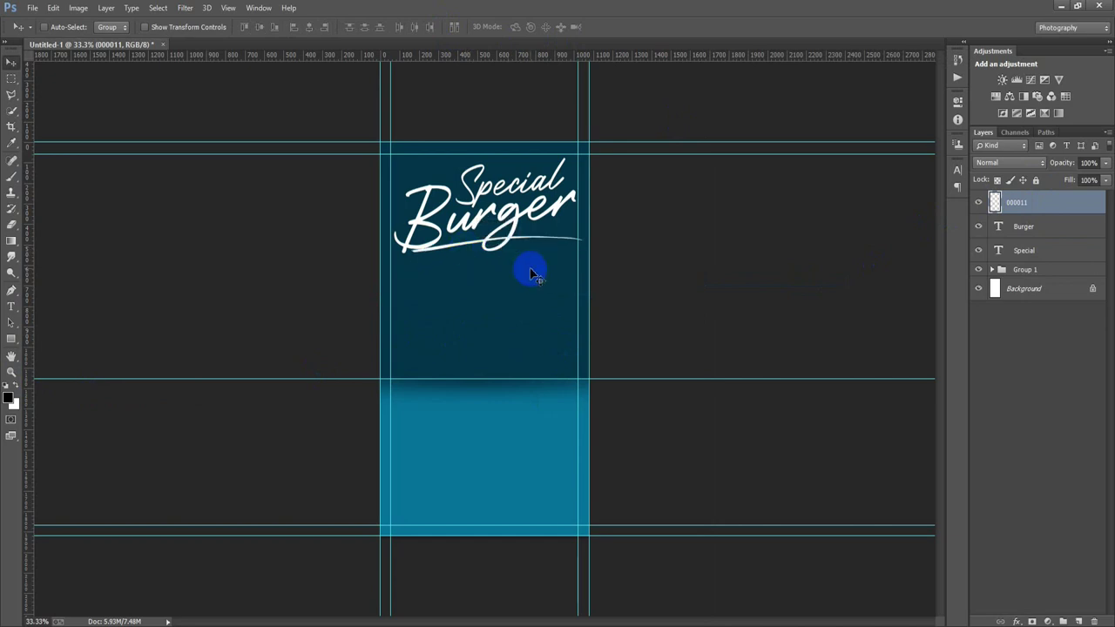
key("ctrl+t")
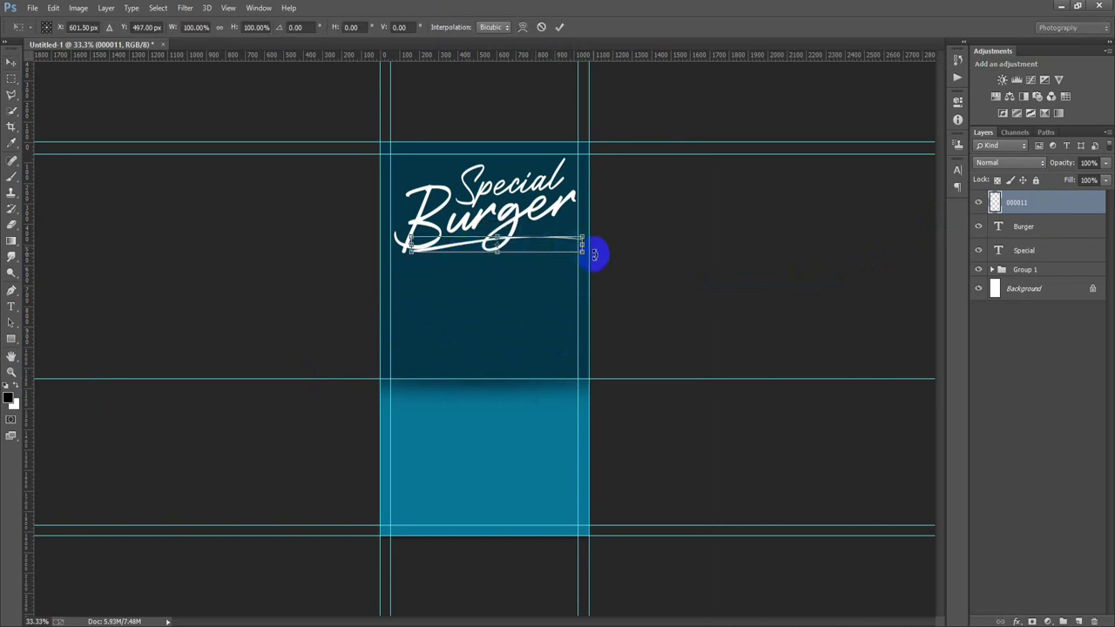
left_click_drag(582, 252, 570, 245)
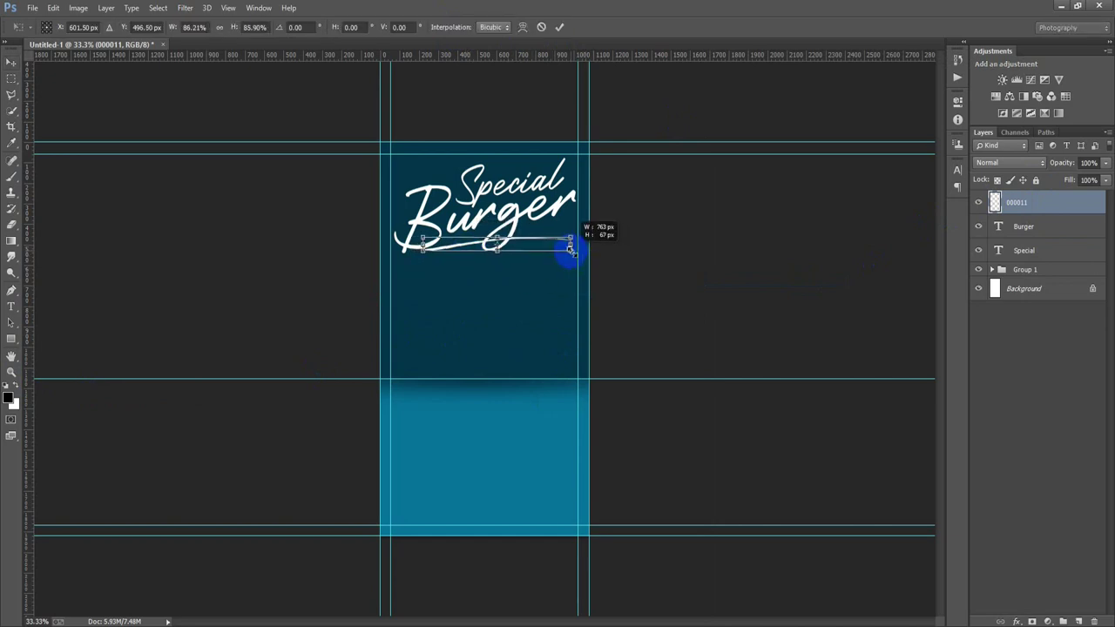
left_click(559, 27)
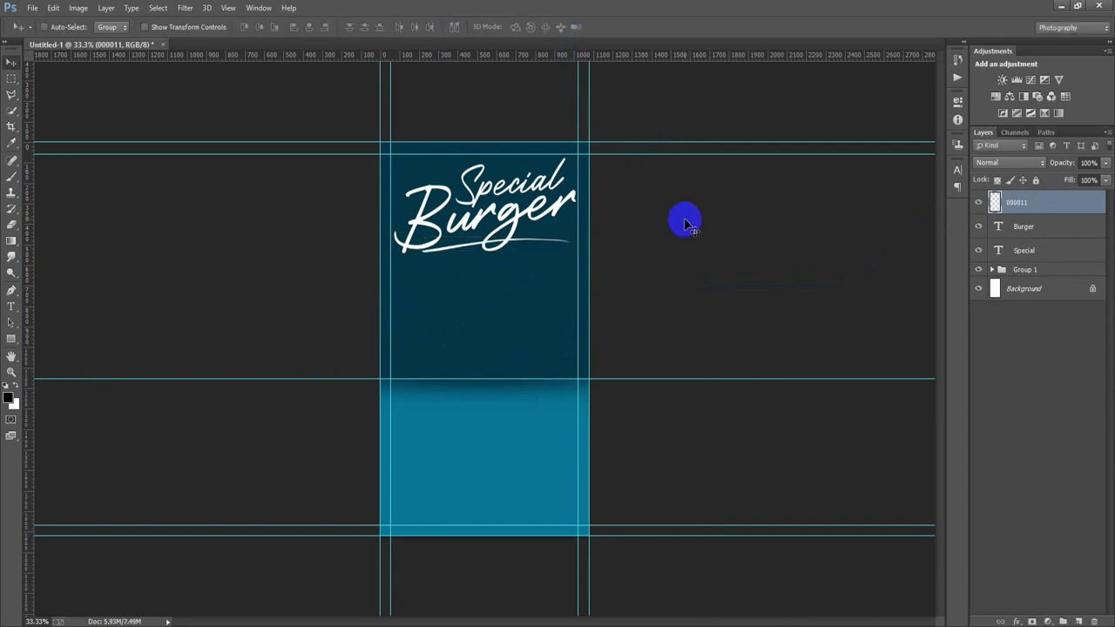
- Erase the excess part of the underline, then select the underline and both title layers
left_click(11, 222)
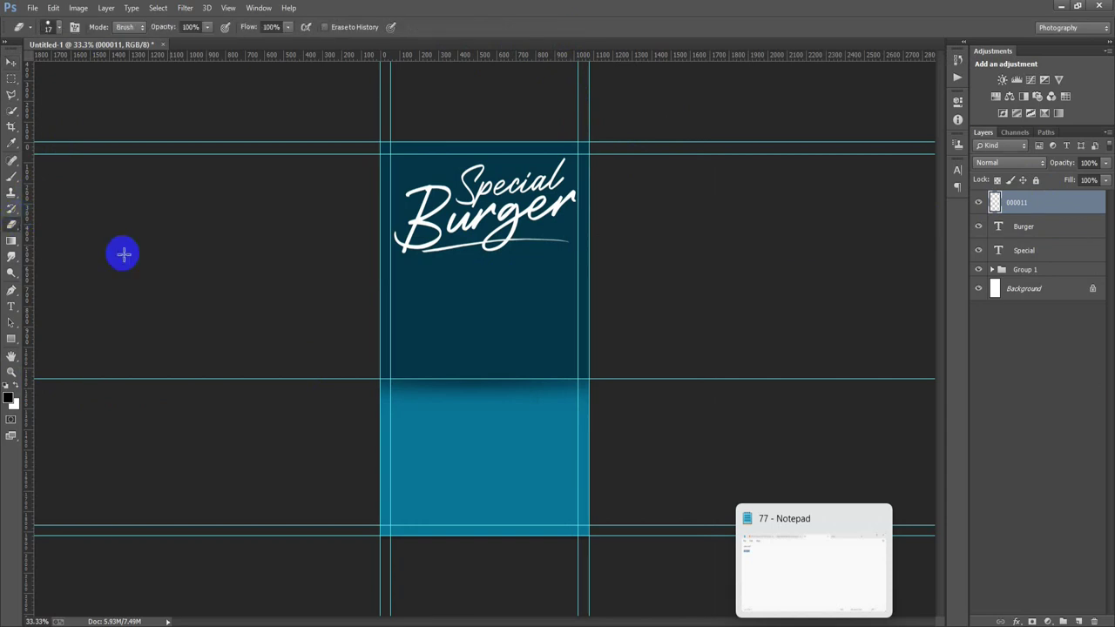
left_click(494, 242)
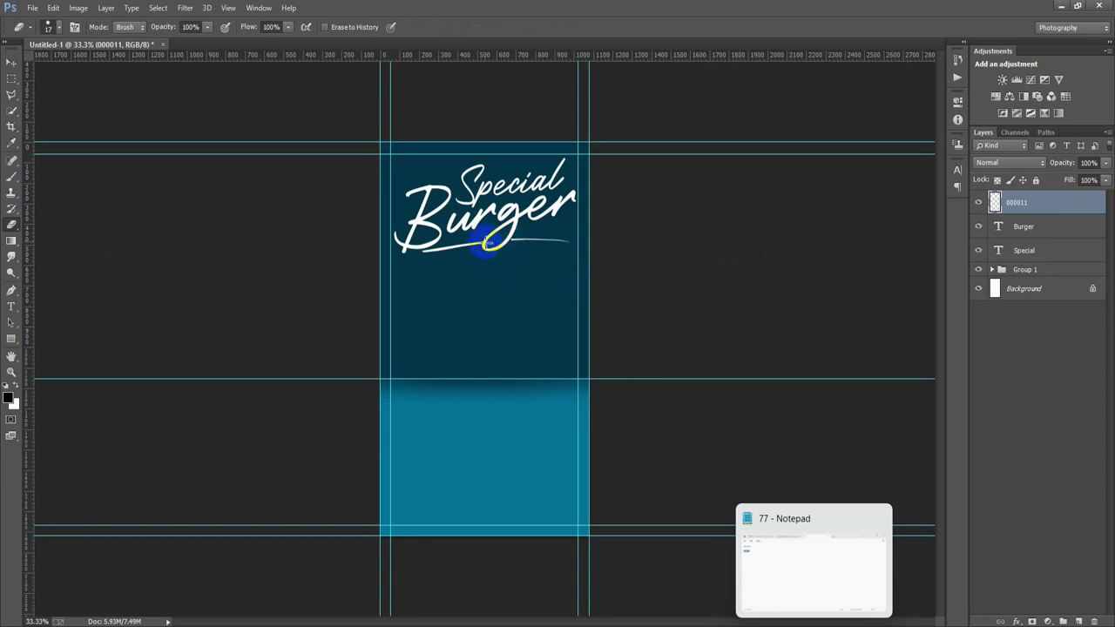
left_click(11, 63)
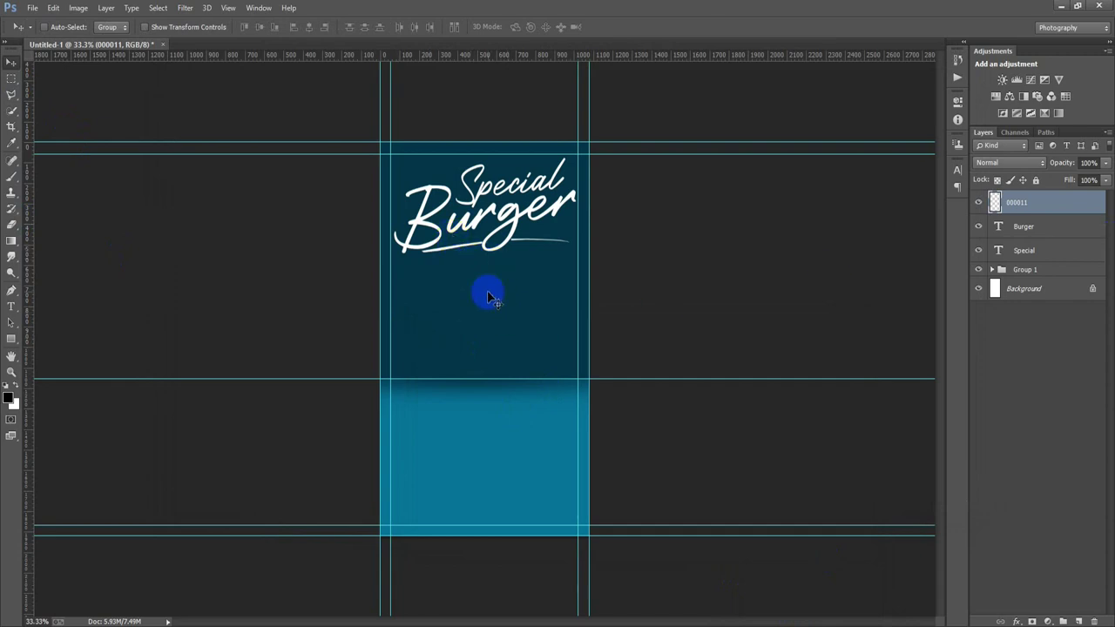
left_click(1051, 251, "shift")
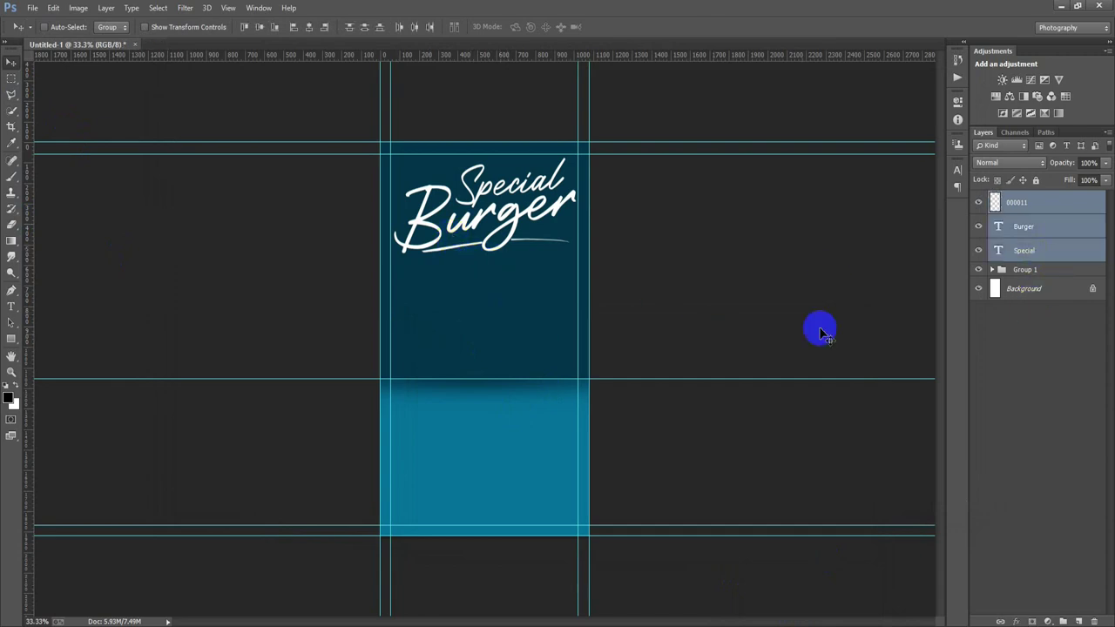
- Group the title layers and place teal disc 00005, centred in the lower poster
key("ctrl+g")
left_click(32, 8)
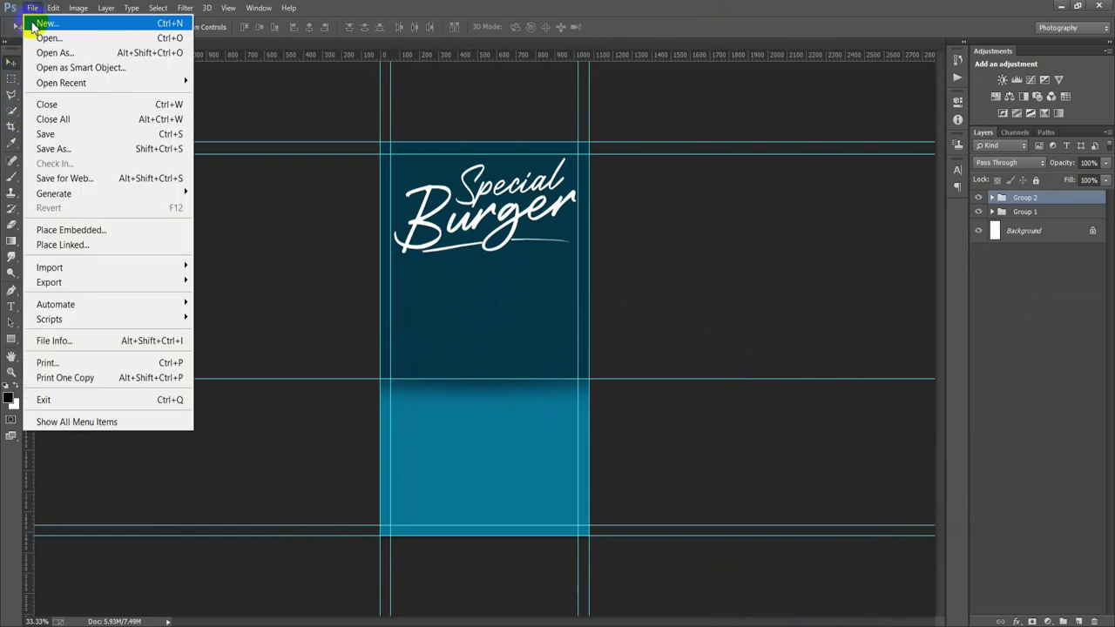
left_click(86, 250)
double_click(572, 140)
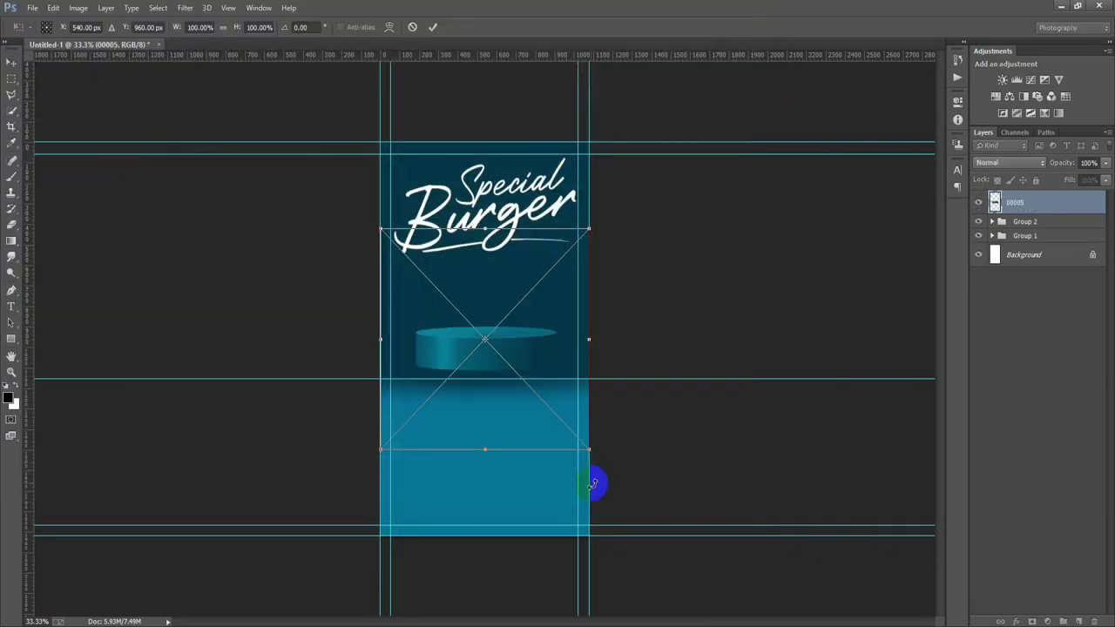
left_click_drag(521, 388, 522, 472)
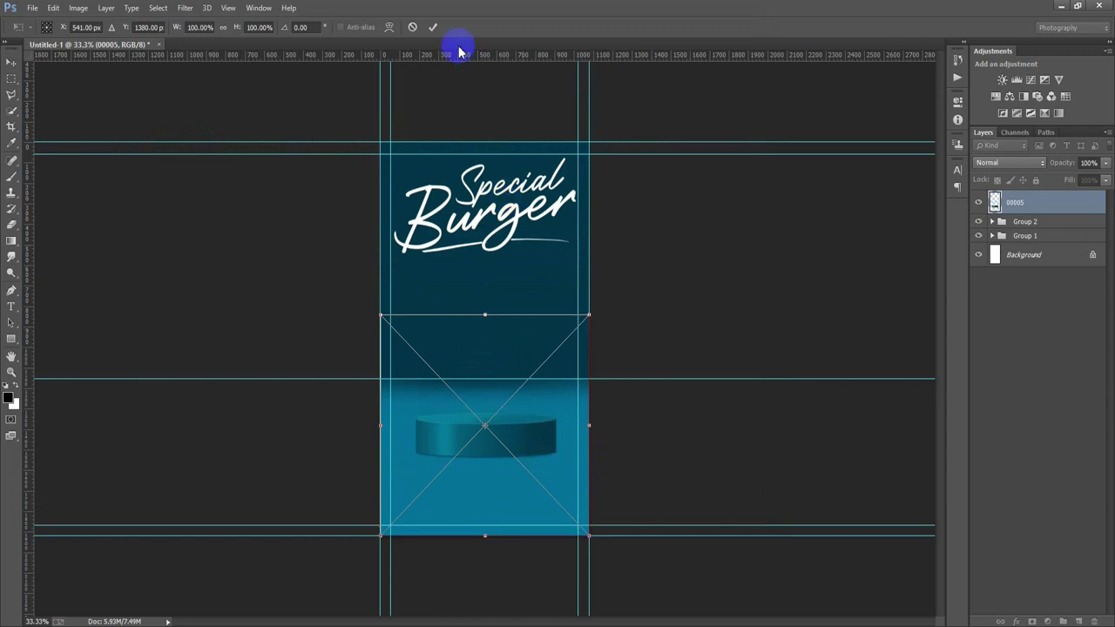
left_click(433, 27)
left_click(1028, 259, "ctrl")
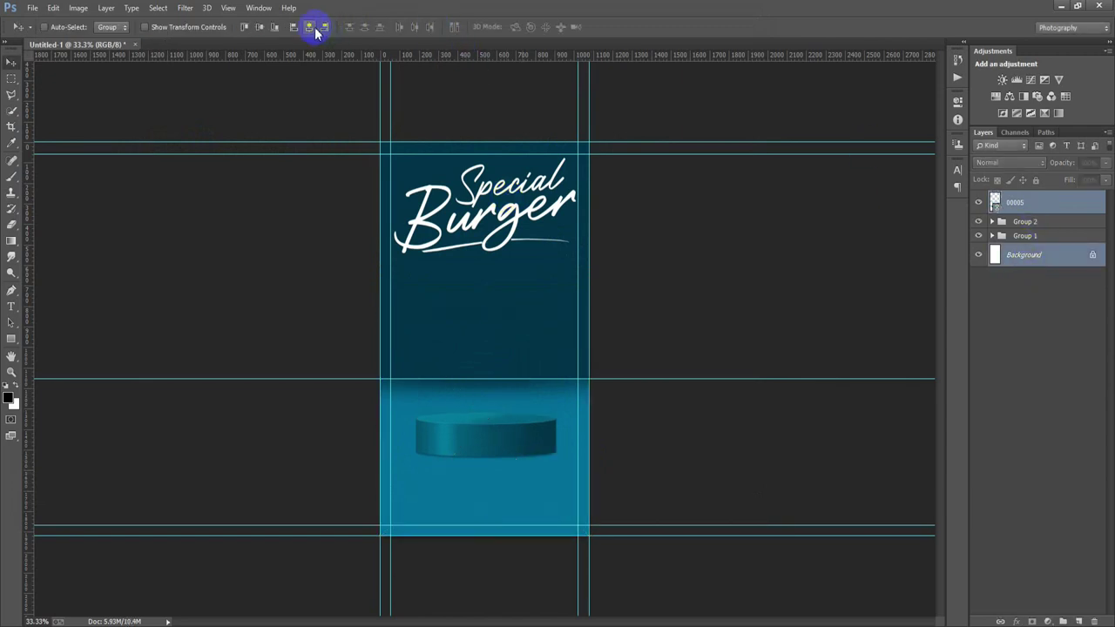
left_click(1021, 209)
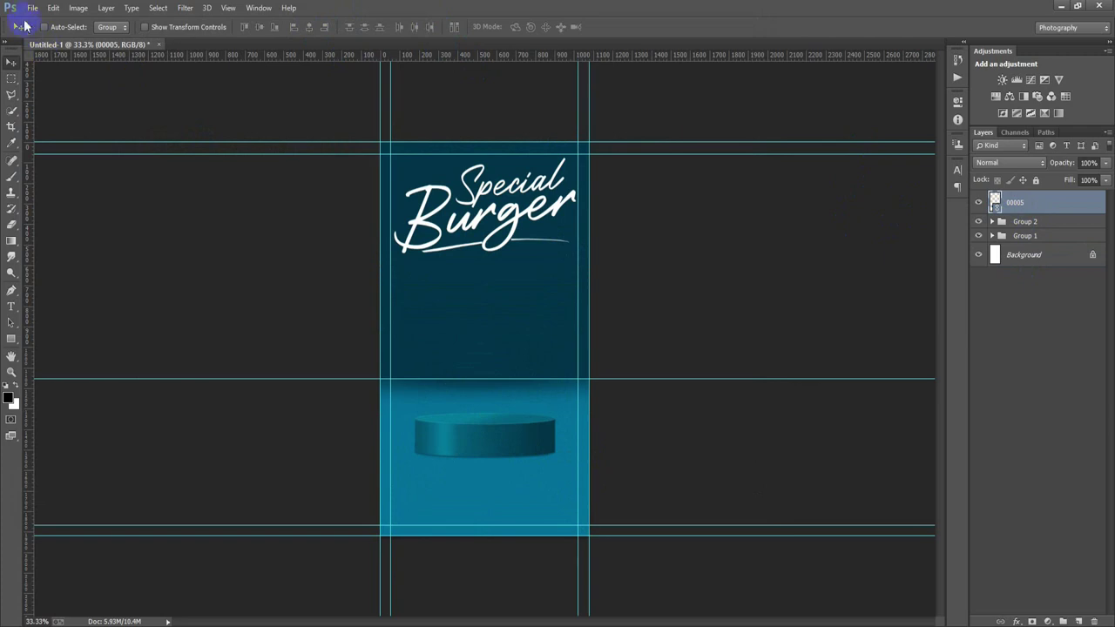
- Place teal disc 00006 as a linked image just below the first disc
left_click(29, 8)
left_click(87, 244)
left_click(653, 144)
double_click(653, 144)
mouse_move(510, 356)
left_mouse_down()
mouse_move(528, 503)
mouse_move(516, 479)
left_mouse_up()
left_click(432, 27)
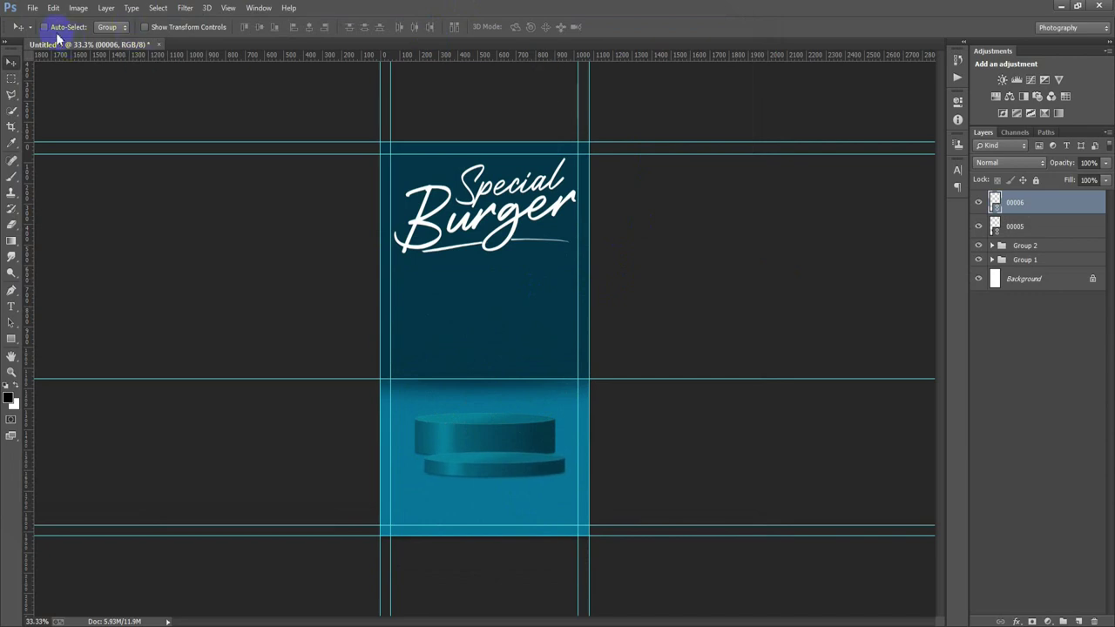
- Place burger image 00001 and begin scaling it down
left_click(33, 8)
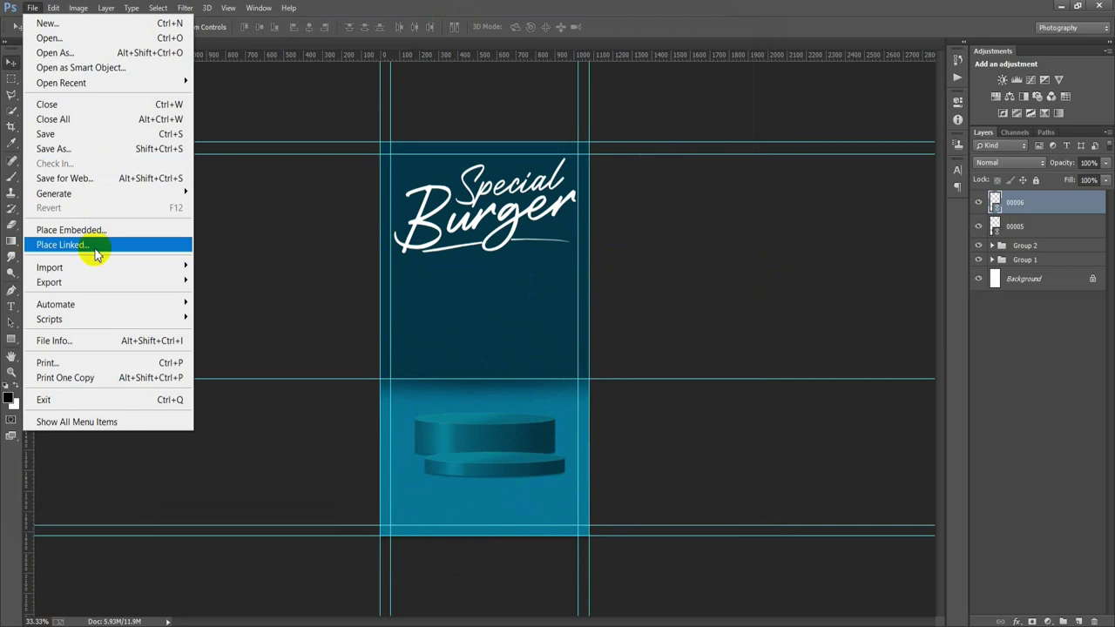
left_click(93, 244)
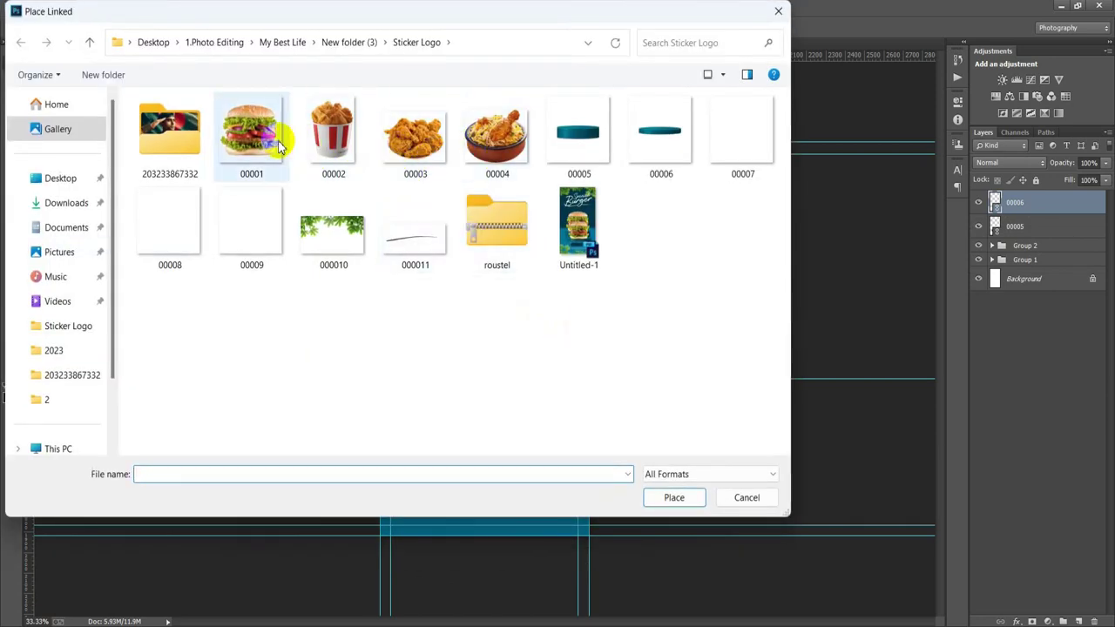
double_click(257, 135)
left_click_drag(589, 450, 565, 423)
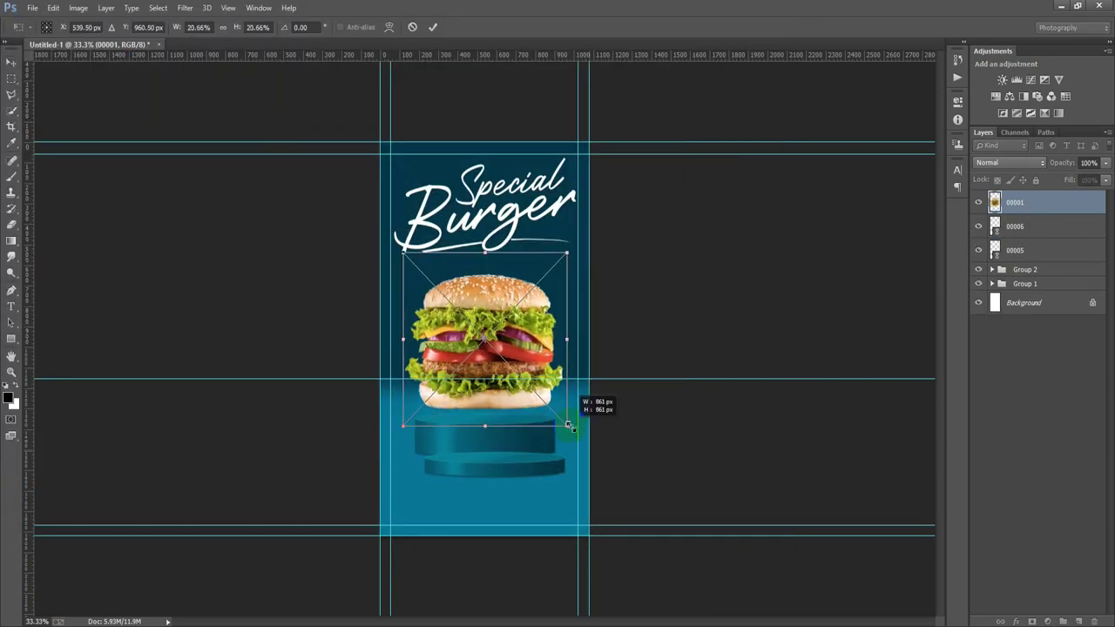
- Scale burger 00001 to about 20% and rest it on top of the teal podium
left_click_drag(527, 376, 527, 395)
left_click_drag(564, 441, 568, 445)
left_click_drag(540, 402, 516, 394)
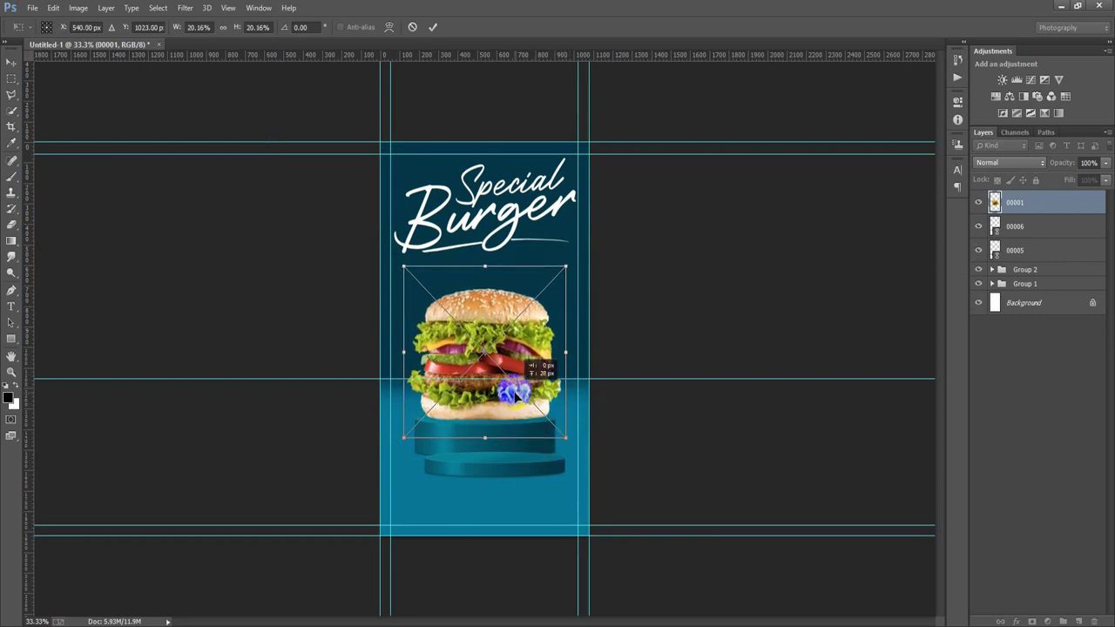
left_click(433, 27)
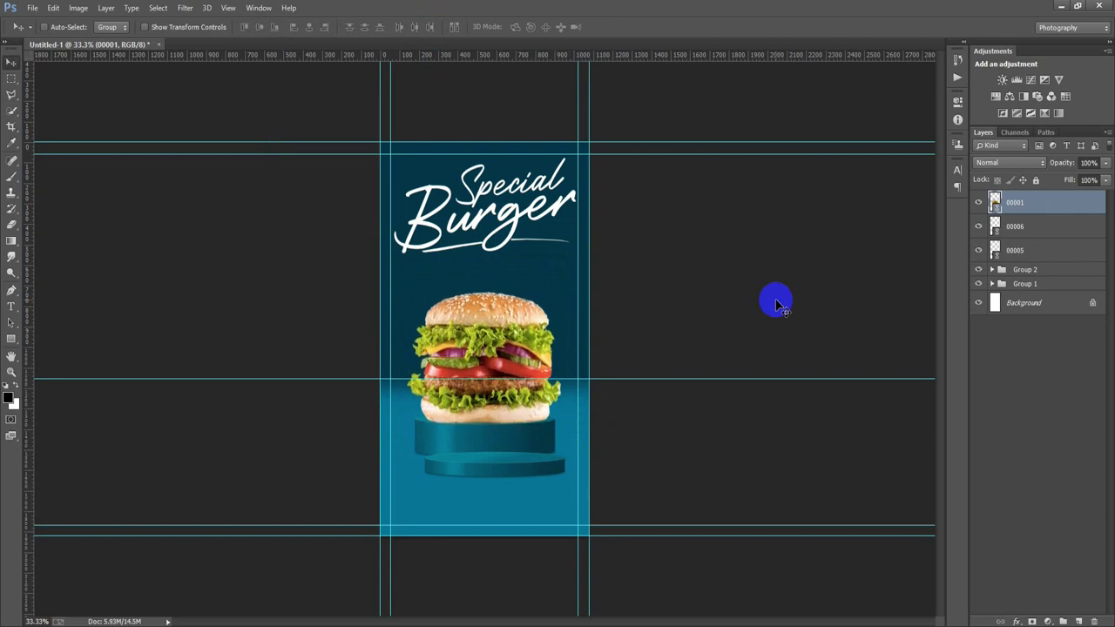
right_click(1043, 216)
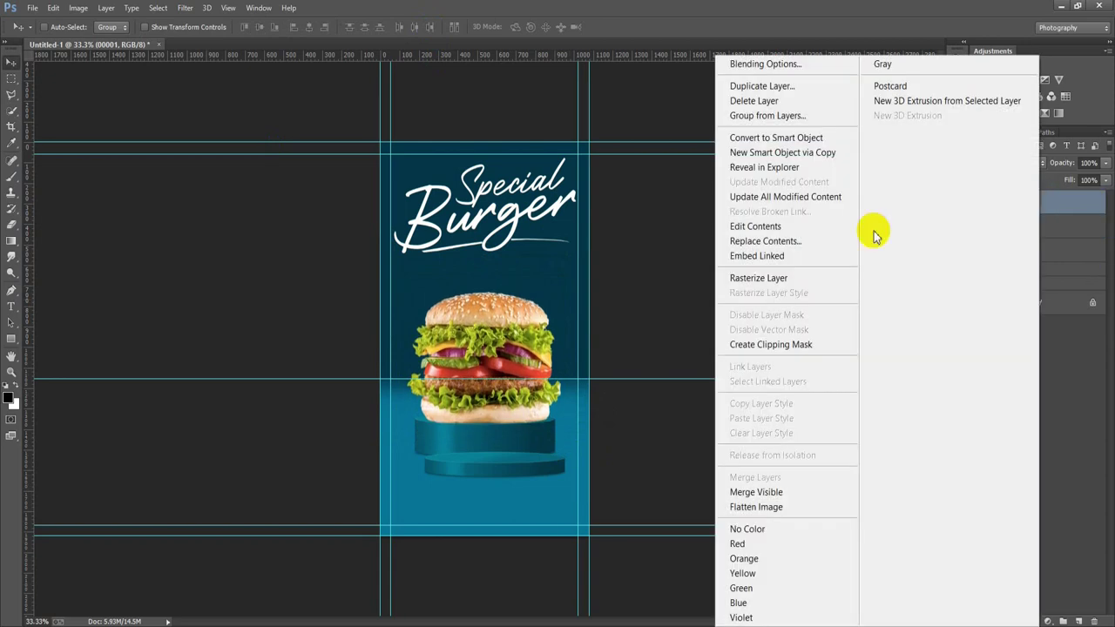
- Rasterize the burger layer and add an empty layer above podium 00006
left_click(801, 278)
left_click(1049, 226)
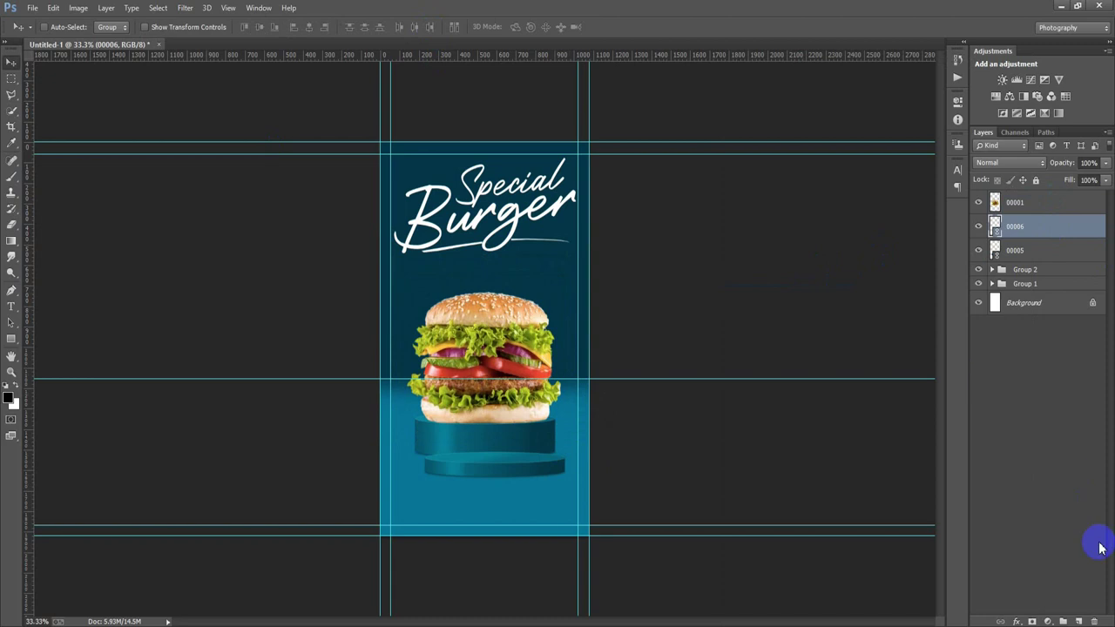
left_click(1079, 621)
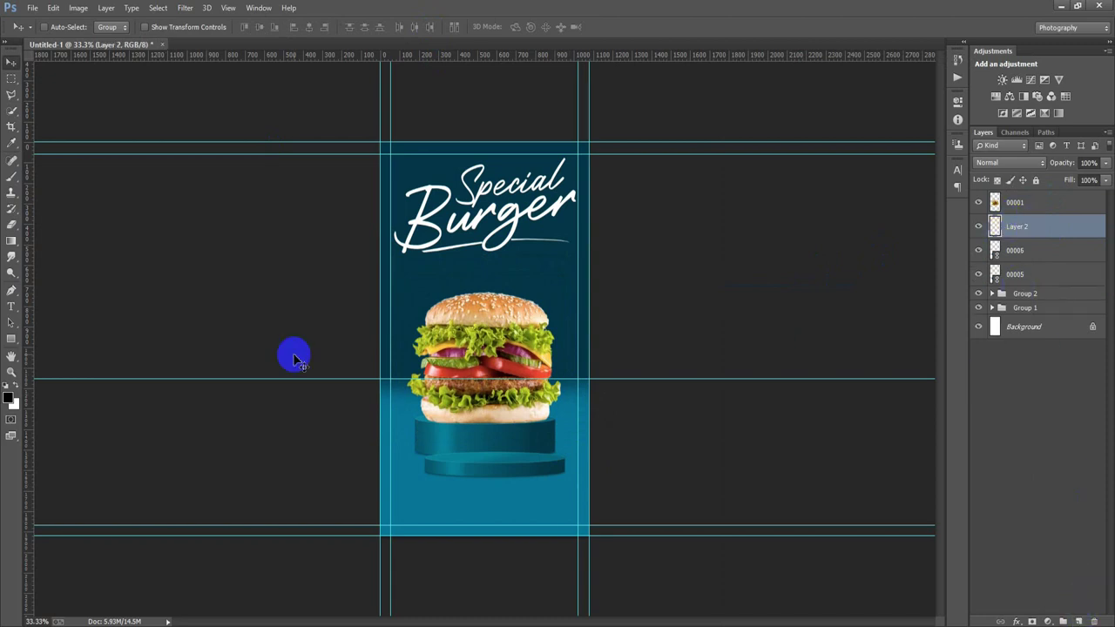
- Brush a black dot, flatten it into a wide shadow under the burger, and duplicate it
left_click(11, 176)
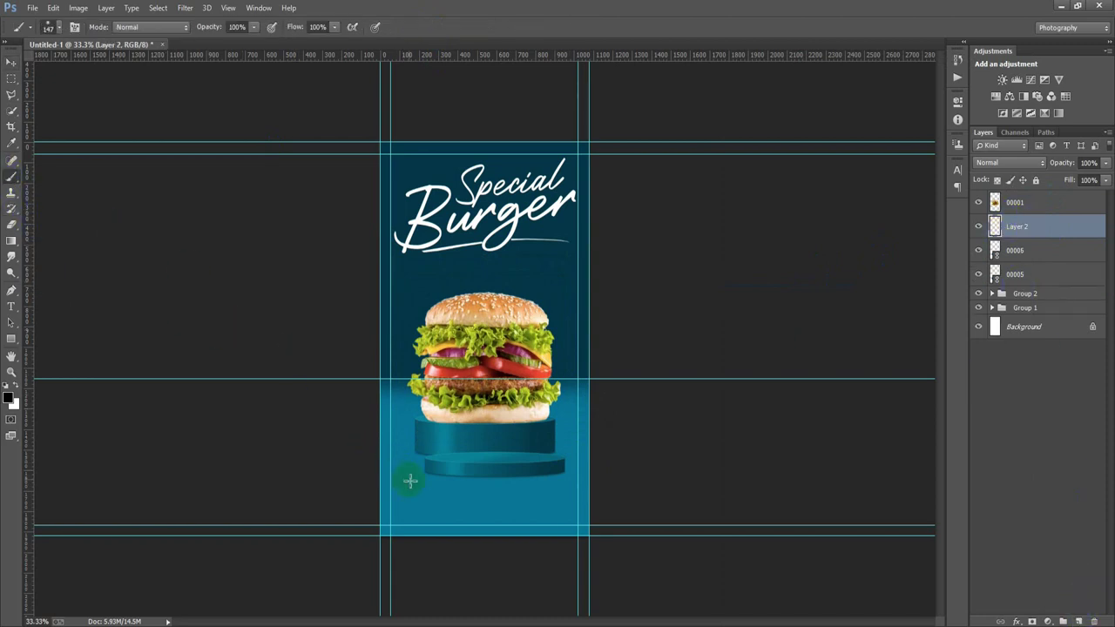
left_click(11, 63)
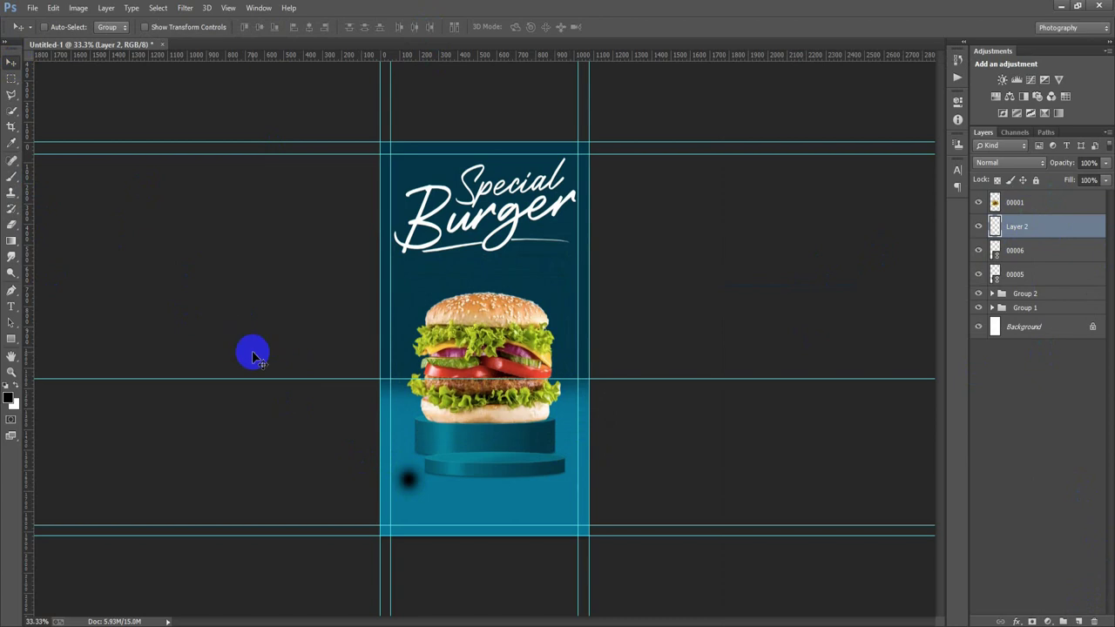
key("ctrl+t")
left_click_drag(409, 505, 415, 490)
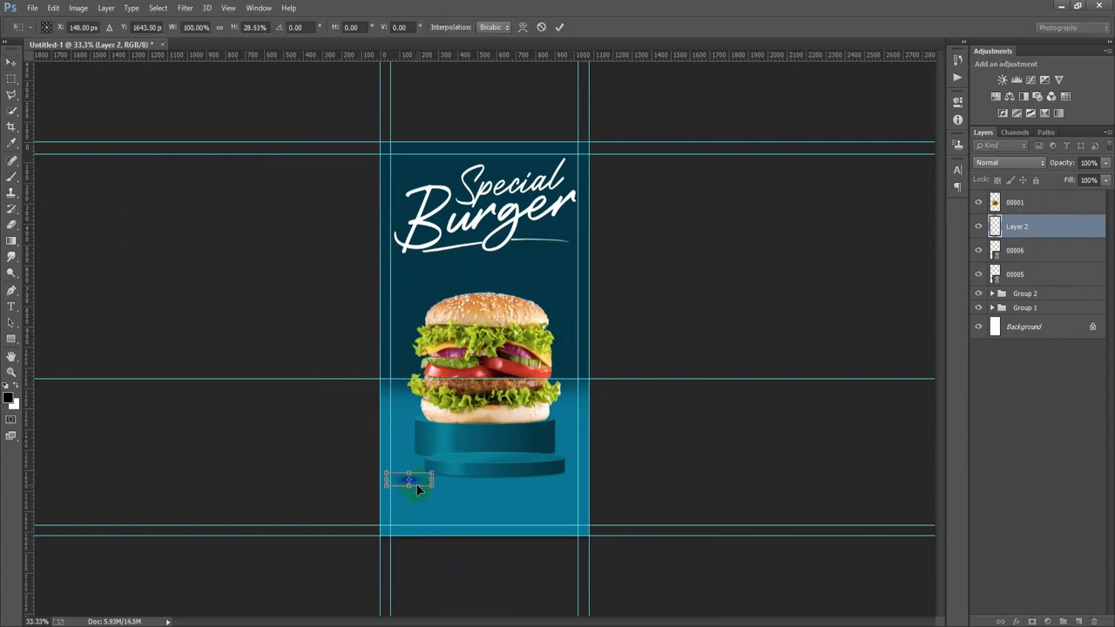
mouse_move(433, 481)
left_mouse_down()
mouse_move(485, 480)
mouse_move(525, 424)
mouse_move(578, 415)
left_mouse_up()
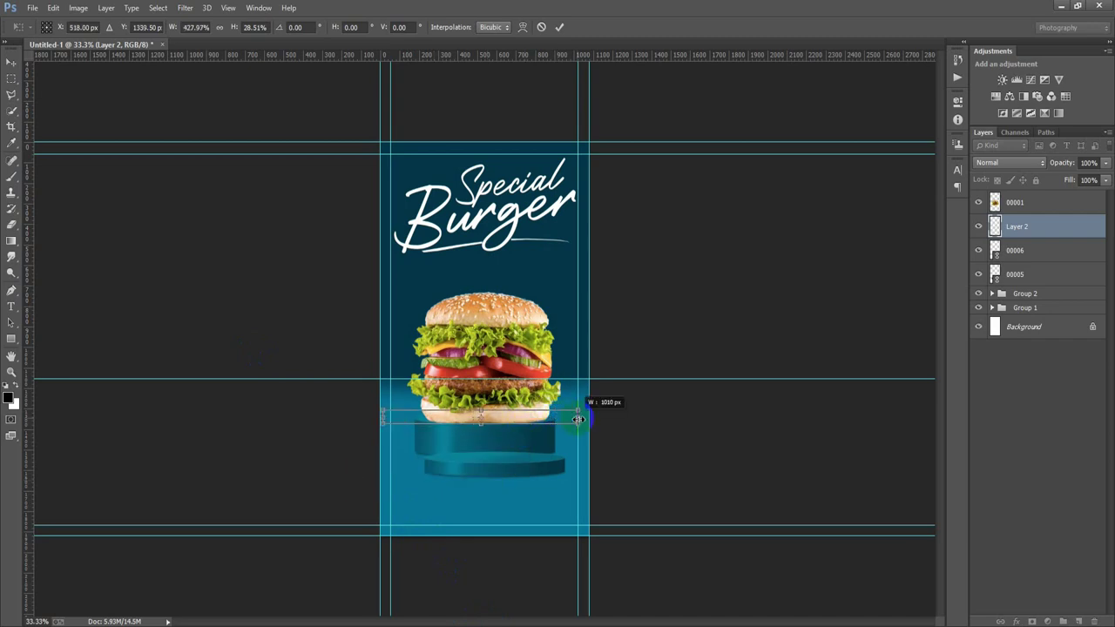
left_click(560, 26)
left_click_drag(493, 423, 608, 447)
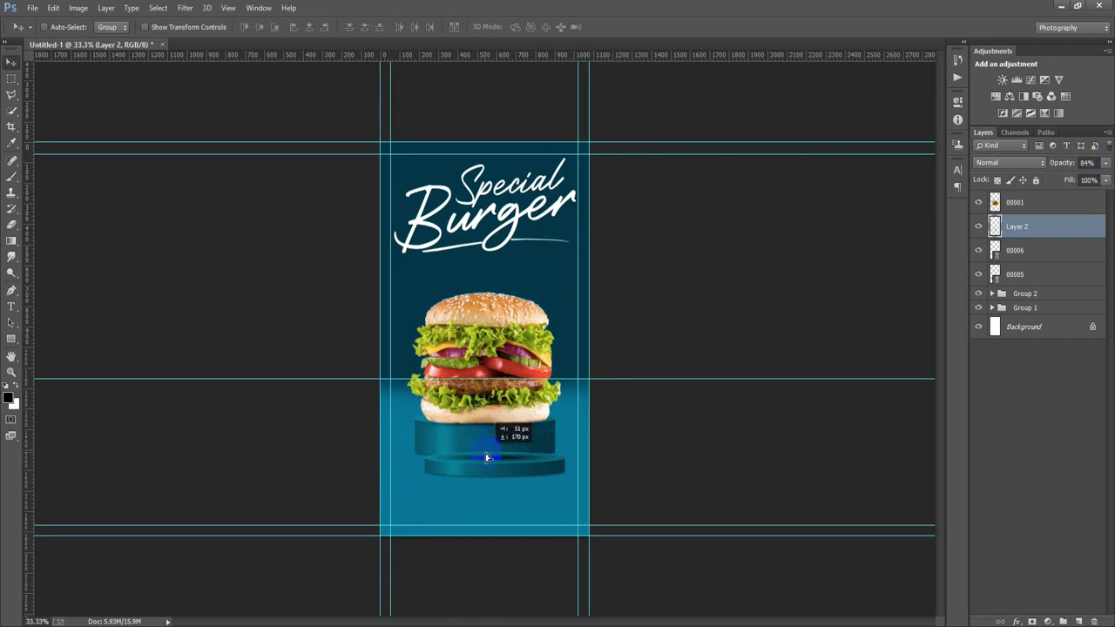
left_click_drag(475, 418, 501, 445)
- Copy the burger lower down in front, scaled to about 80%
left_click(1021, 201)
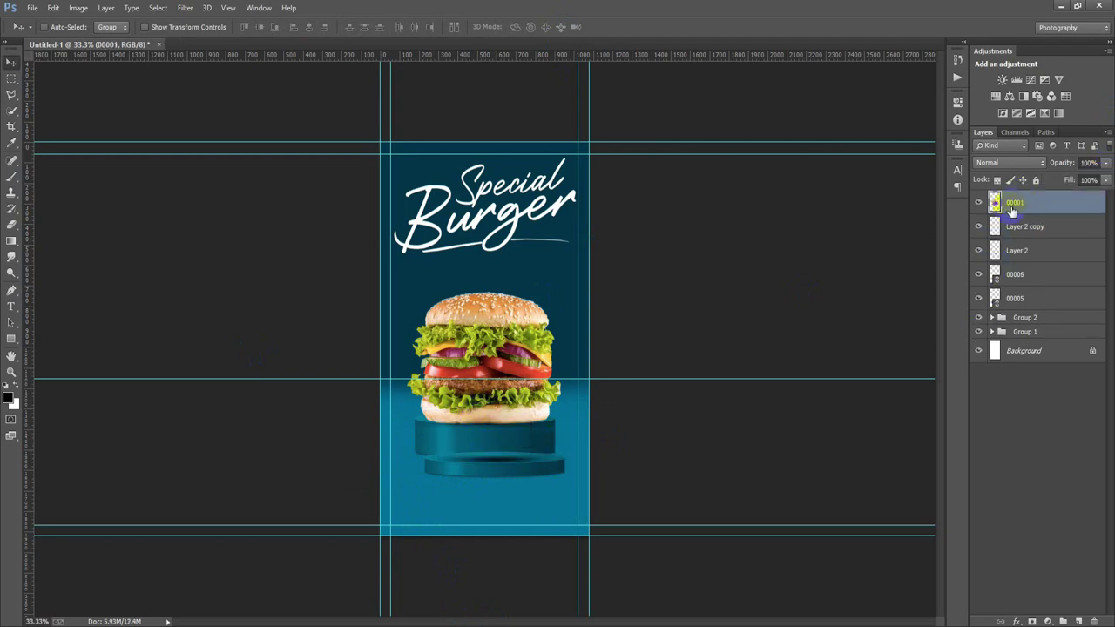
left_click_drag(488, 339, 492, 403)
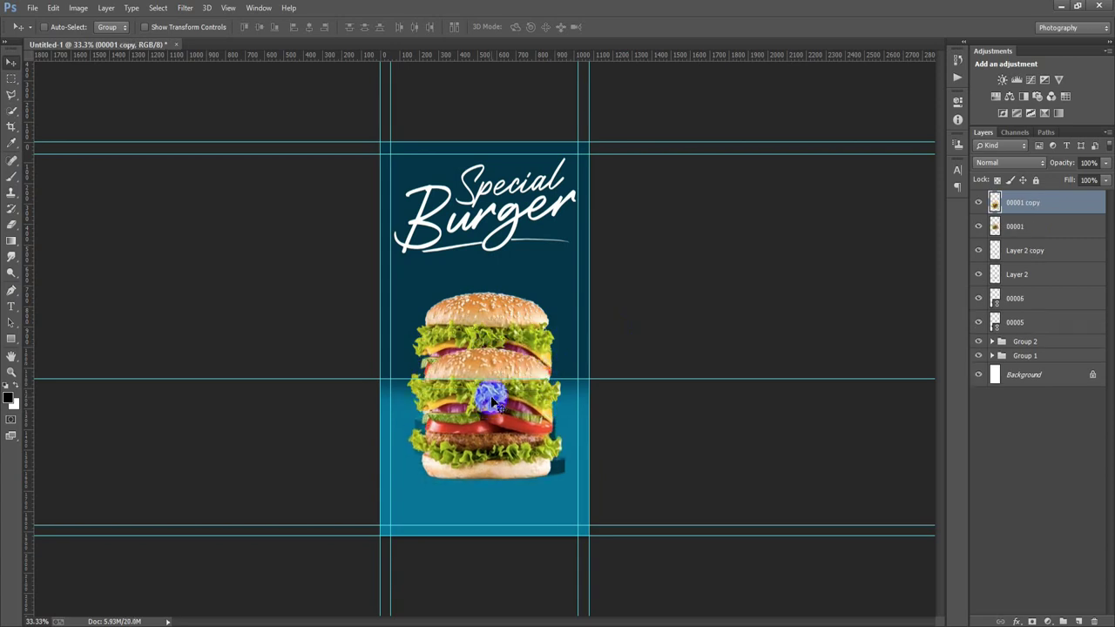
key("ctrl+t")
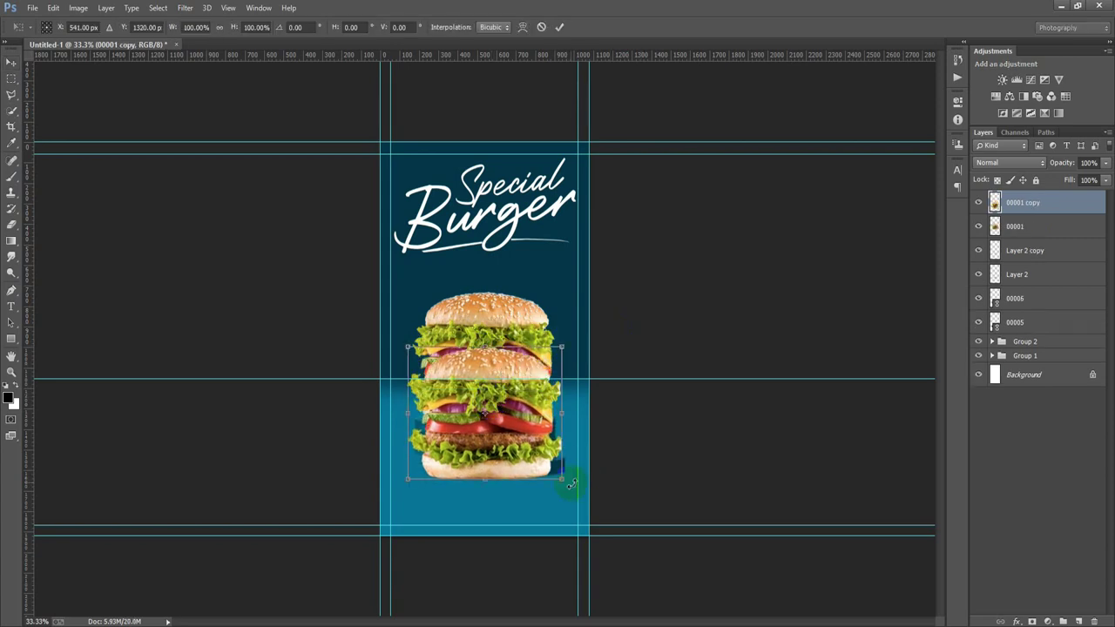
mouse_move(563, 479)
left_mouse_down()
mouse_move(558, 431)
mouse_move(497, 398)
mouse_move(501, 427)
left_mouse_up()
left_click_drag(554, 459, 557, 462)
left_click(559, 27)
left_click(766, 316)
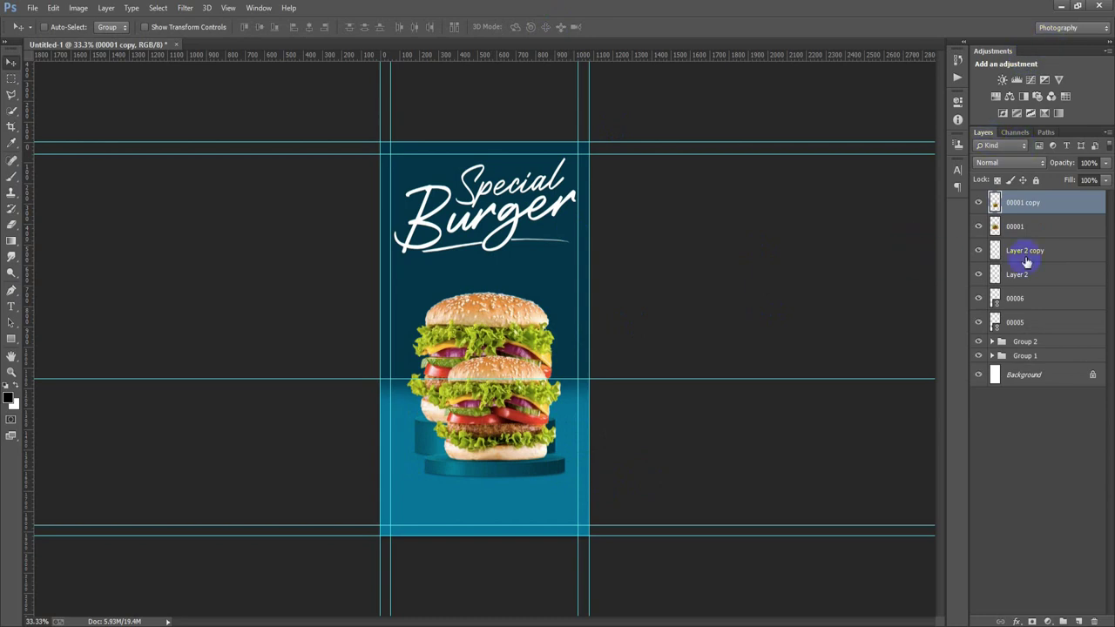
- Group the burger, shadow and podium layers as Group 3
left_click(1048, 328, "shift")
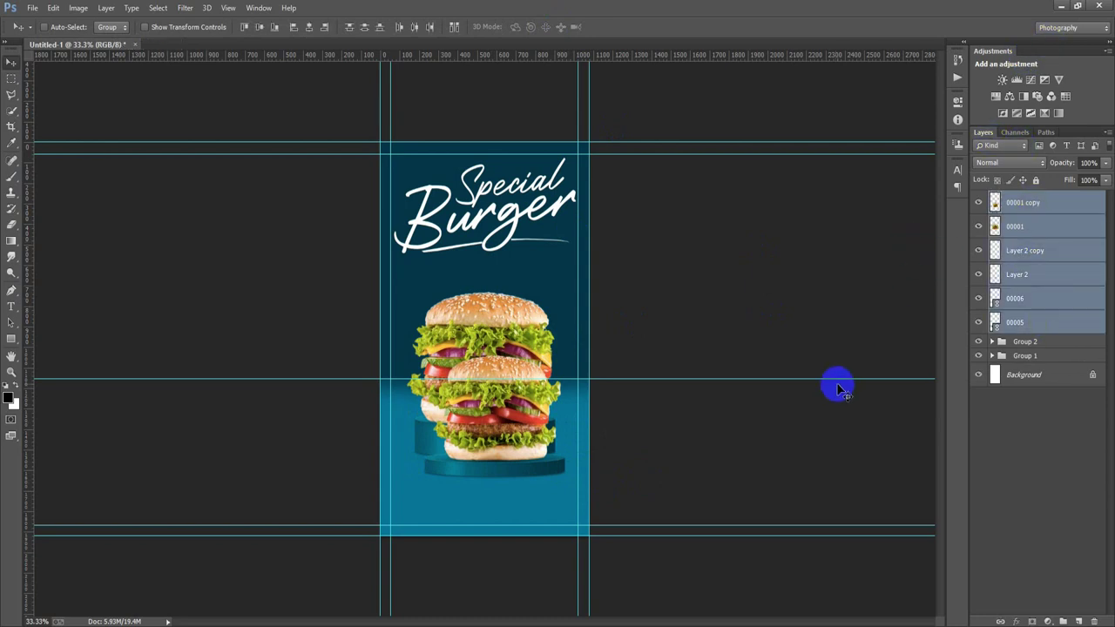
key("ctrl+g")
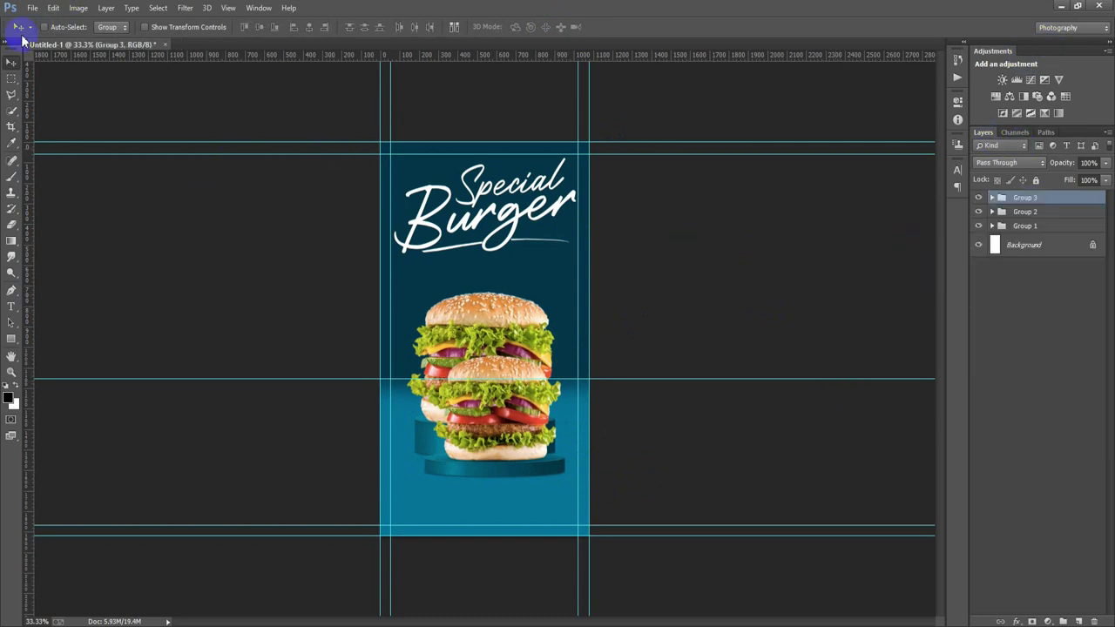
left_click(53, 8)
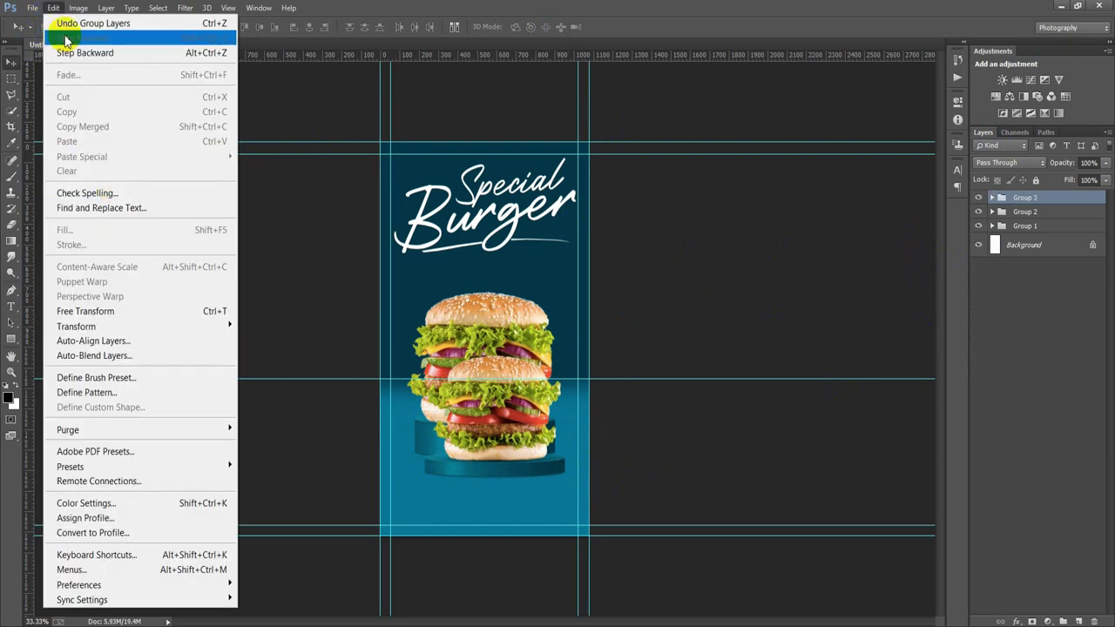
left_click(91, 245)
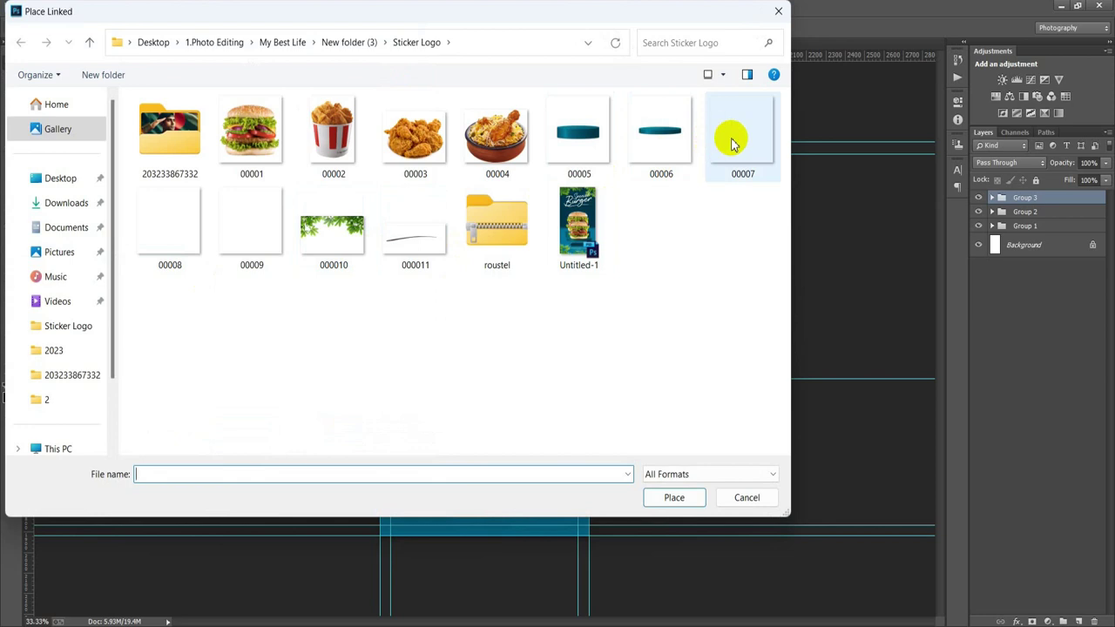
- Place text block 00009 at the poster bottom, scaled to about 109%
left_click(249, 224)
left_click(676, 498)
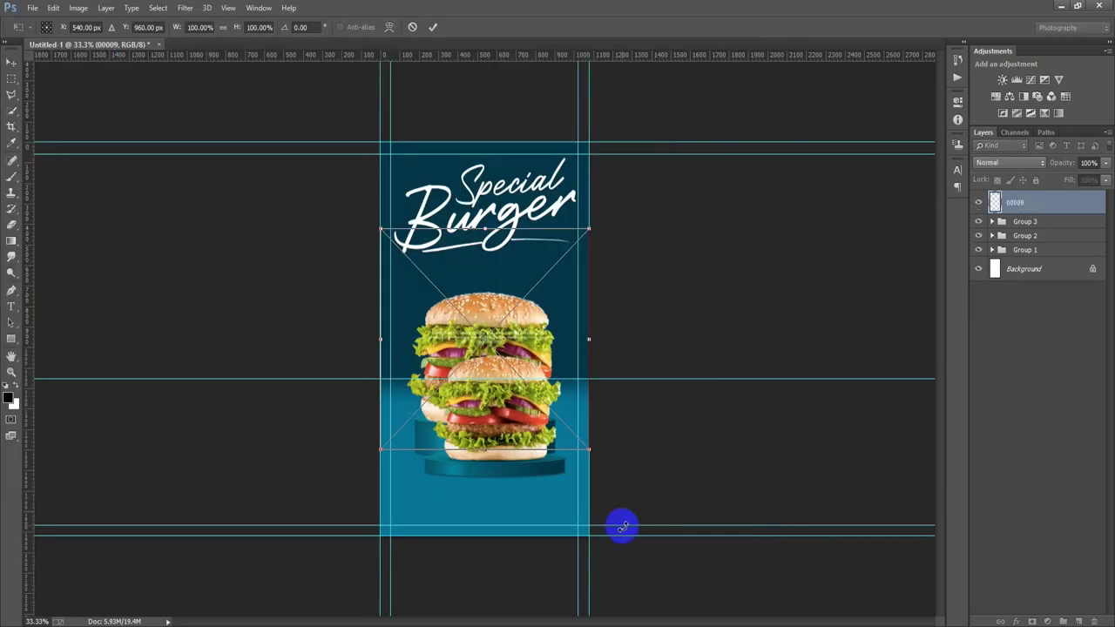
left_click_drag(531, 392, 527, 558)
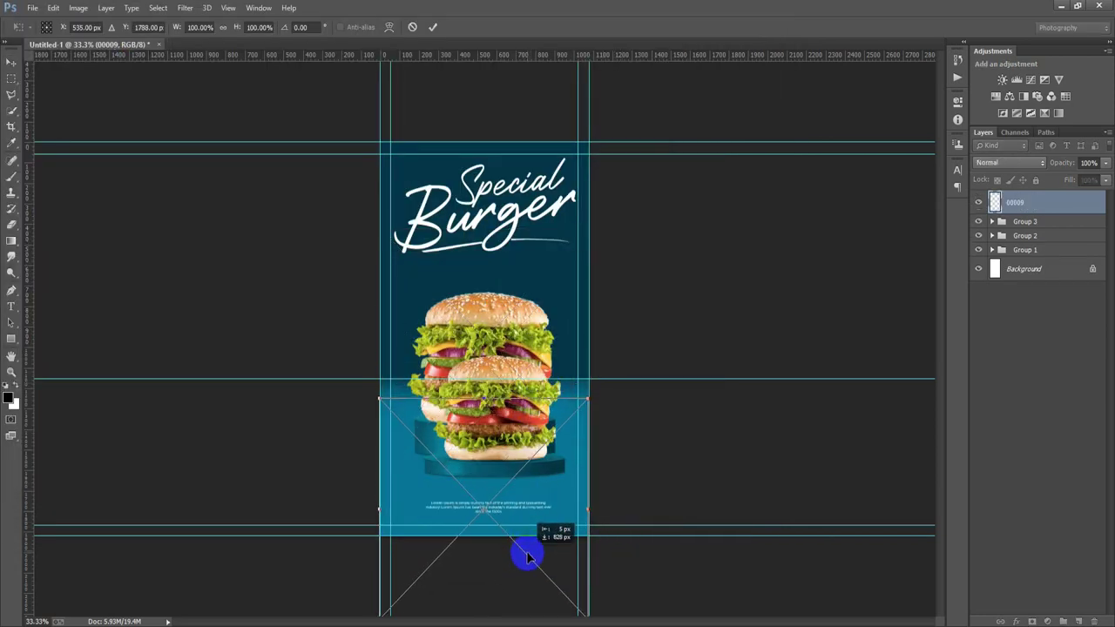
left_click_drag(588, 398, 598, 389)
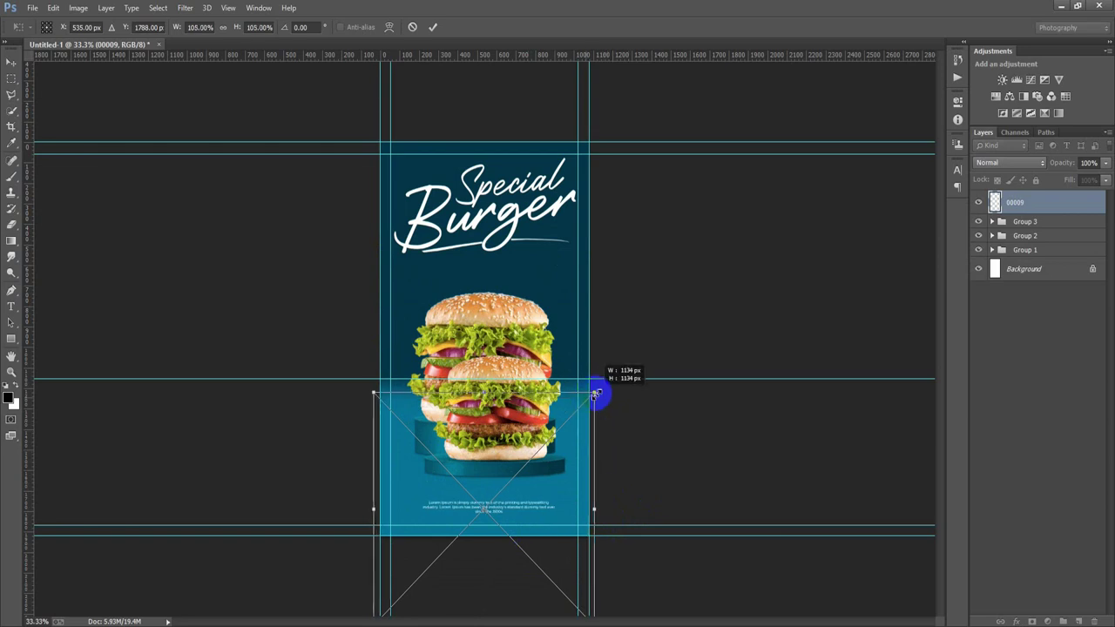
left_click(433, 27)
- Place social icons 00008 at 26.67% below the text, then select both layers
left_click(30, 9)
left_click(83, 244)
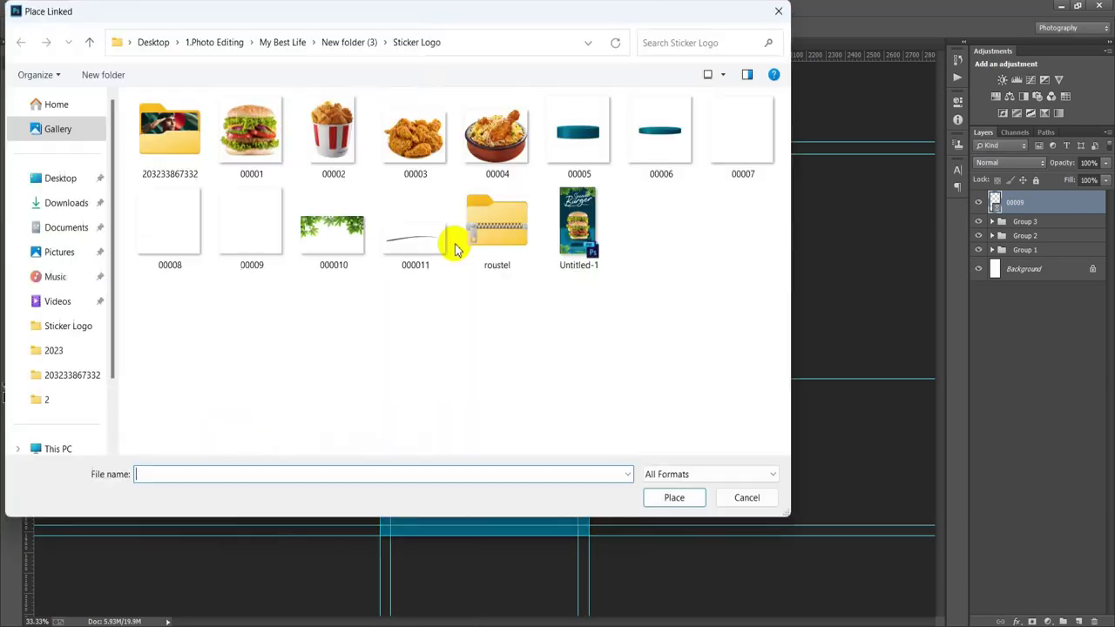
left_click(170, 224)
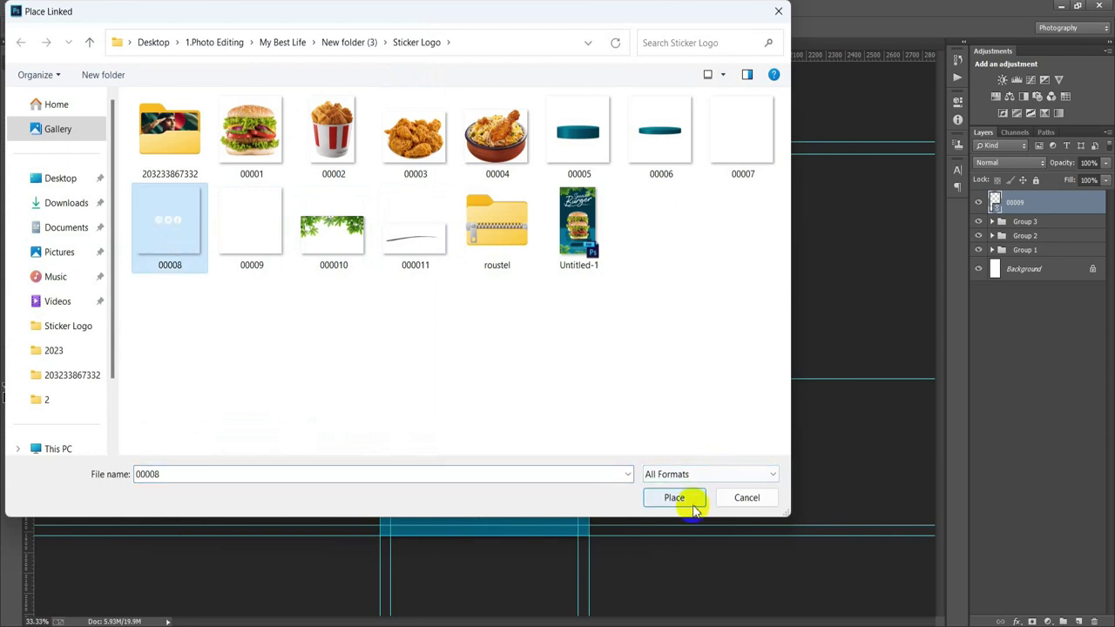
left_click(696, 510)
mouse_move(597, 232)
left_mouse_down()
mouse_move(530, 274)
mouse_move(514, 301)
left_mouse_up()
left_click_drag(503, 344, 505, 520)
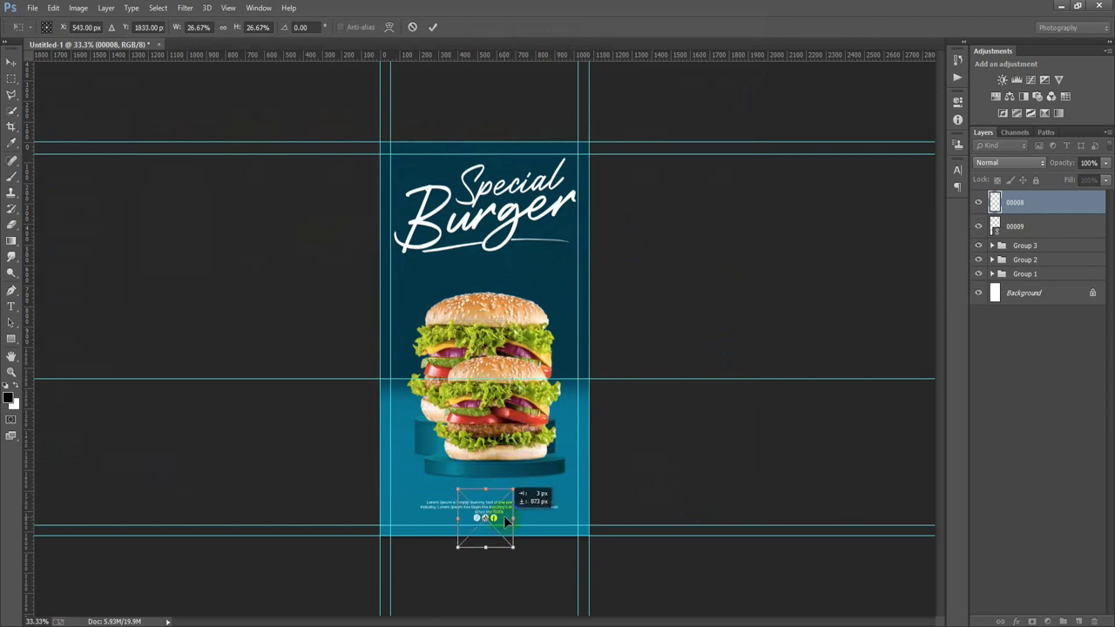
left_click(432, 27)
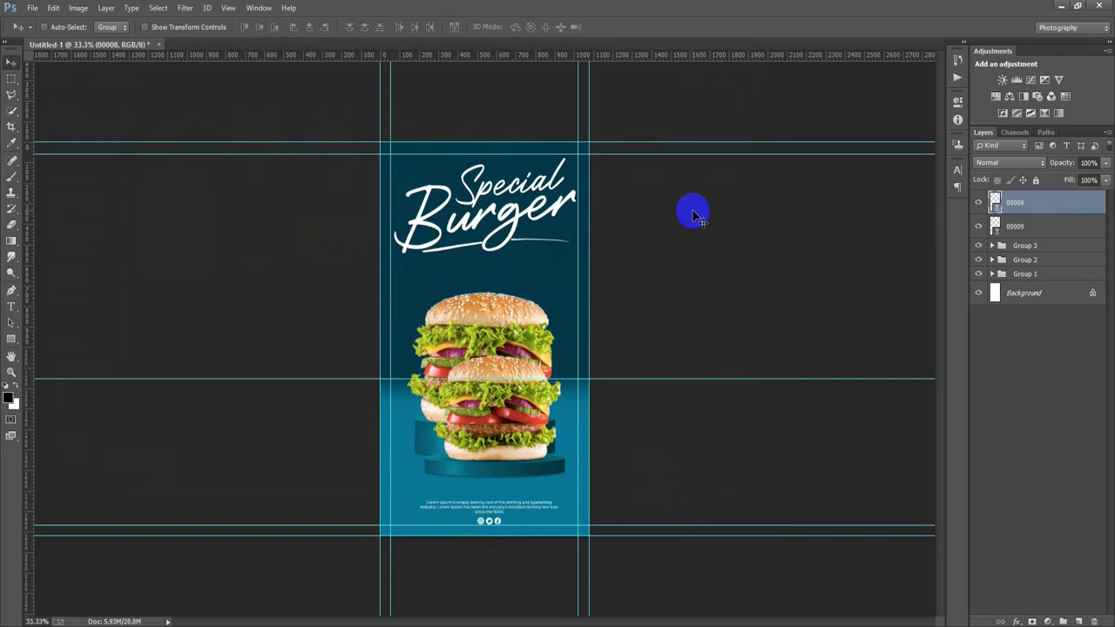
left_click(1049, 227, "shift")
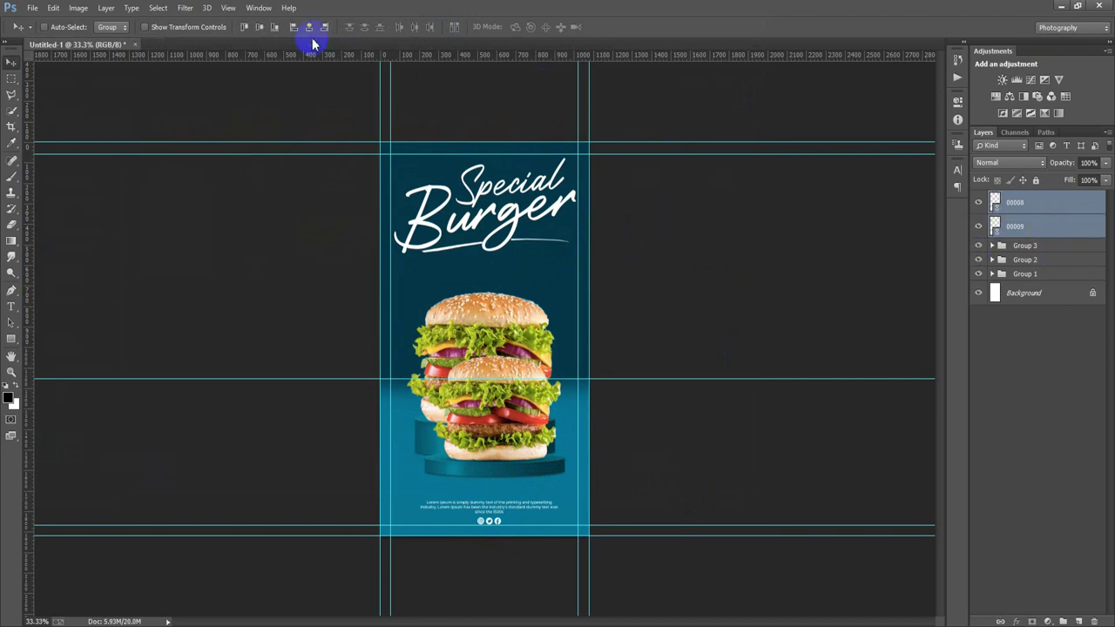
- Draw a black bar below the burger stand with 39 px rounded corners
key("alt+period")
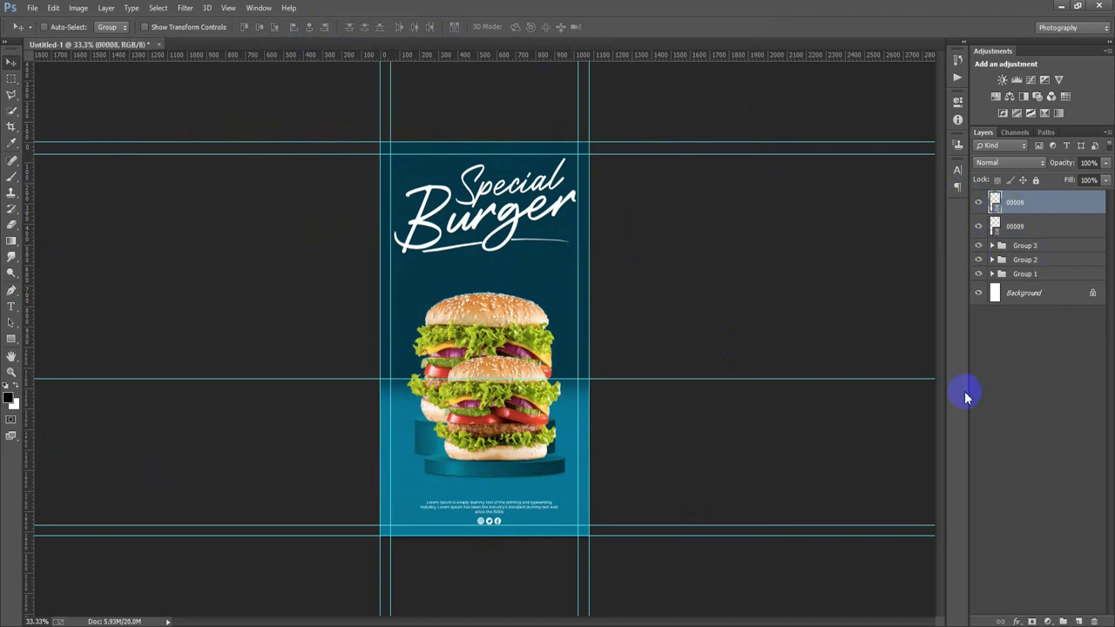
left_click(1078, 621)
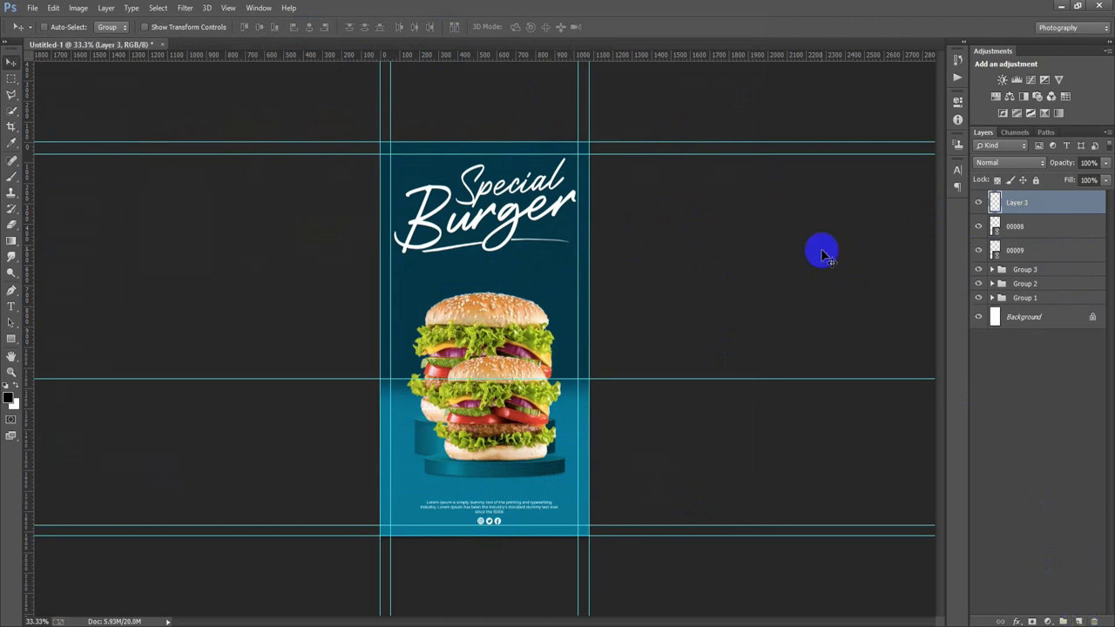
left_click(10, 338)
left_click_drag(448, 486, 531, 499)
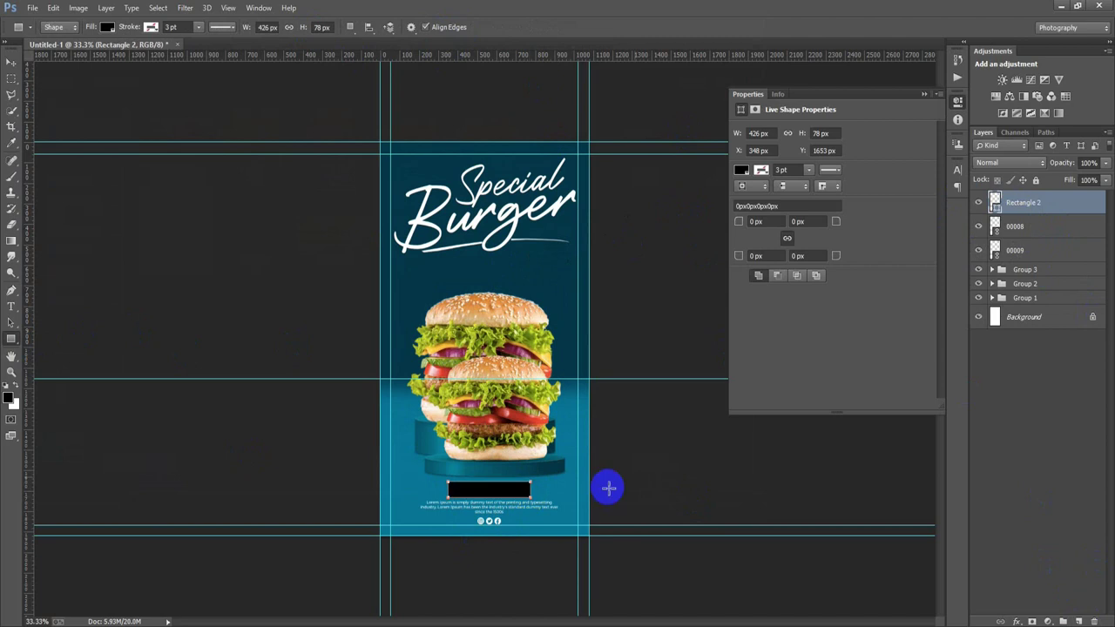
left_click_drag(739, 221, 776, 218)
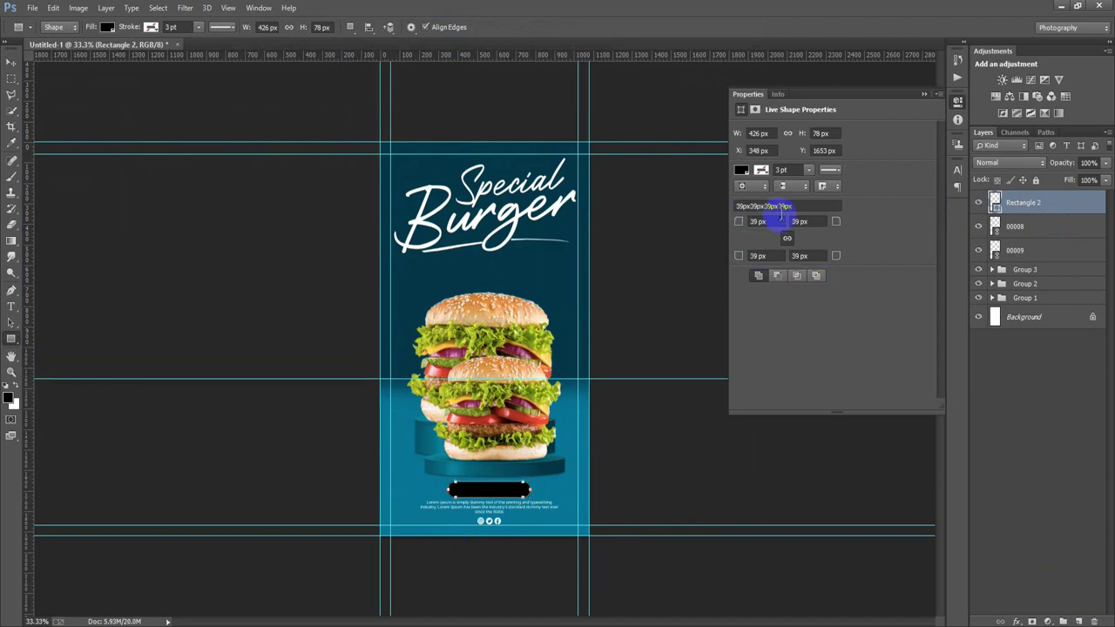
left_click(10, 64)
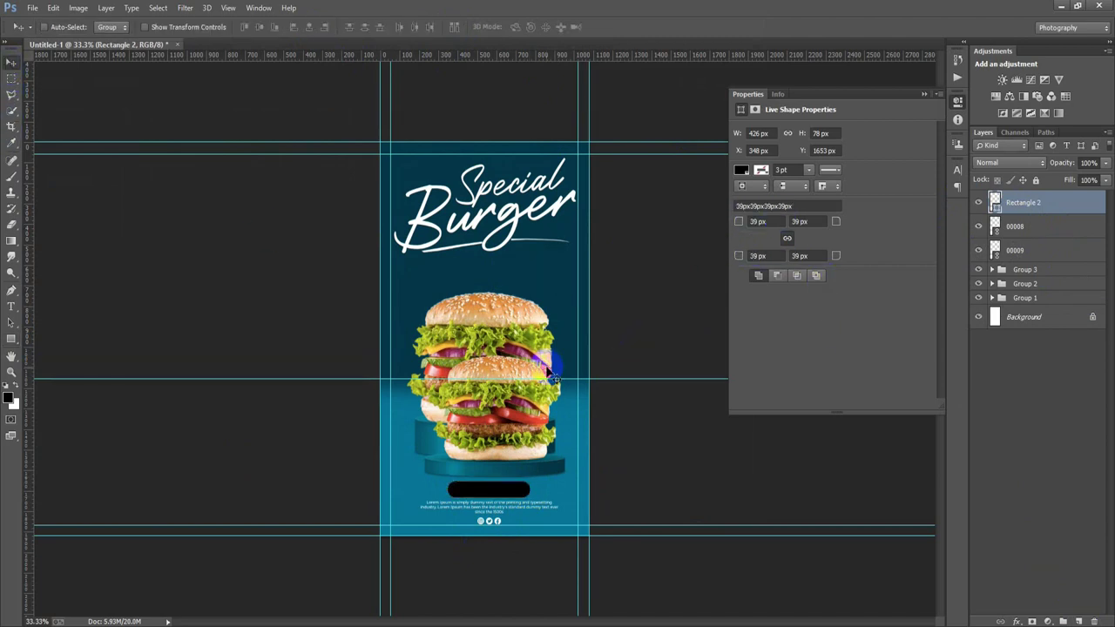
key("ctrl+t")
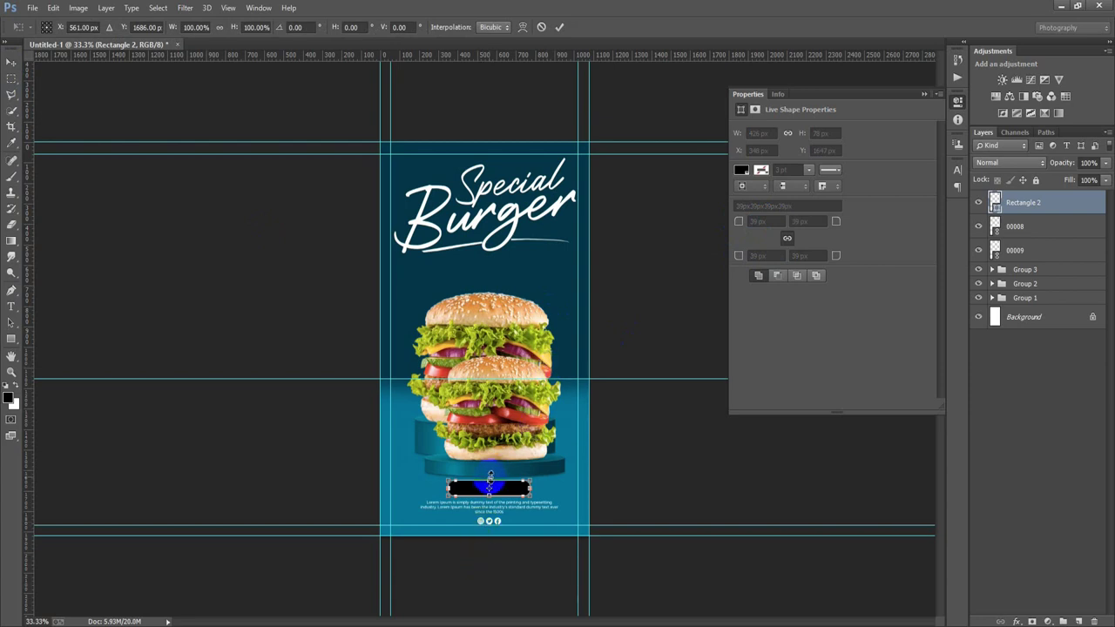
left_click(559, 27)
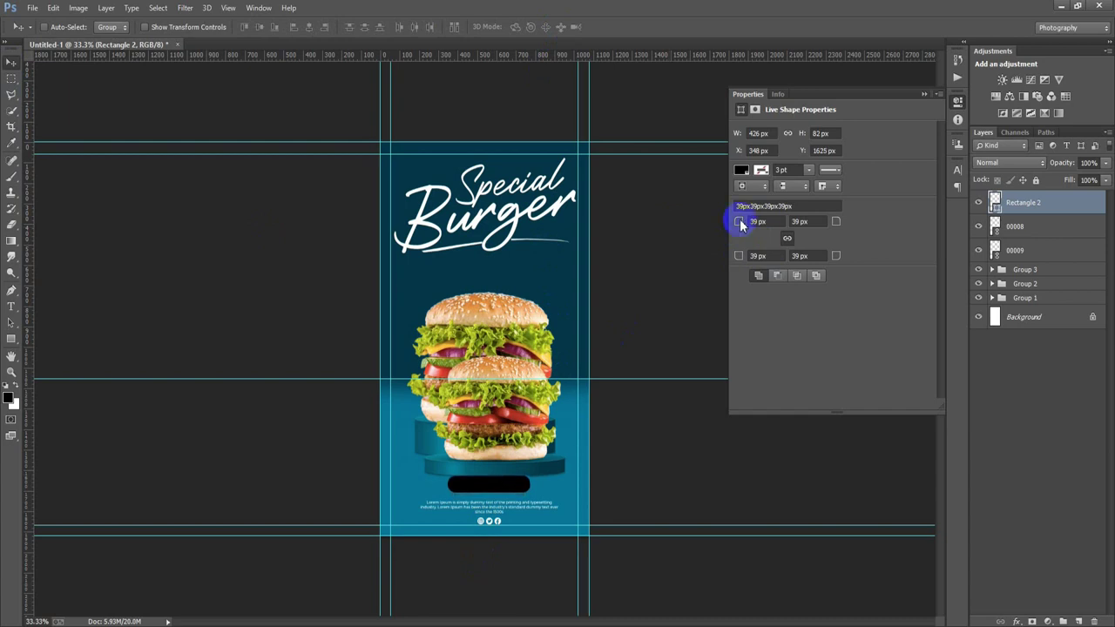
- Nudge the paragraph text and icons layers up slightly
left_click(1045, 226)
left_click(1048, 253, "shift")
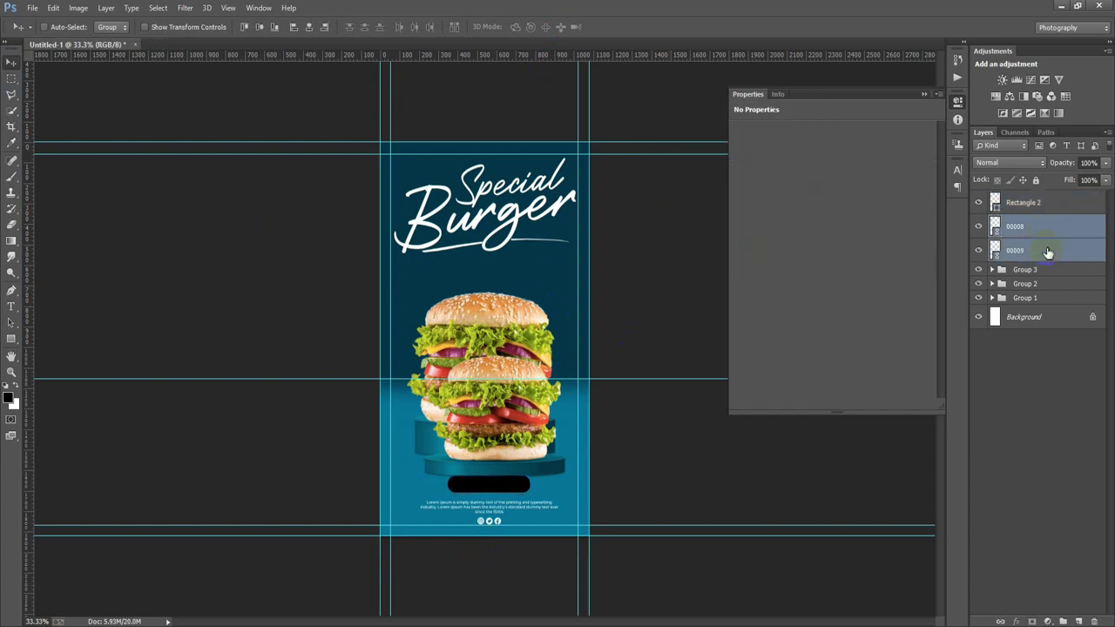
key("Up")
key("Up")
key("Up")
key("Up")
key("Up")
key("Up")
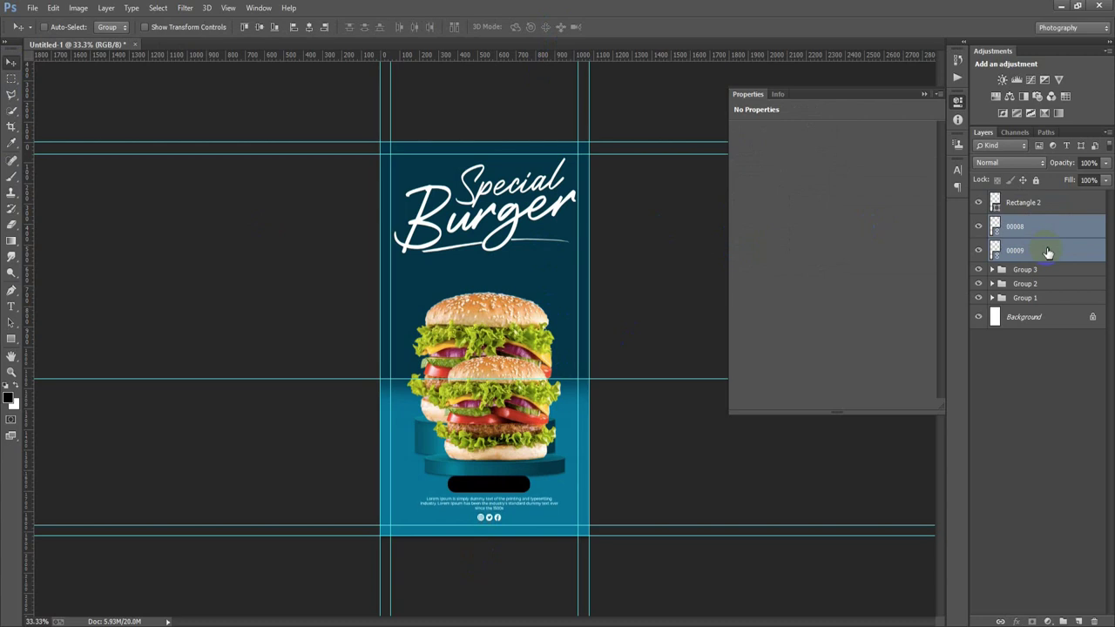
- Apply a Bevel & Emboss layer style to the rounded bar
left_click(1056, 211)
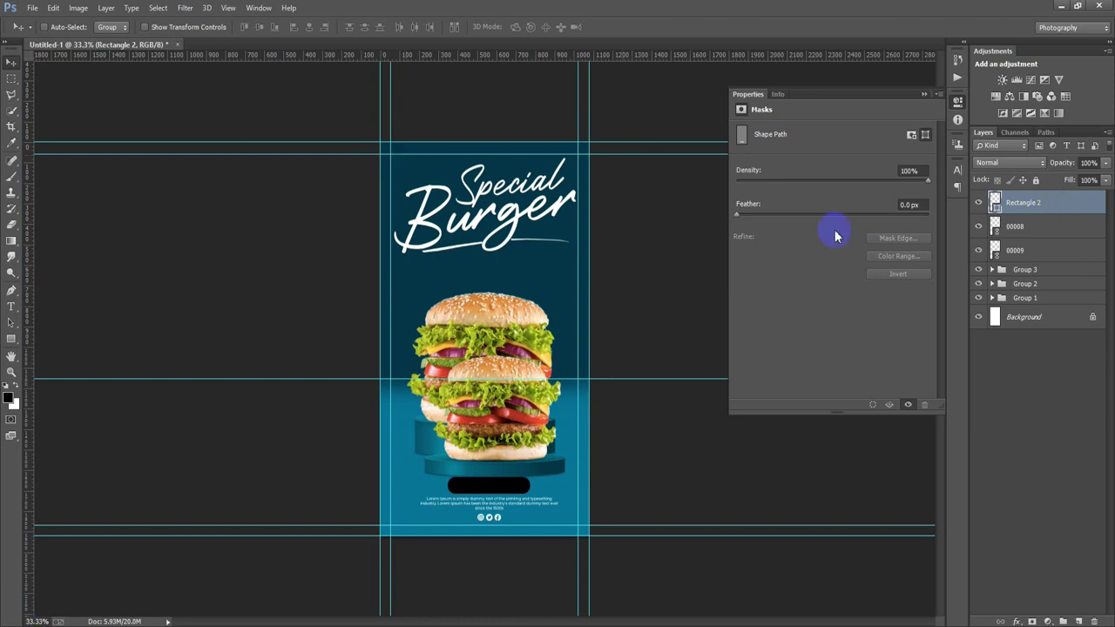
double_click(1089, 202)
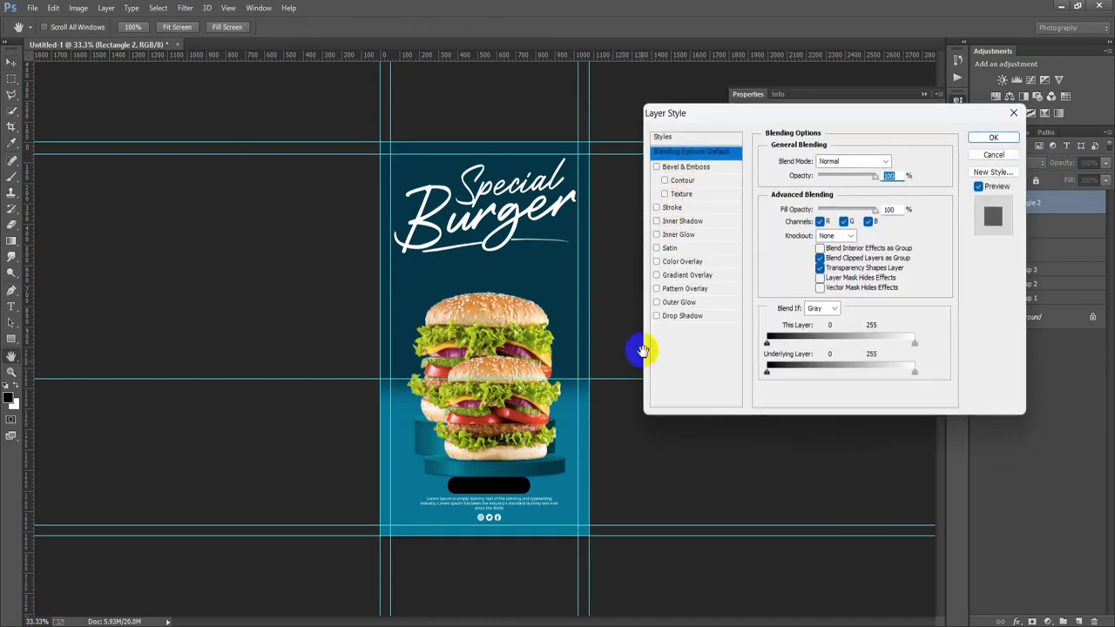
left_click(671, 166)
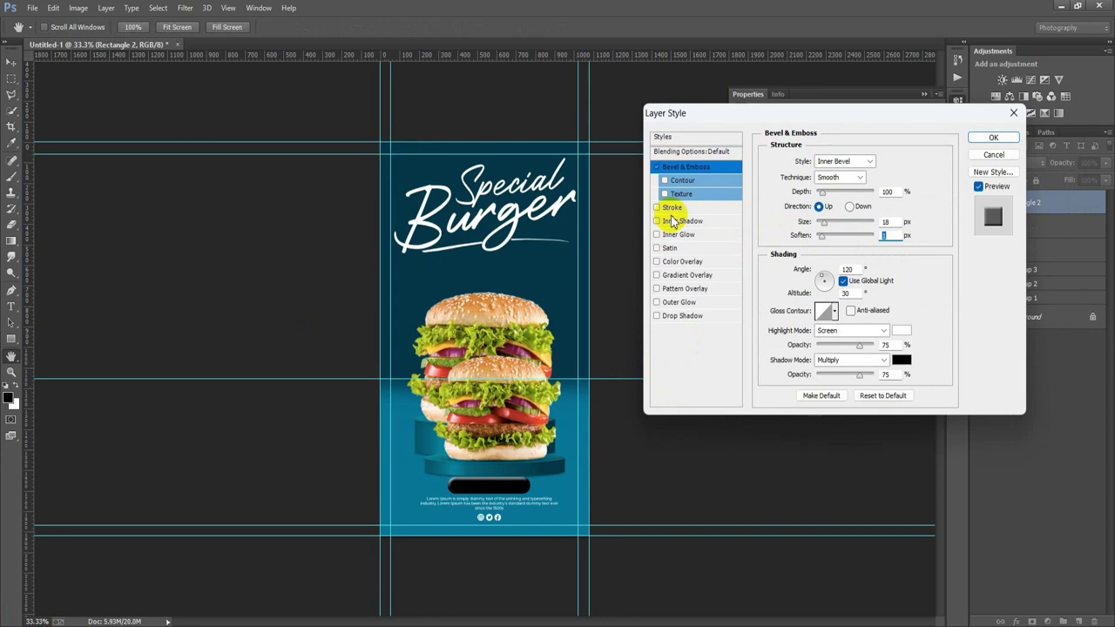
left_click(977, 140)
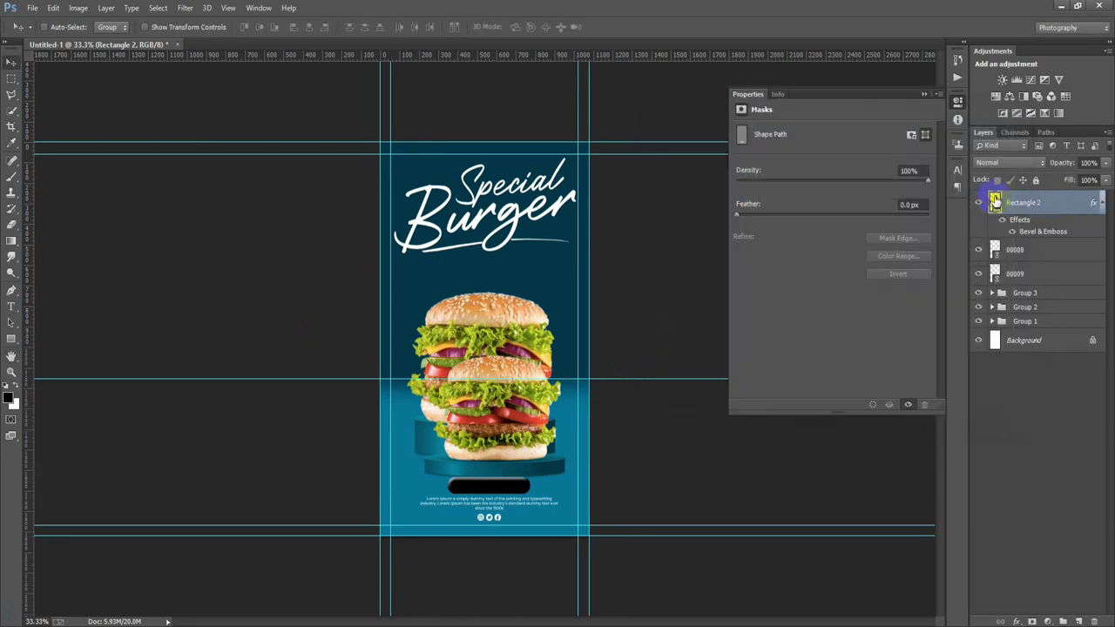
- Recolour the bar's fill to dark teal #00384a sampled from the background
double_click(995, 200)
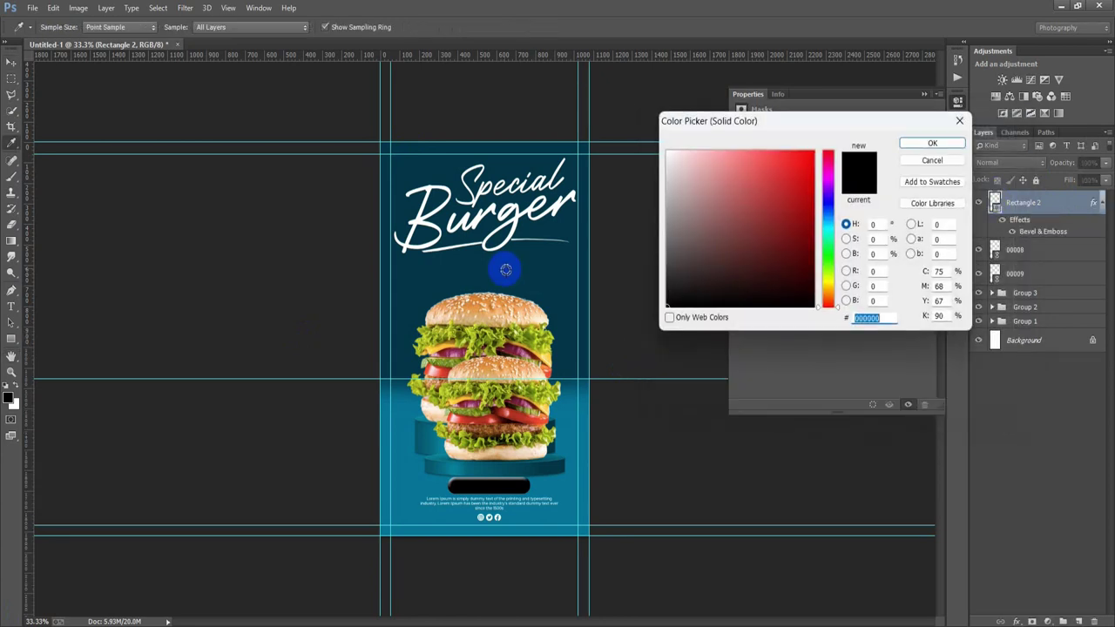
left_click(429, 276)
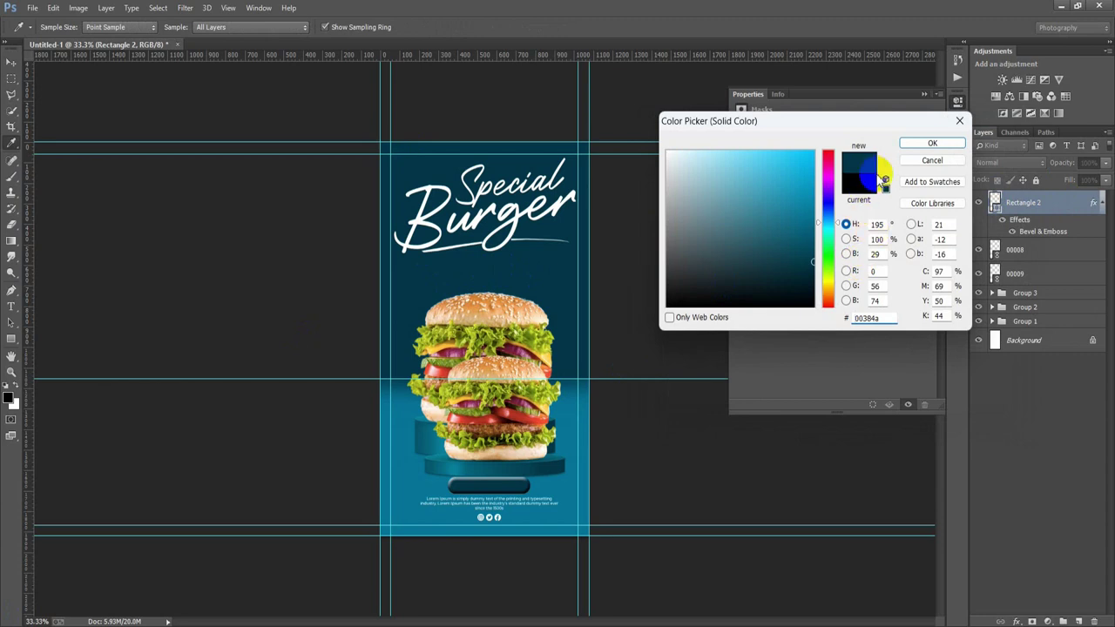
left_click(915, 143)
left_click(923, 95)
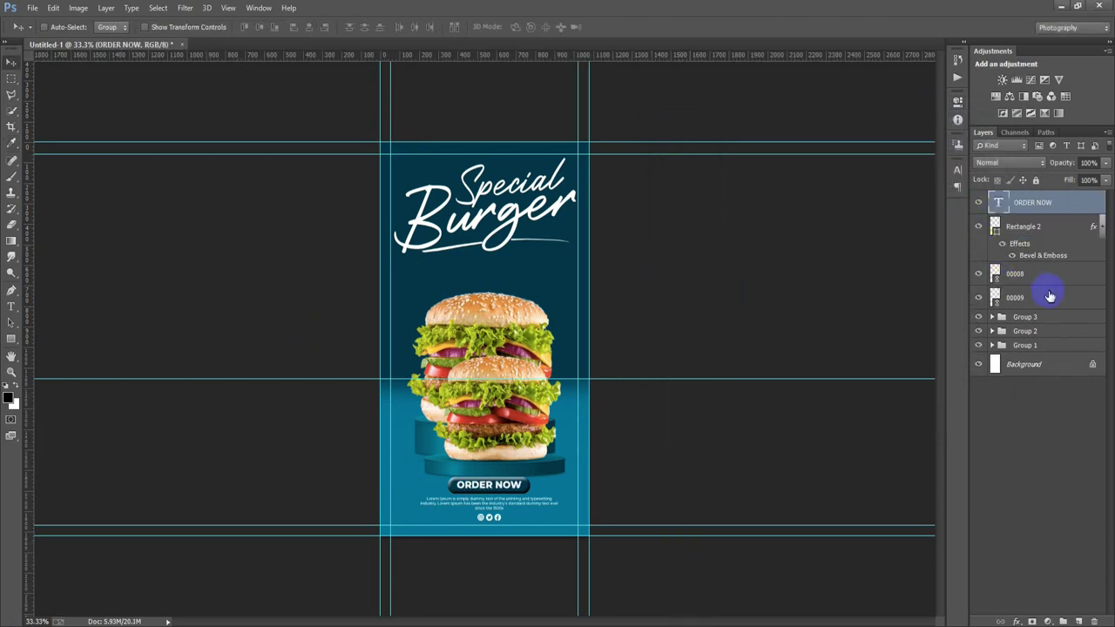
- Group the ORDER NOW button, text block and icons as Group 4, nudged slightly lower
left_click(1050, 297, "shift")
key("ctrl+g")
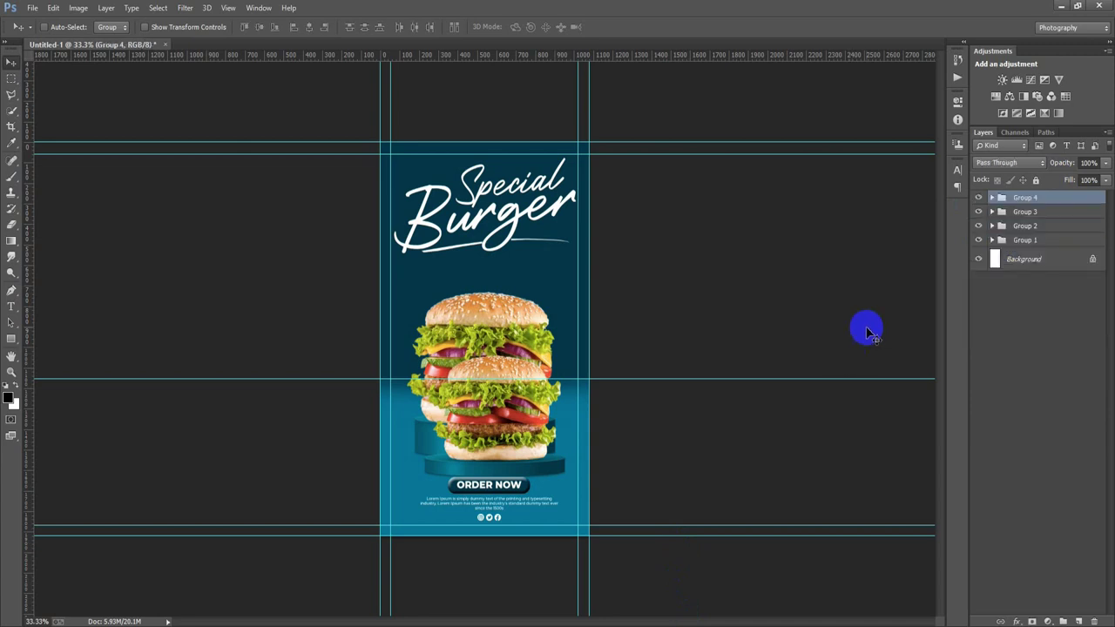
key("Down")
key("Down")
key("Down")
key("Down")
key("Down")
key("Down")
key("Down")
key("Down")
key("Down")
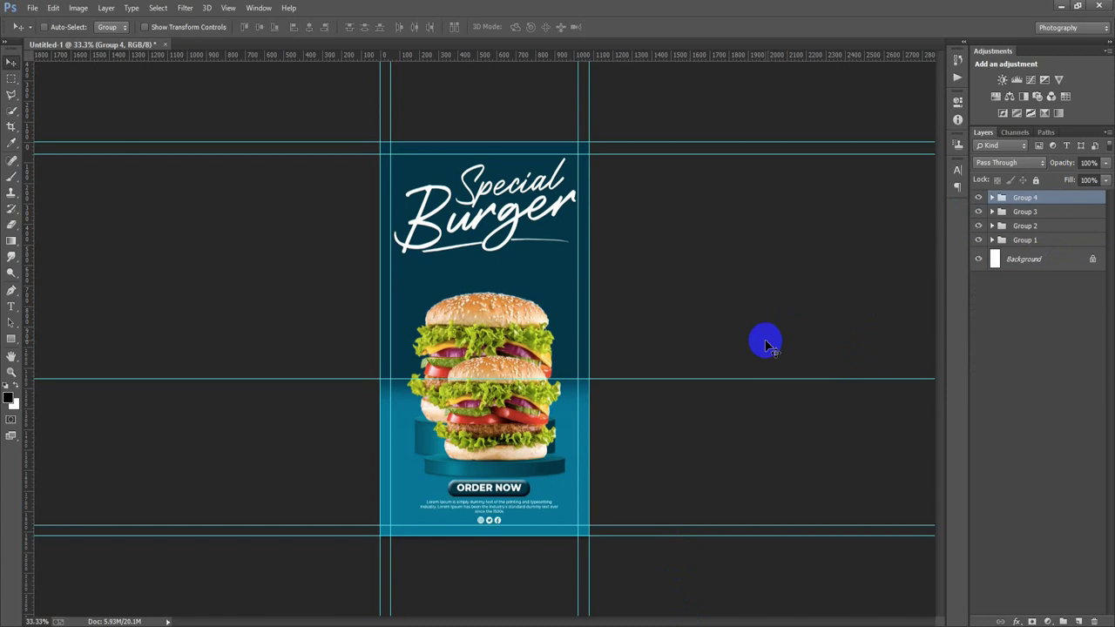
key("Up")
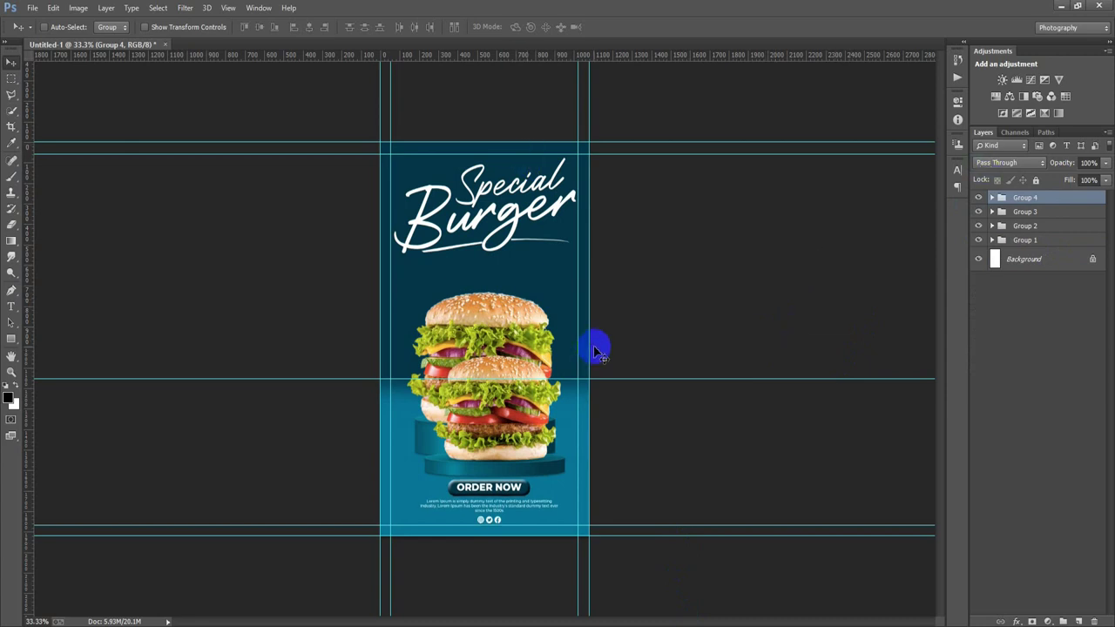
- Place leaf image 000010 flipped vertically along the poster's bottom edge
left_click(1041, 263)
left_click(33, 8)
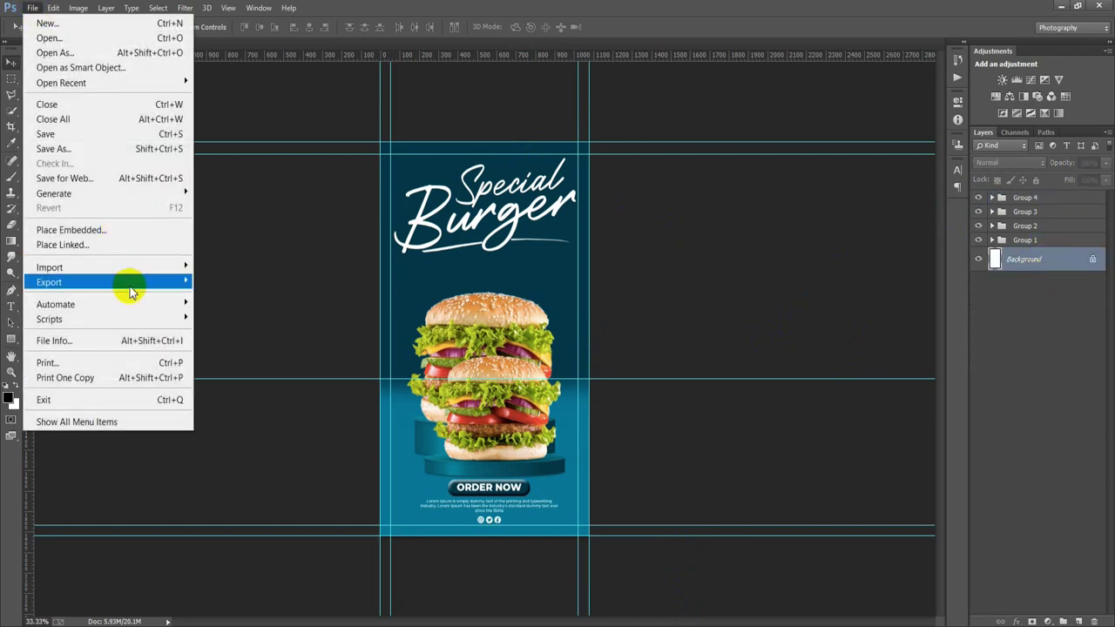
left_click(124, 246)
left_click(323, 234)
double_click(322, 233)
right_click(558, 356)
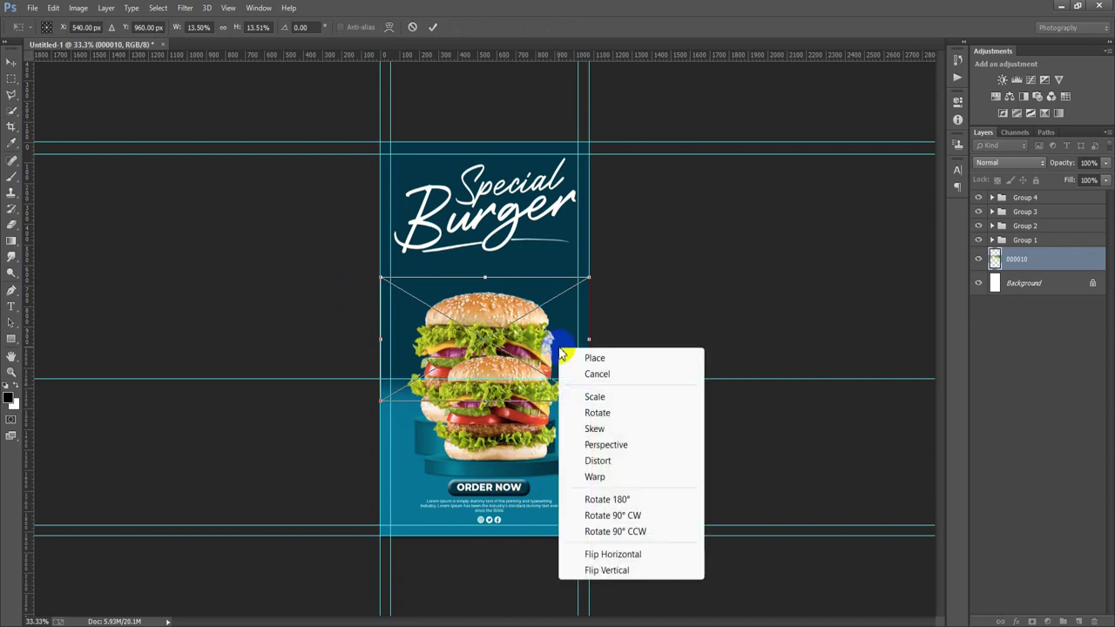
left_click(607, 569)
left_click_drag(527, 394, 527, 585)
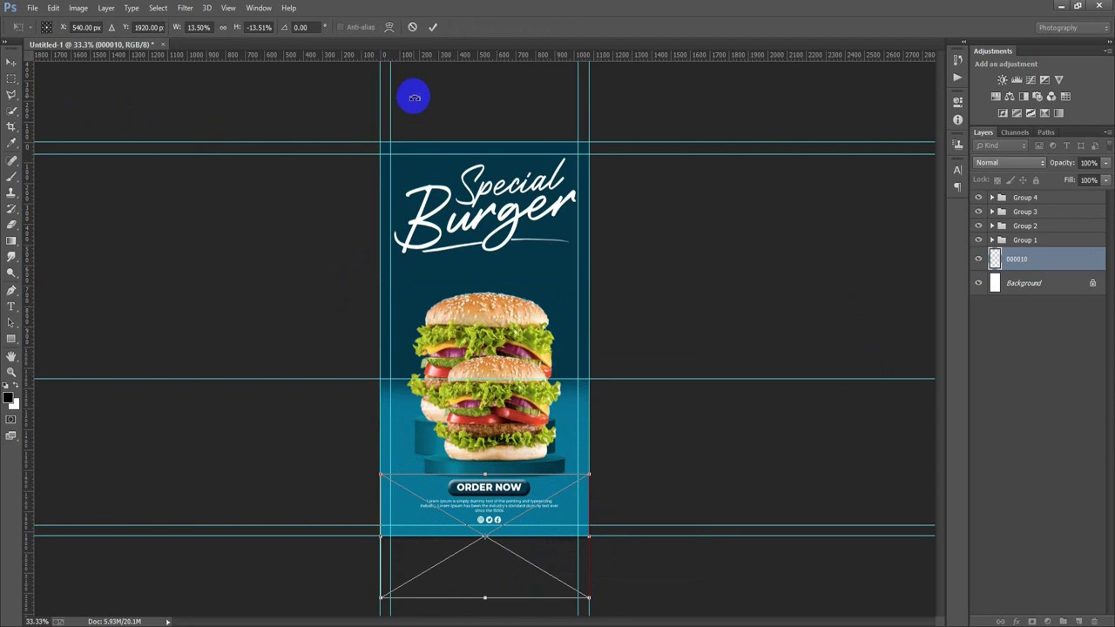
left_click(434, 27)
- Stack the leaves above Group 1, behind ORDER NOW, and apply a Gaussian Blur
left_click_drag(1048, 260, 1050, 234)
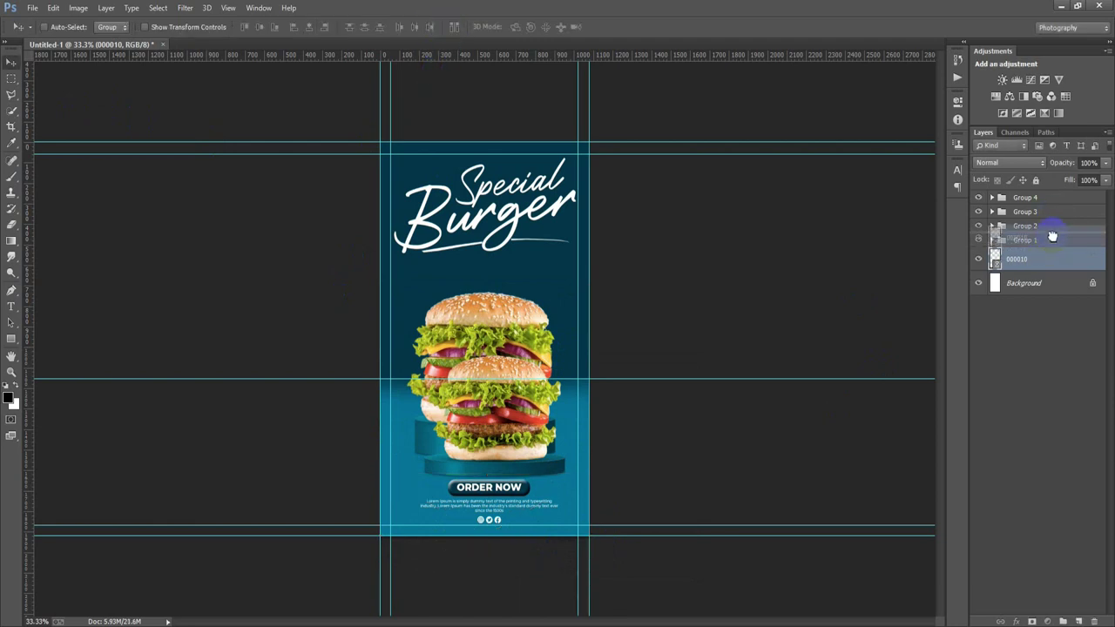
left_click_drag(514, 540, 518, 483)
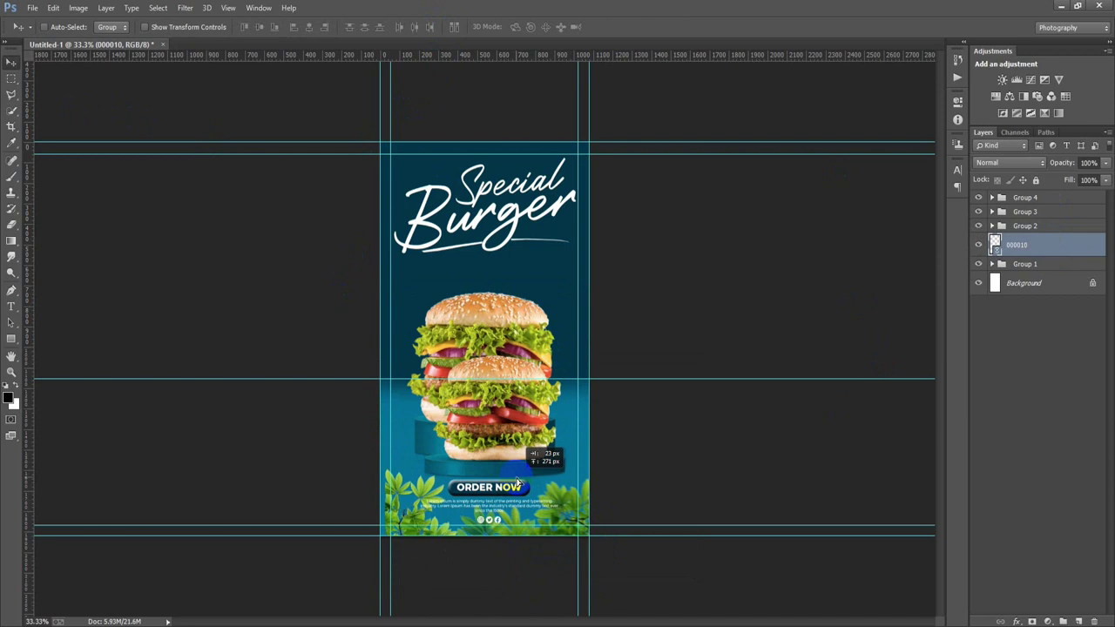
left_click_drag(518, 484, 511, 484)
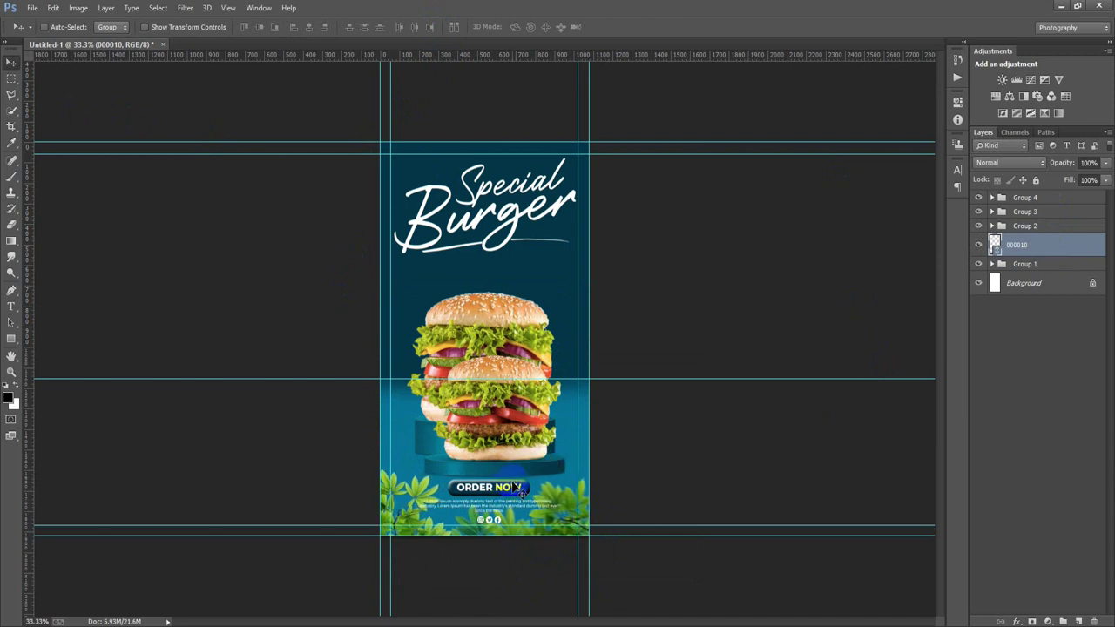
left_click(184, 9)
mouse_move(195, 193)
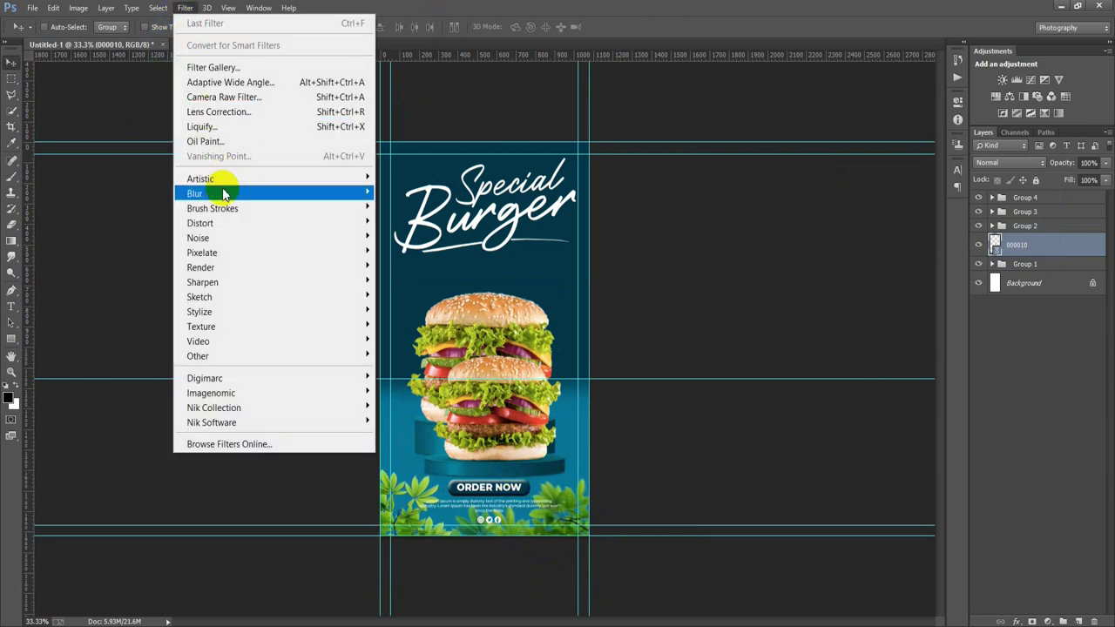
left_click(415, 303)
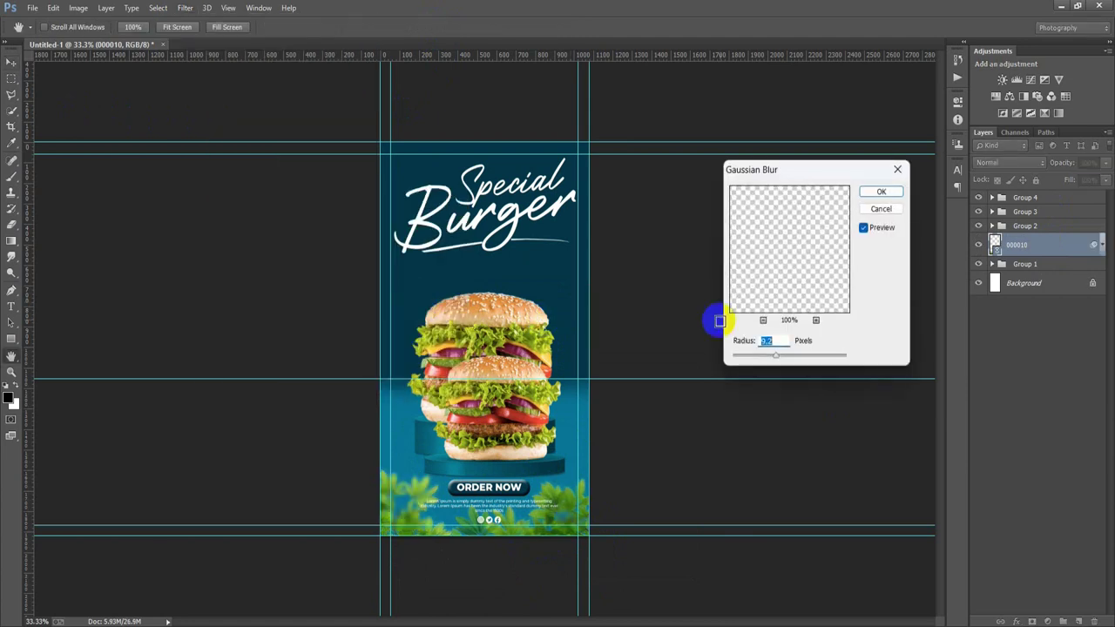
left_click(877, 193)
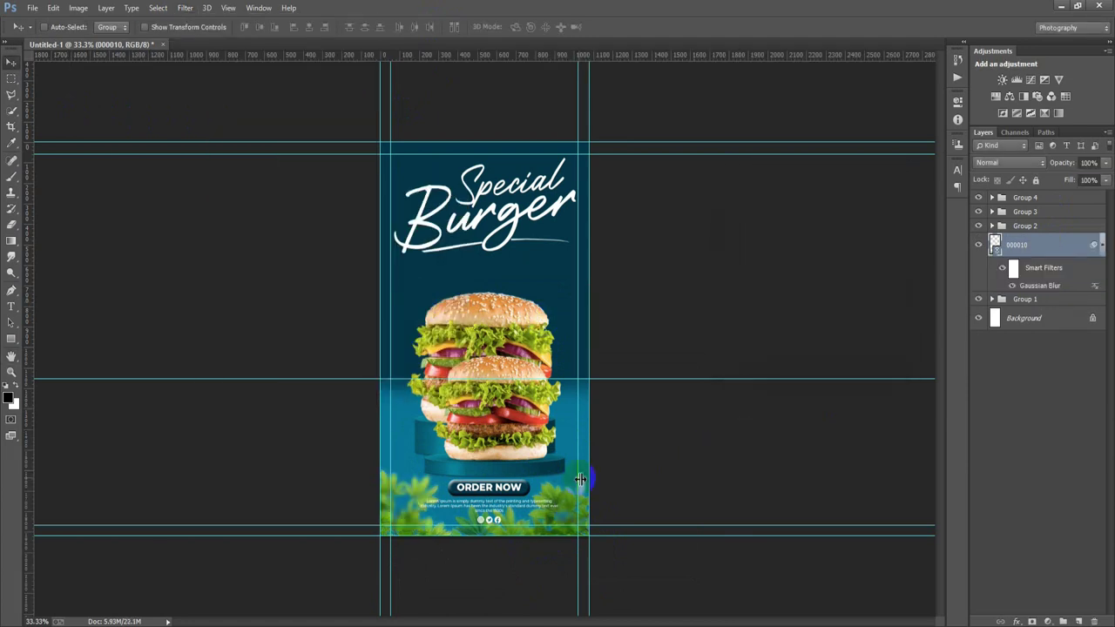
- Copy the leaves to the top edge, flipped horizontally and rotated about 13.6°
left_click_drag(548, 520, 562, 187)
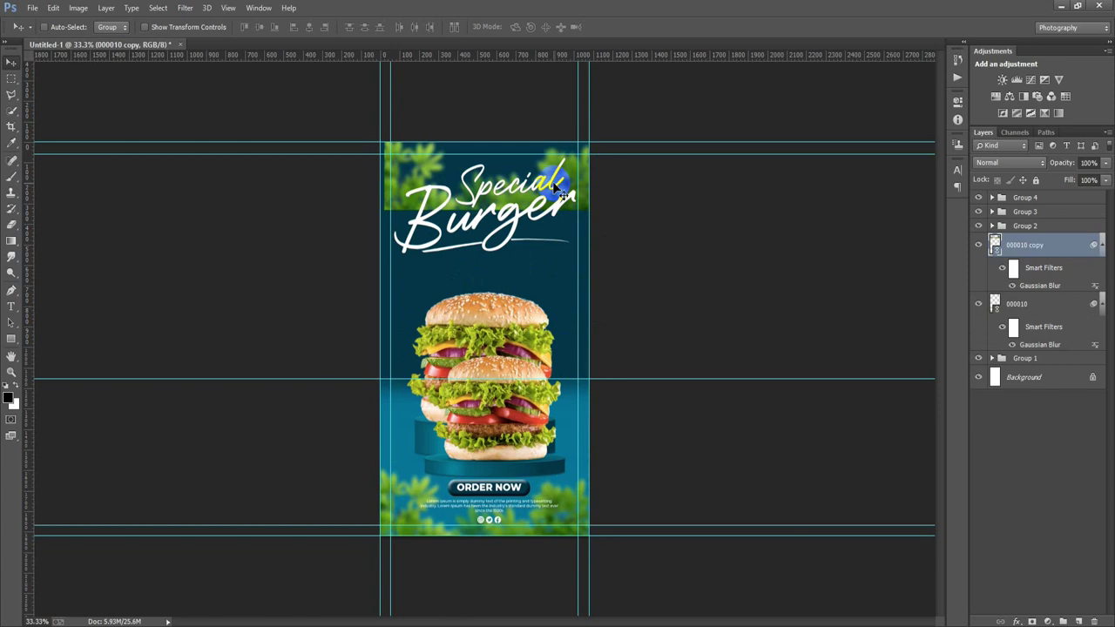
key("ctrl+t")
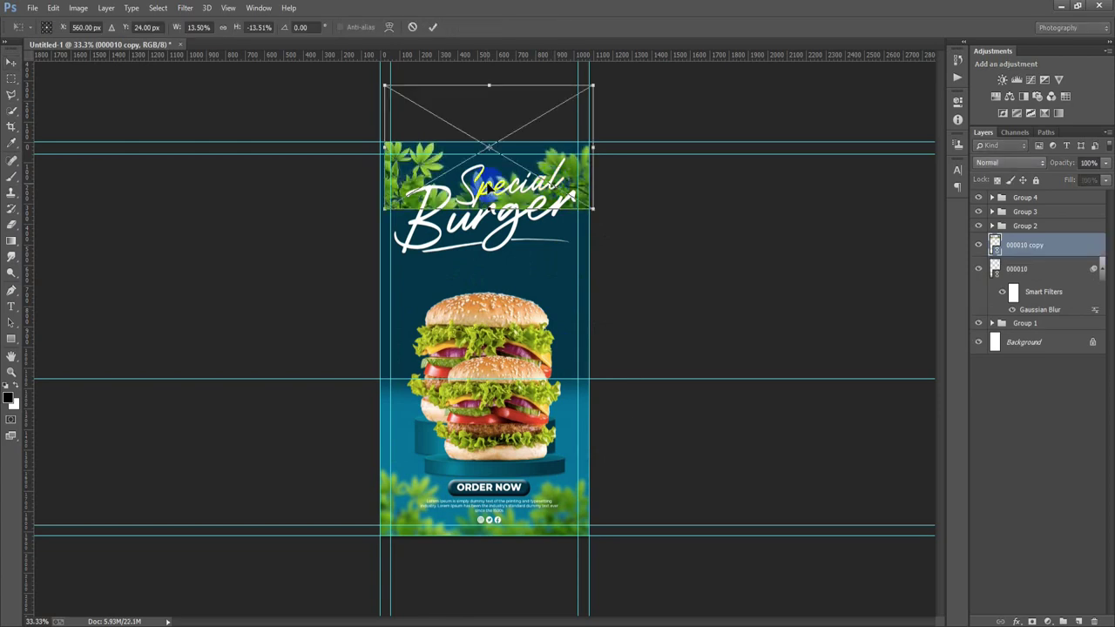
right_click(487, 185)
left_click(541, 390)
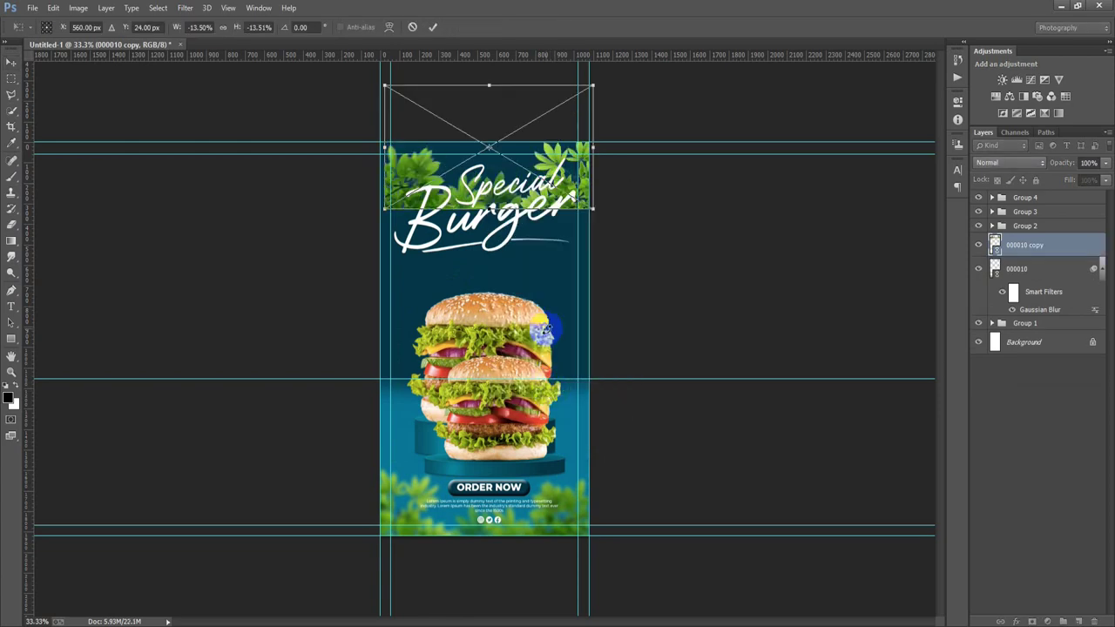
mouse_move(528, 261)
left_mouse_down()
mouse_move(431, 72)
mouse_move(410, 75)
left_mouse_up()
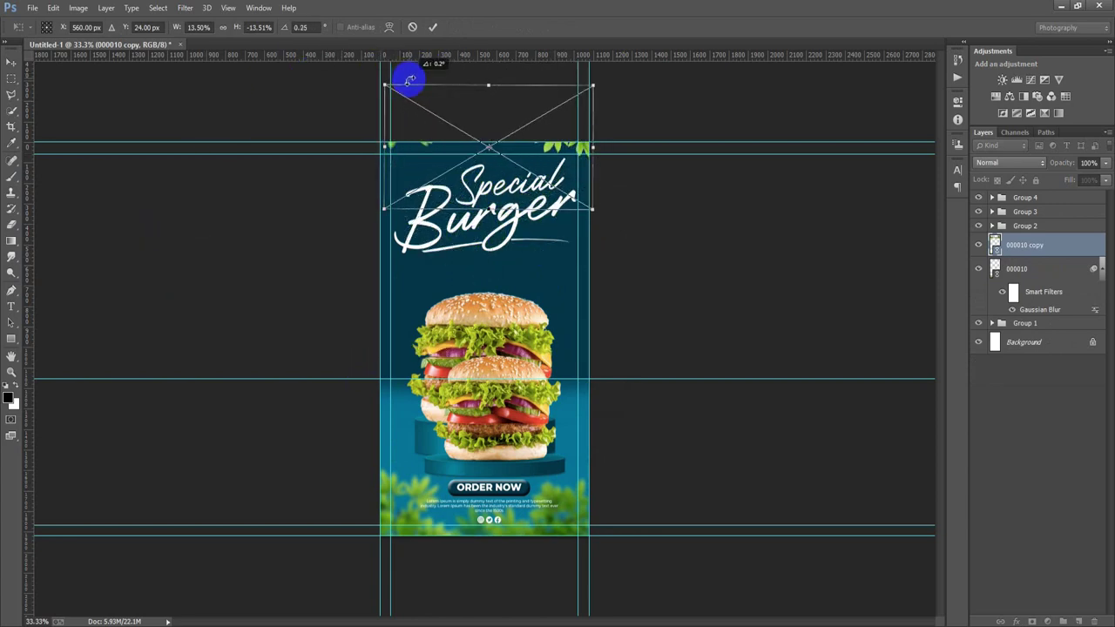
left_click_drag(493, 185, 492, 246)
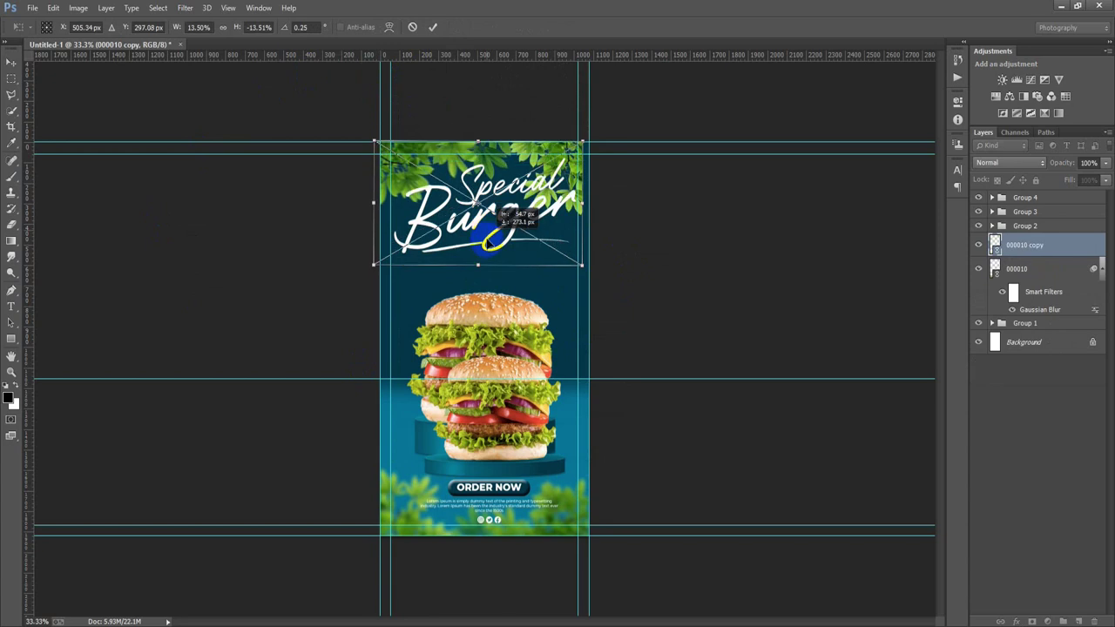
left_click(432, 28)
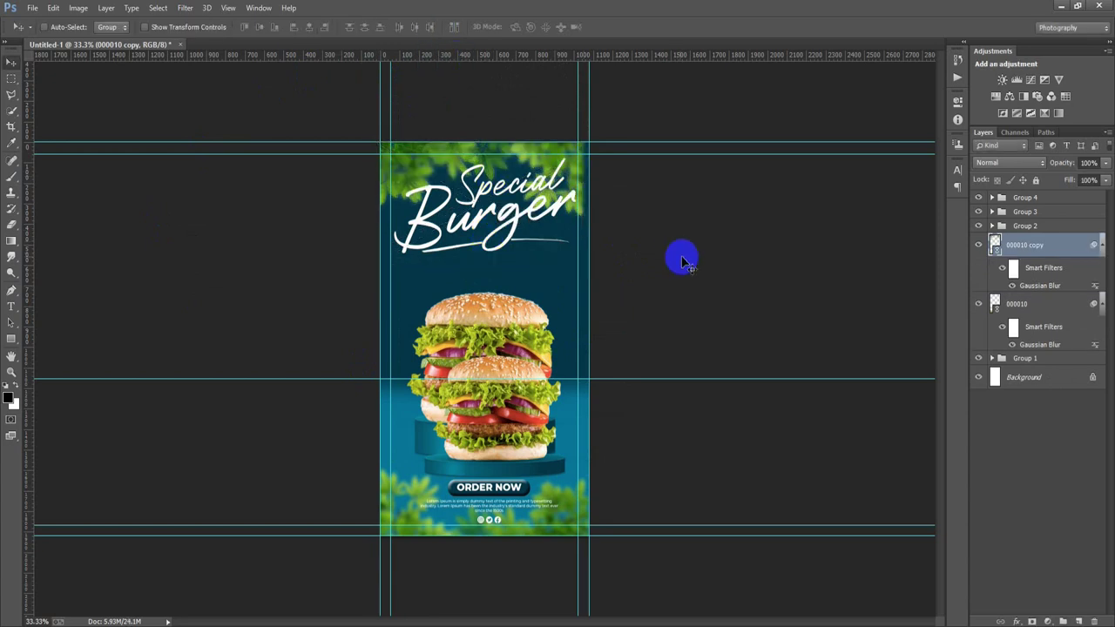
- Shift the top leaves into the top-right corner and group both leaf layers as Group 5
left_click_drag(472, 166, 487, 167)
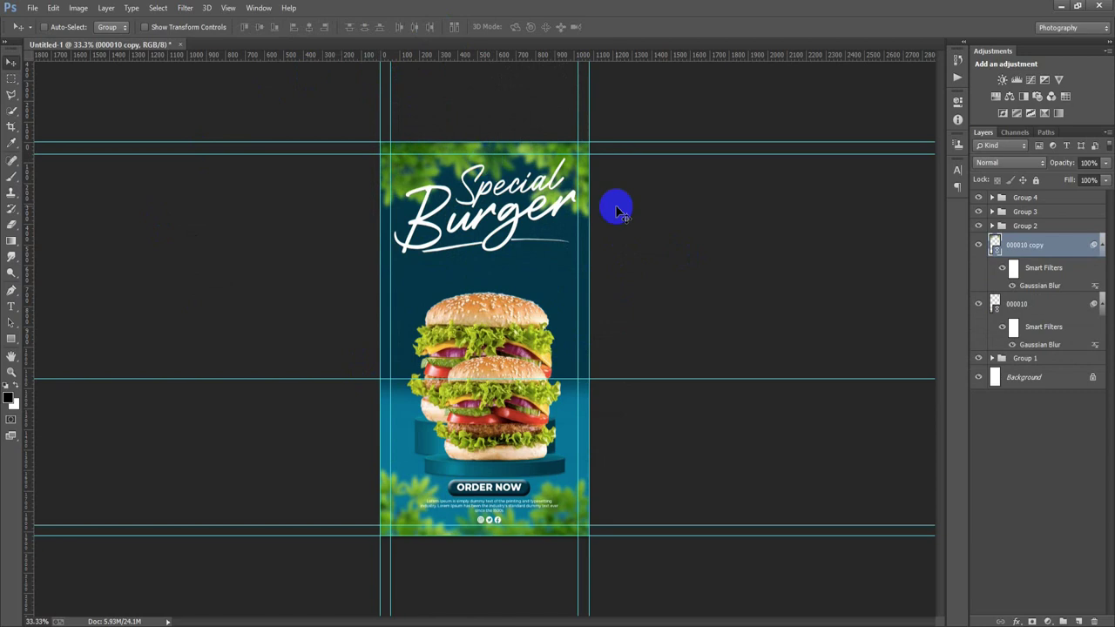
left_click(718, 272)
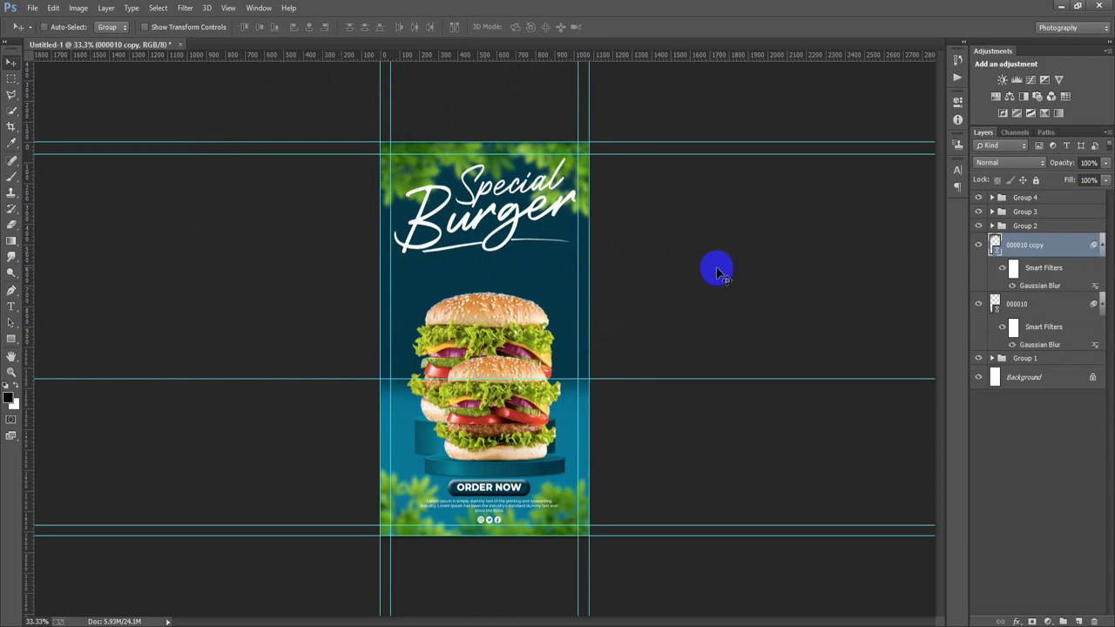
left_click(1054, 311, "shift")
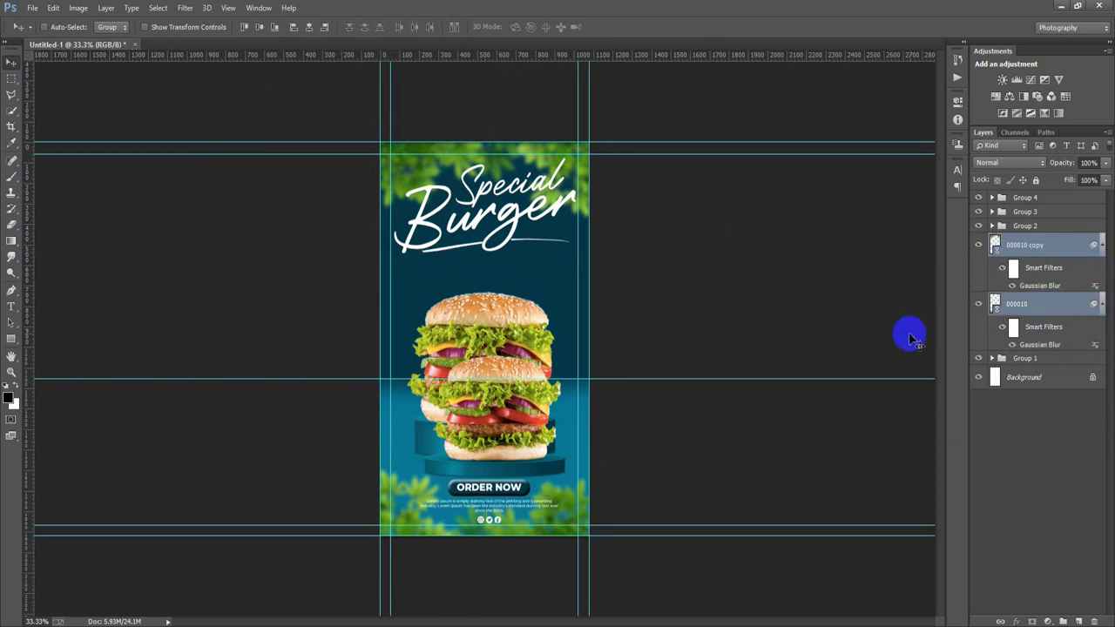
key("ctrl+g")
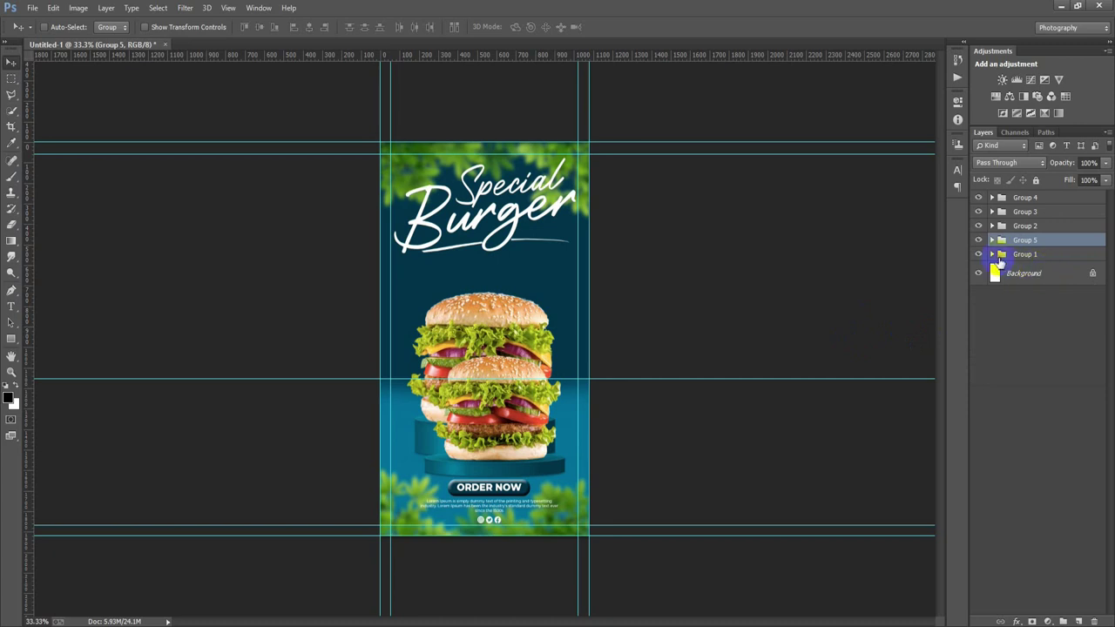
- Add a new layer above Color Fill 1 in Group 1 and brush a soft white dot above the burger
left_click(992, 254)
left_click(1056, 324)
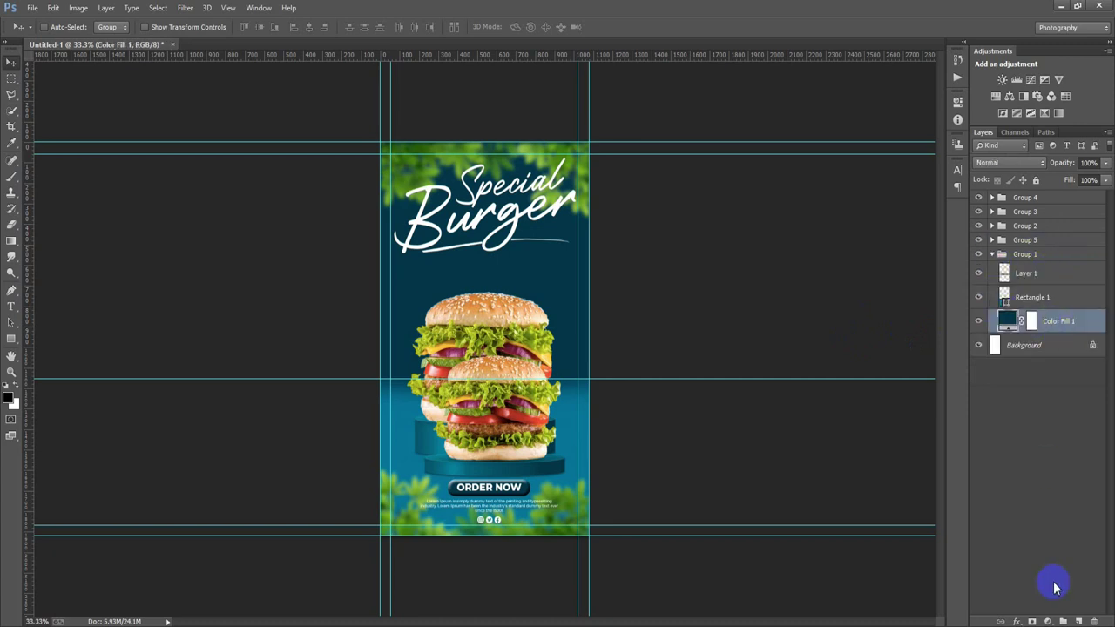
left_click(1080, 621)
left_click(10, 179)
left_click(119, 185)
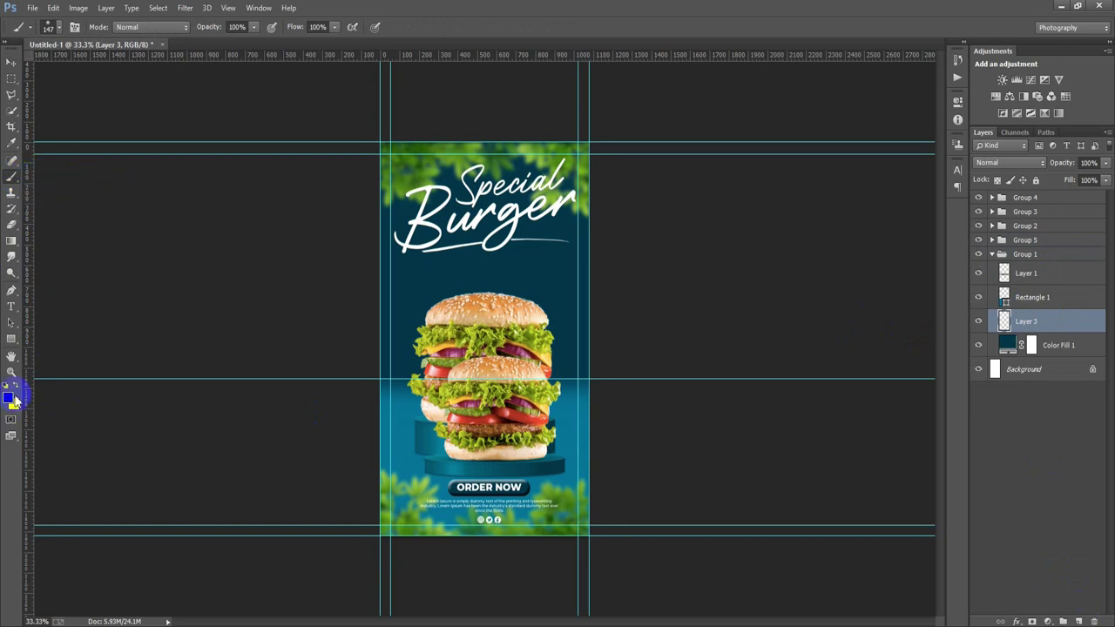
left_click(412, 278)
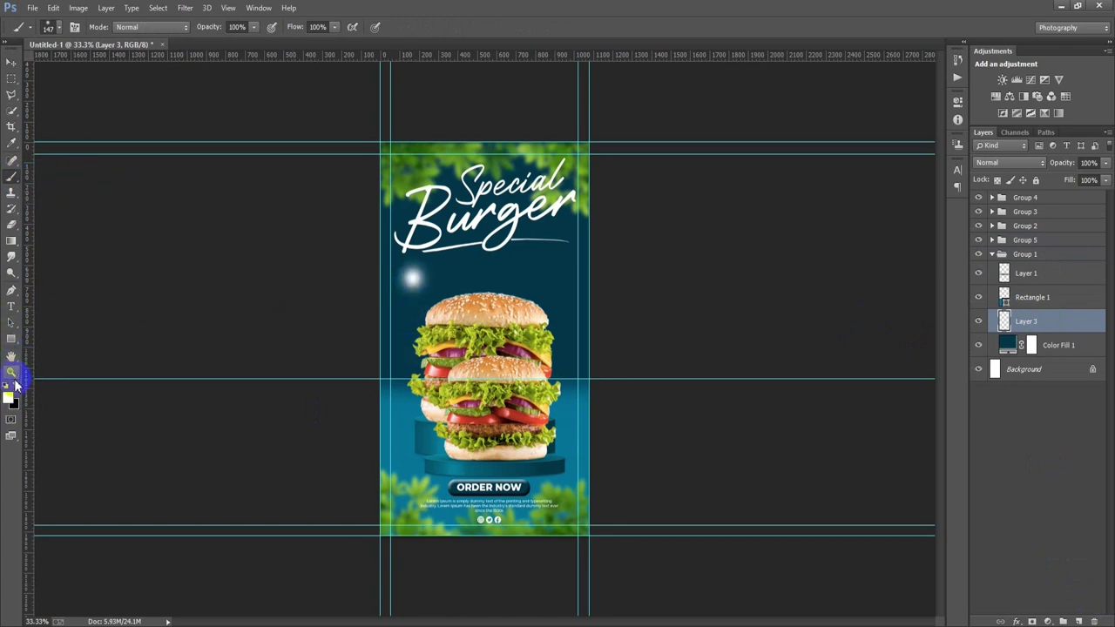
- Scale the white dot into a large glow behind the burger and lower its opacity to 37%
left_click(10, 66)
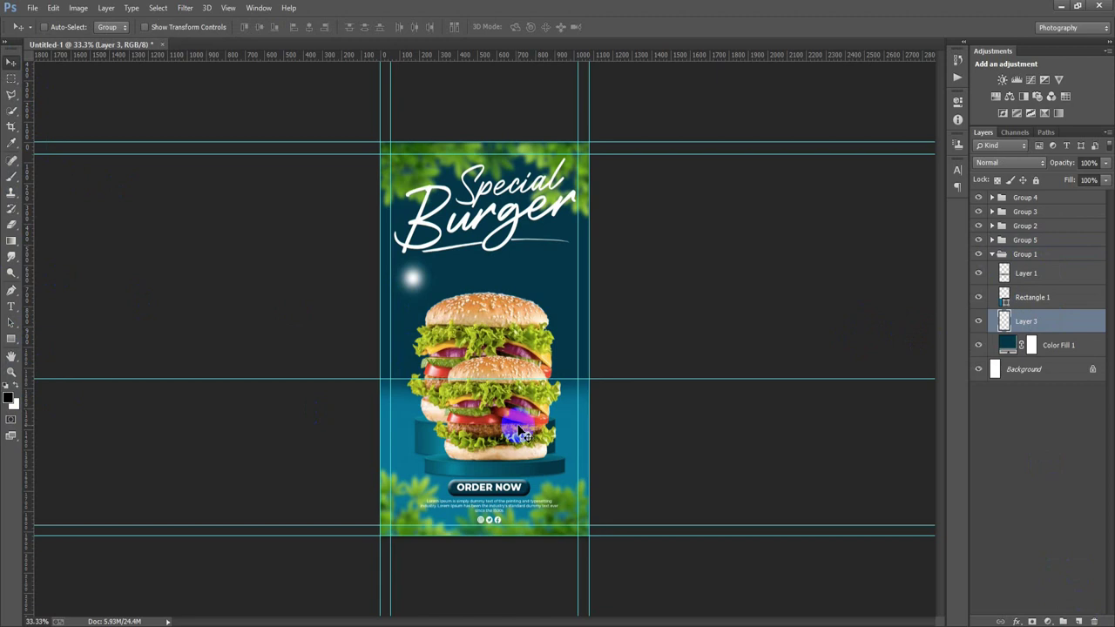
key("ctrl+t")
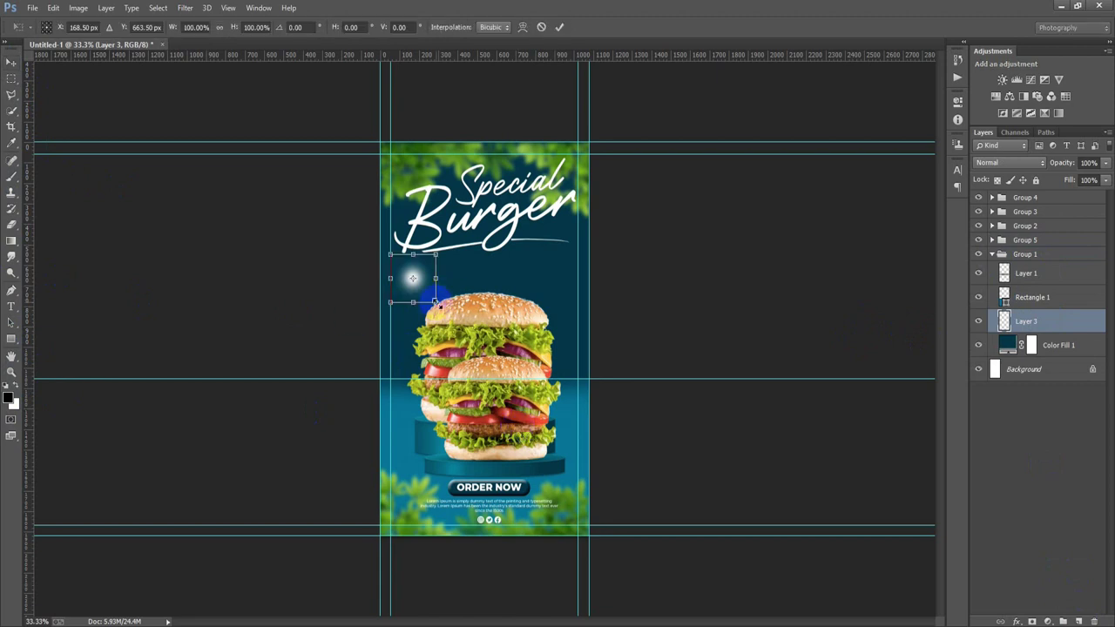
left_click_drag(435, 303, 577, 406)
left_click_drag(462, 317, 516, 360)
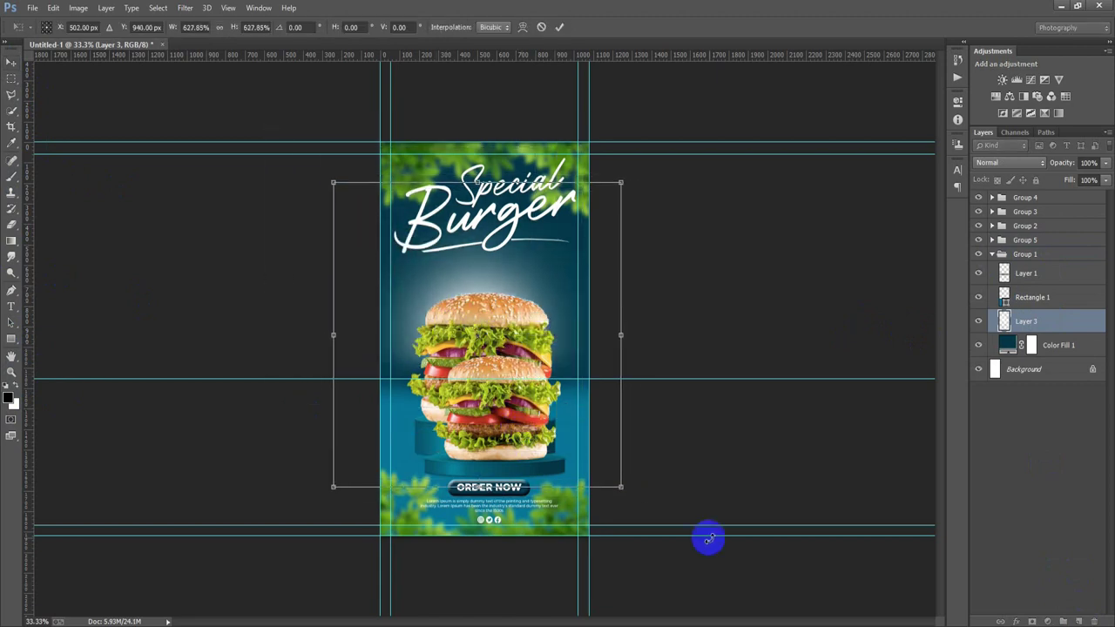
left_click_drag(625, 489, 664, 573)
left_click_drag(477, 182, 478, 117)
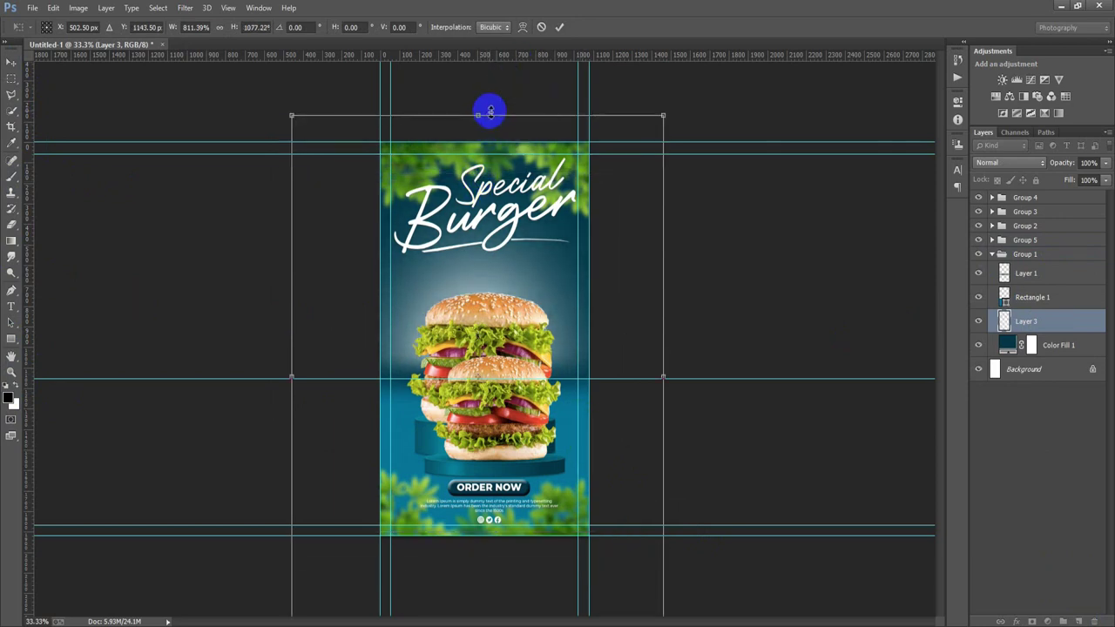
left_click(561, 27)
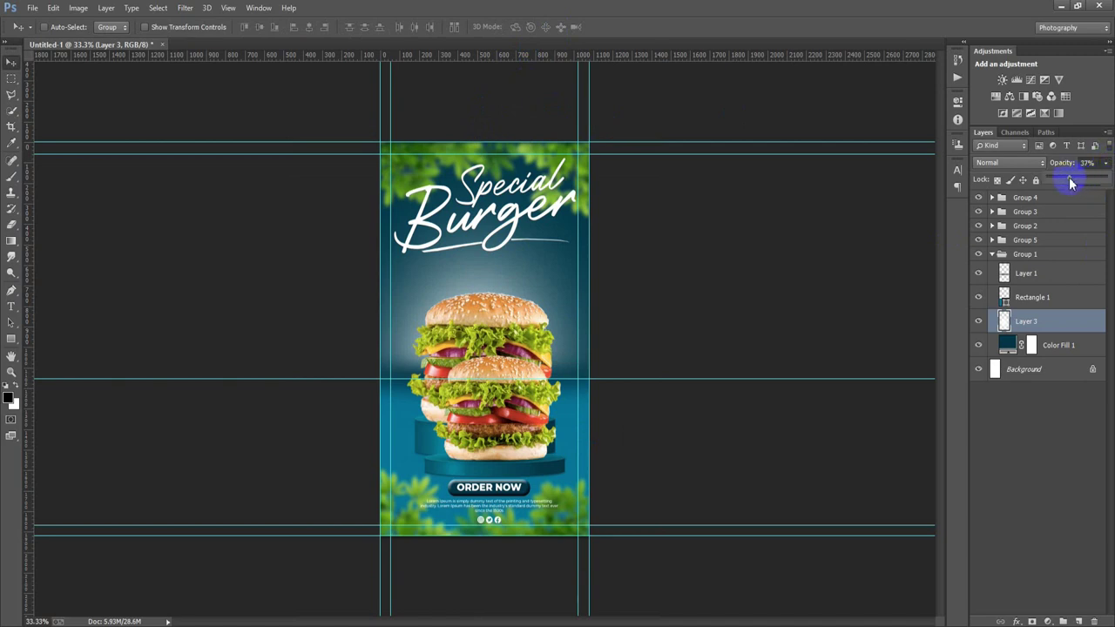
left_click_drag(1071, 182, 1067, 183)
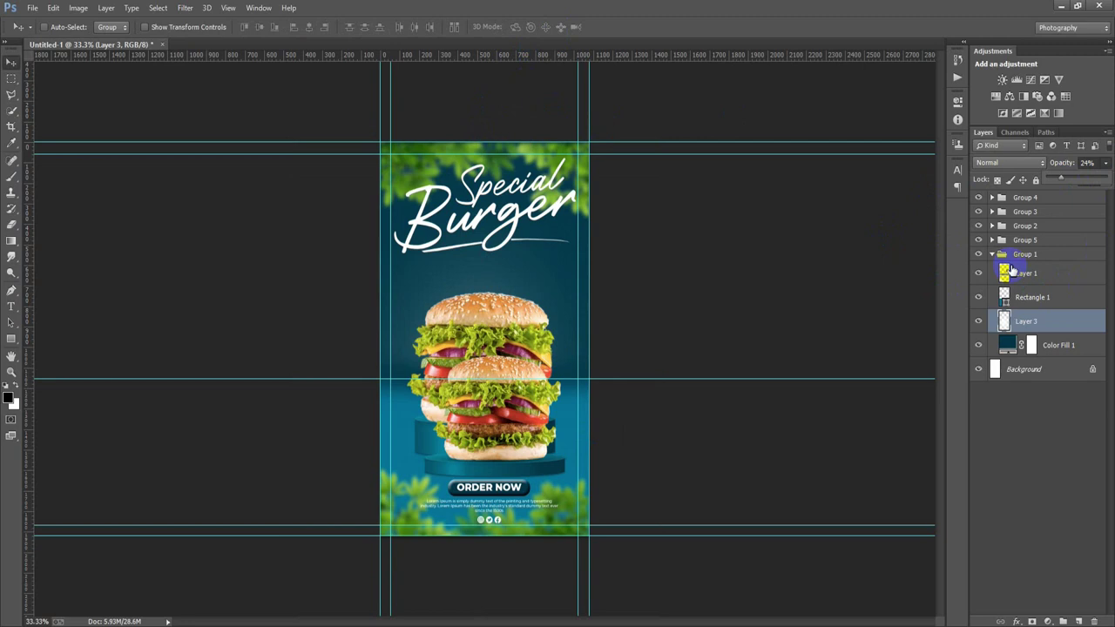
- Collapse Group 1 and briefly hide the burger, top leaves and title to check the glow
left_click(993, 254)
left_click(979, 212)
left_click(979, 212)
left_click(979, 240)
left_click(978, 241)
left_click(978, 225)
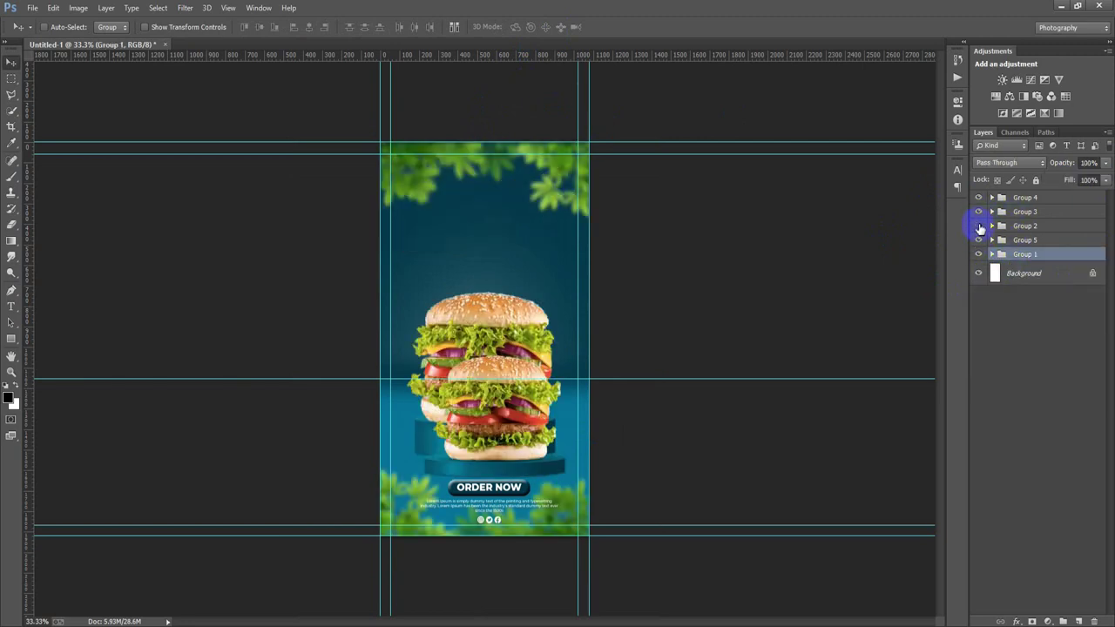
left_click(978, 225)
- Nudge the Special Burger title group down slightly and zoom to review the poster
left_click(1025, 228)
key("shift+Down")
key("shift+Down")
key("shift+Down")
key("shift+Down")
key("shift+Down")
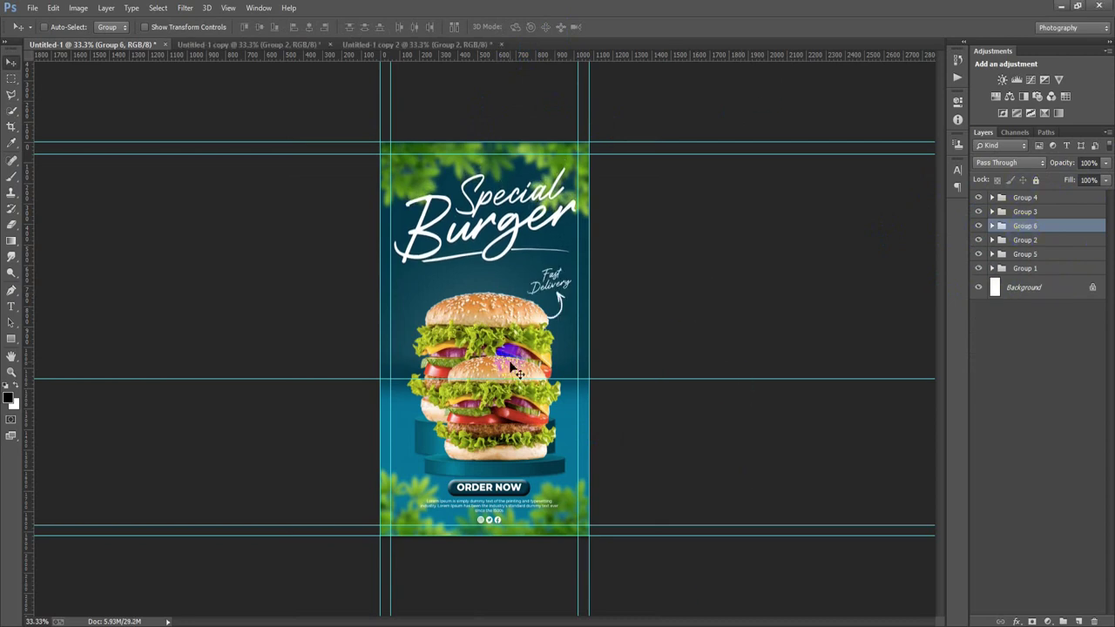
key("ctrl+plus")
scroll(530, 321, "down", 2)
key("ctrl+minus")
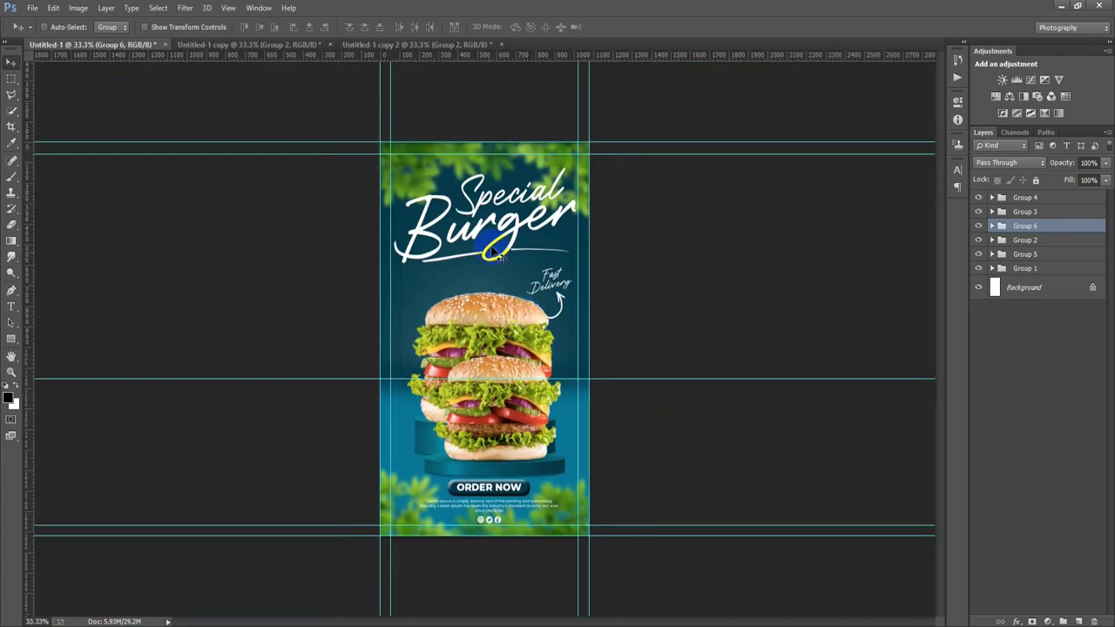
left_click(287, 44)
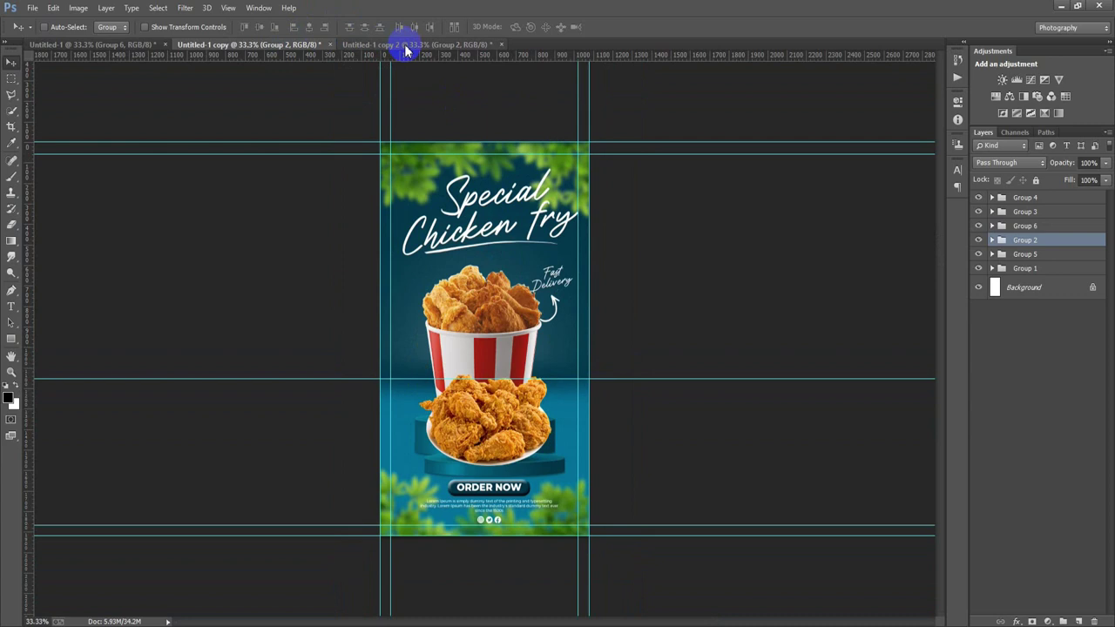
left_click(405, 45)
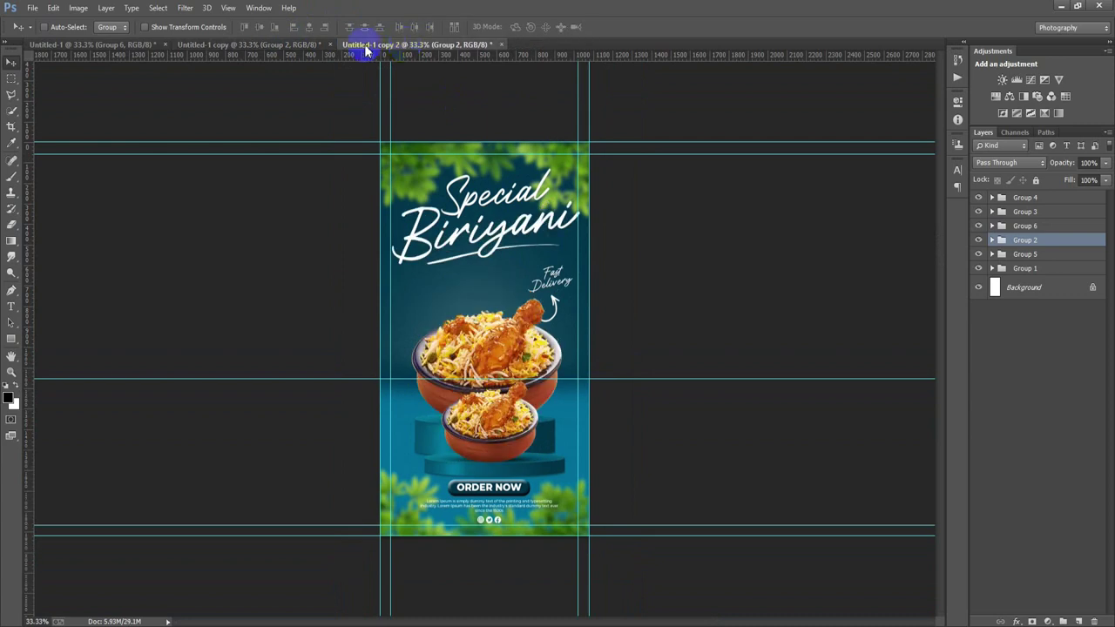
left_click(284, 45)
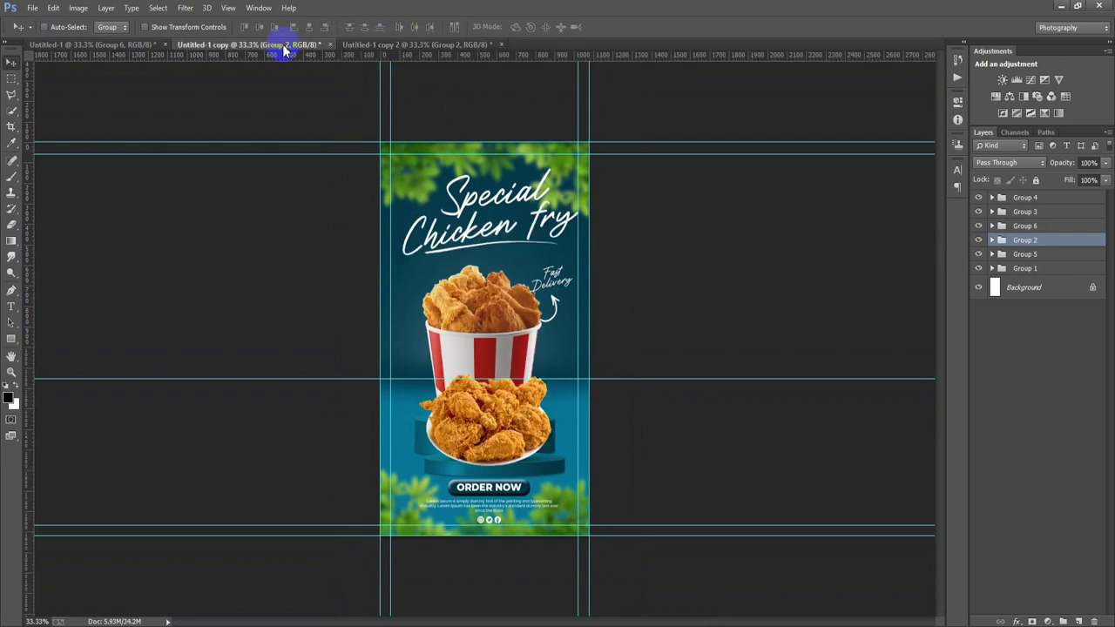
left_click(100, 44)
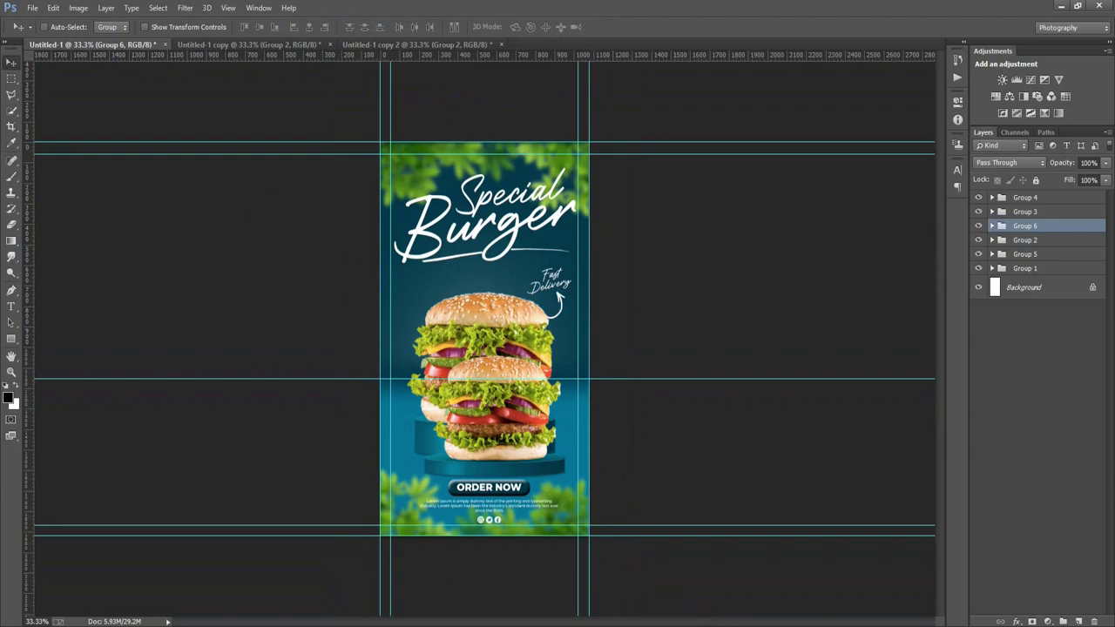